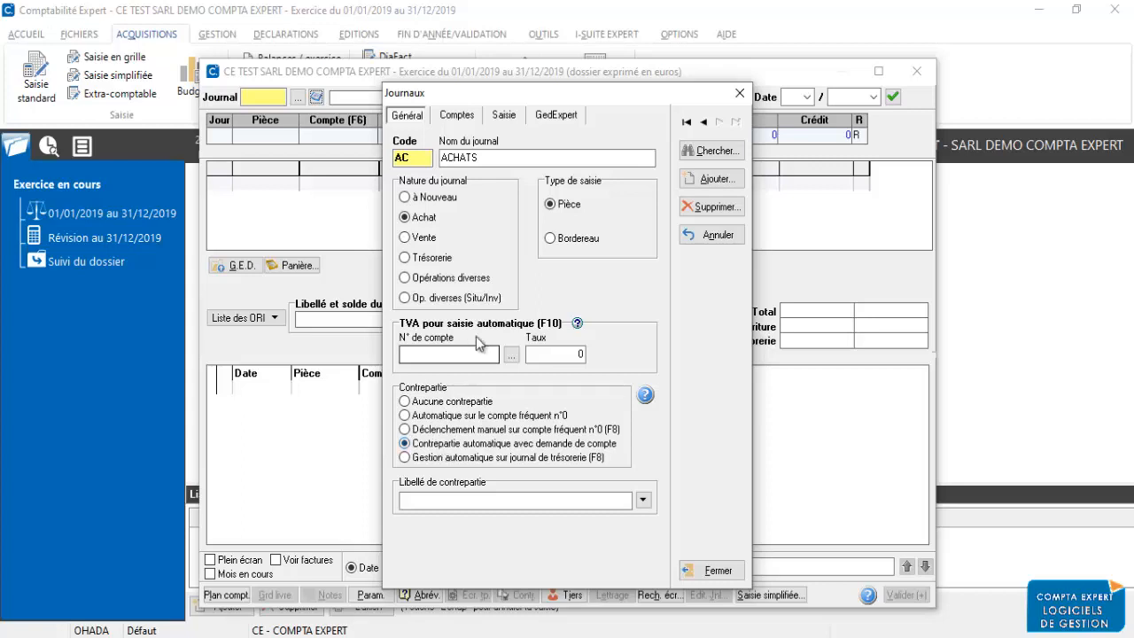
Close the journal settings and review the BALANCE TEST COMPTA EXPERT trial balance in Excel from its last row up to the column headings.
left_click(716, 571)
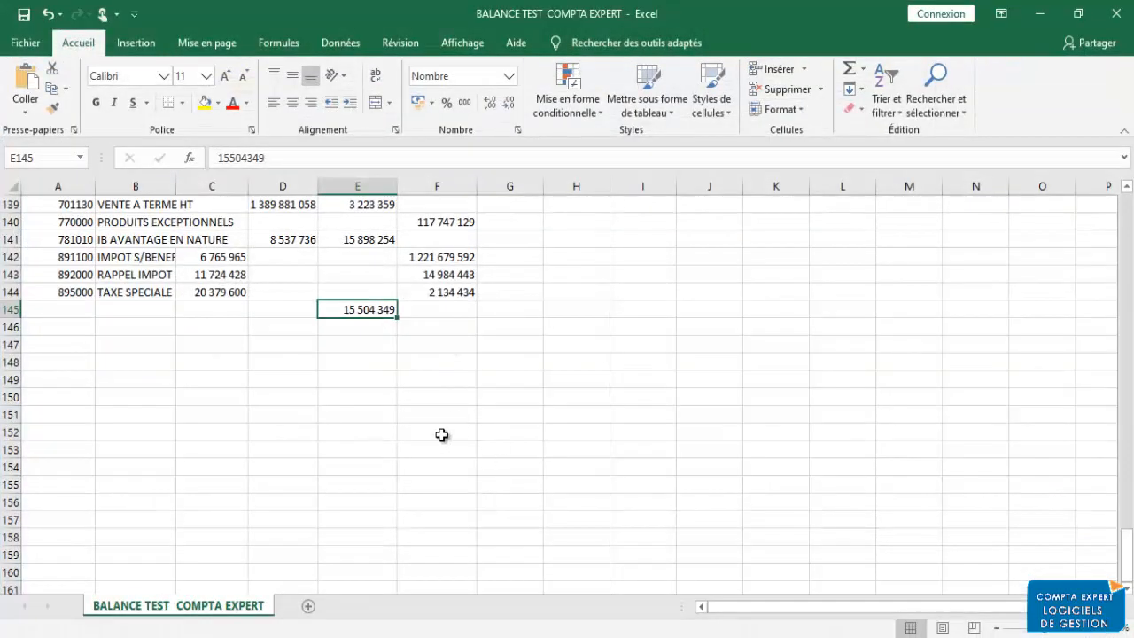
scroll(753, 346, "up", 13)
scroll(757, 336, "up", 20)
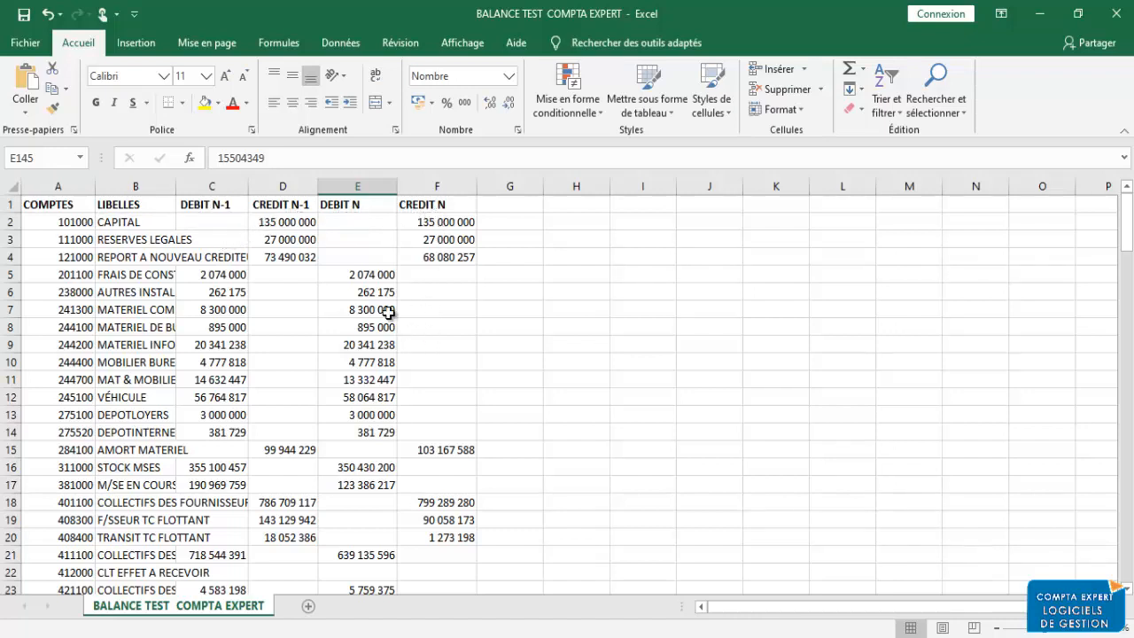
Save the trial balance to the desktop in CSV (séparateur : point-virgule) format, replacing the existing BALANCE TEST COMPTA EXPERT file and keeping that format.
left_click(24, 42)
left_click(83, 277)
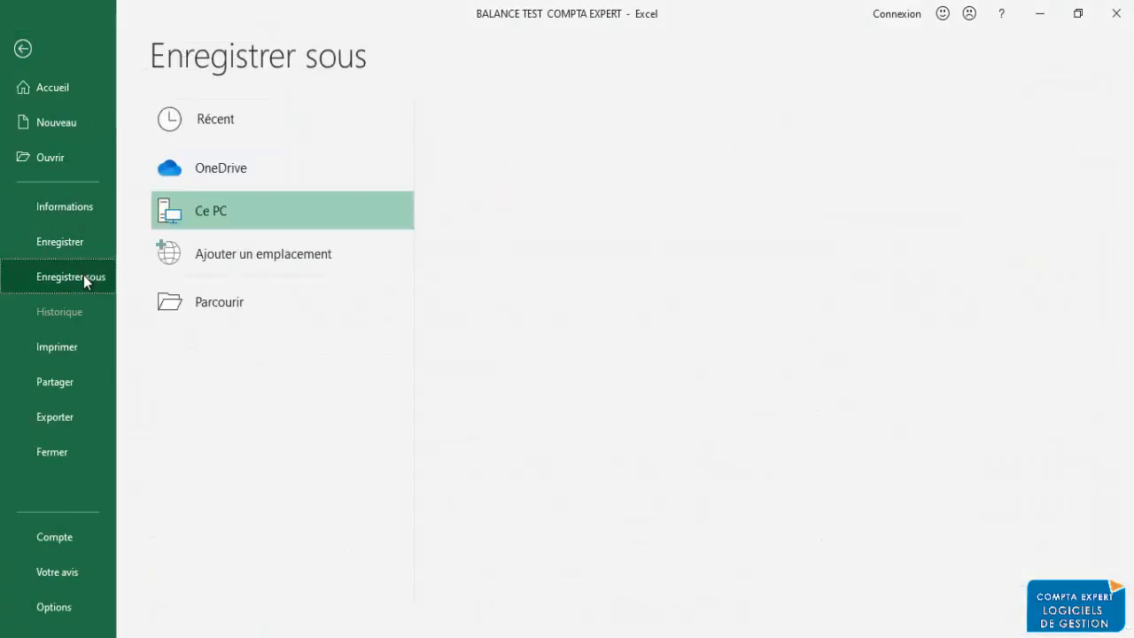
left_click(229, 303)
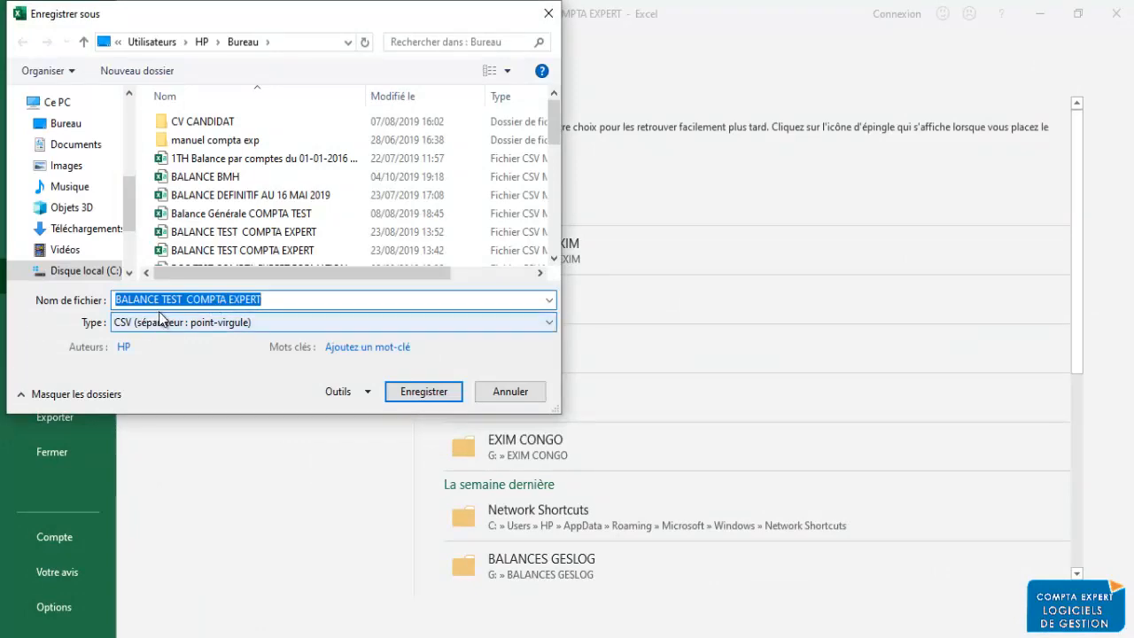
left_click(160, 316)
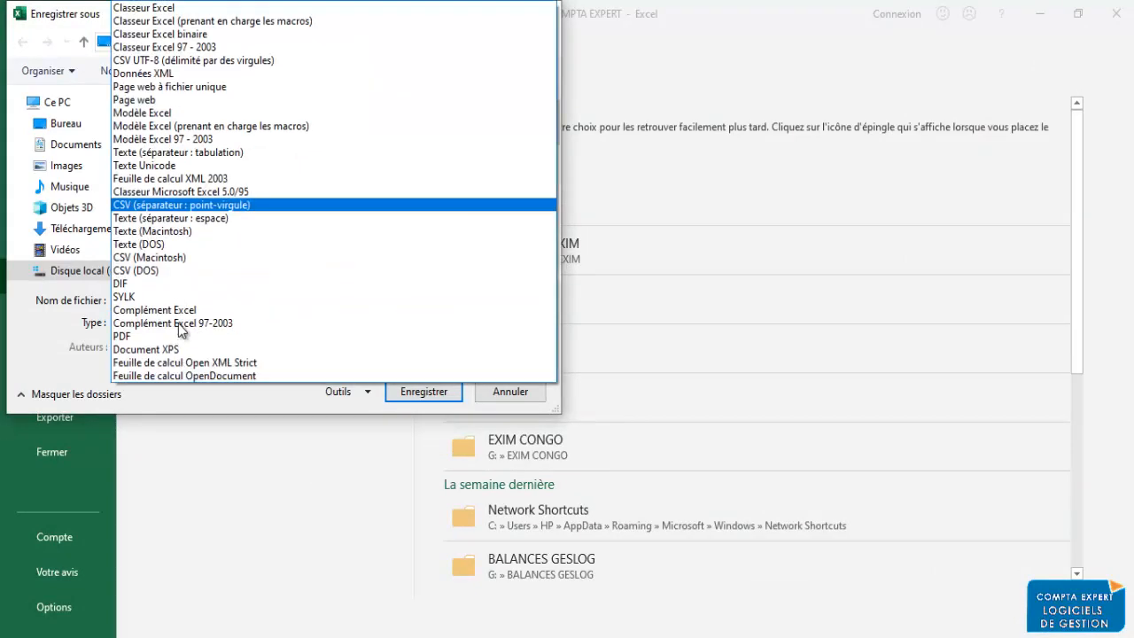
left_click(151, 207)
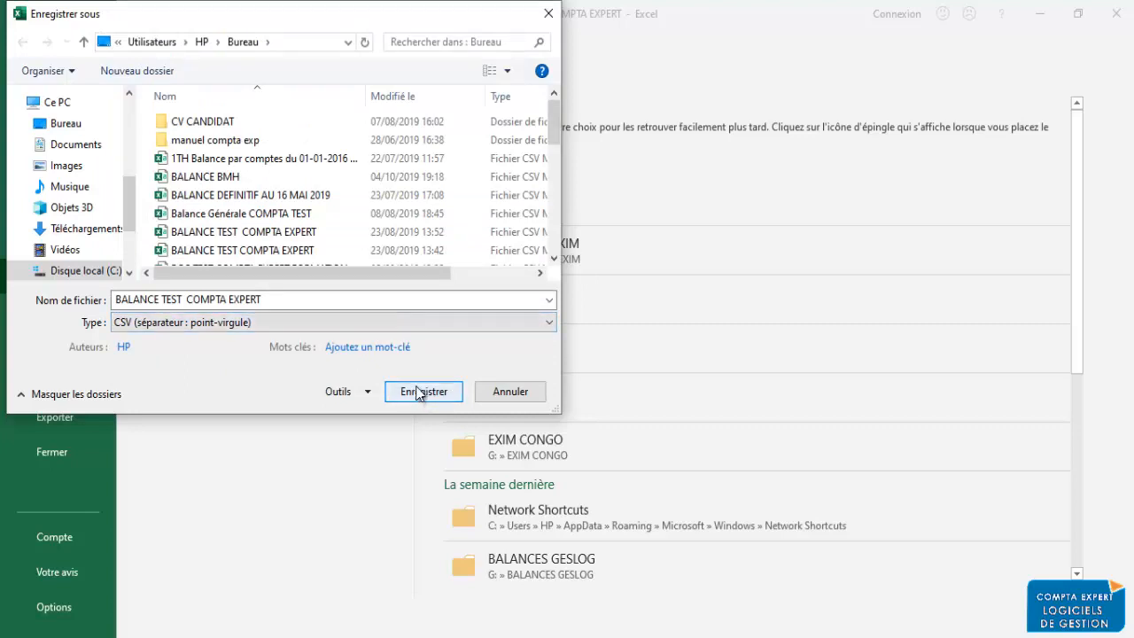
left_click(420, 394)
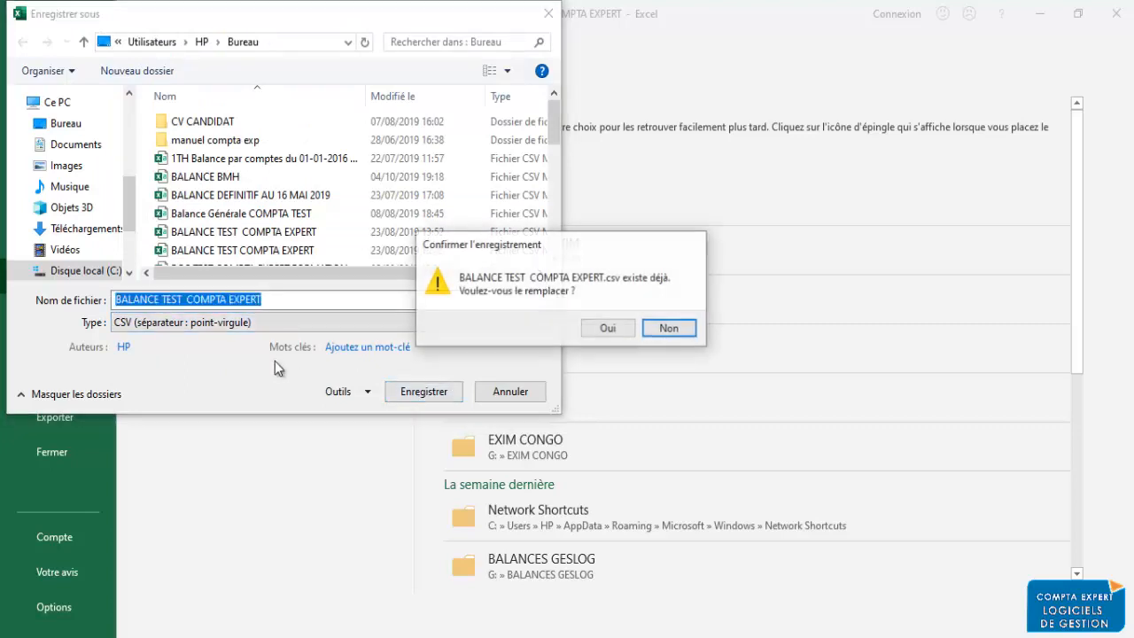
left_click(608, 328)
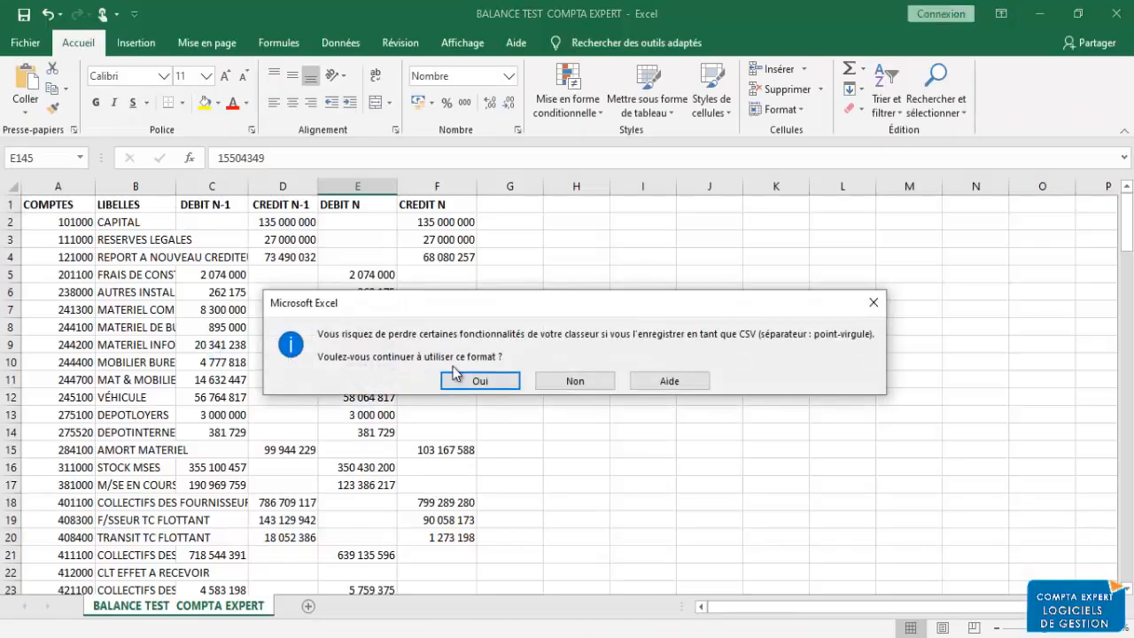
left_click(466, 379)
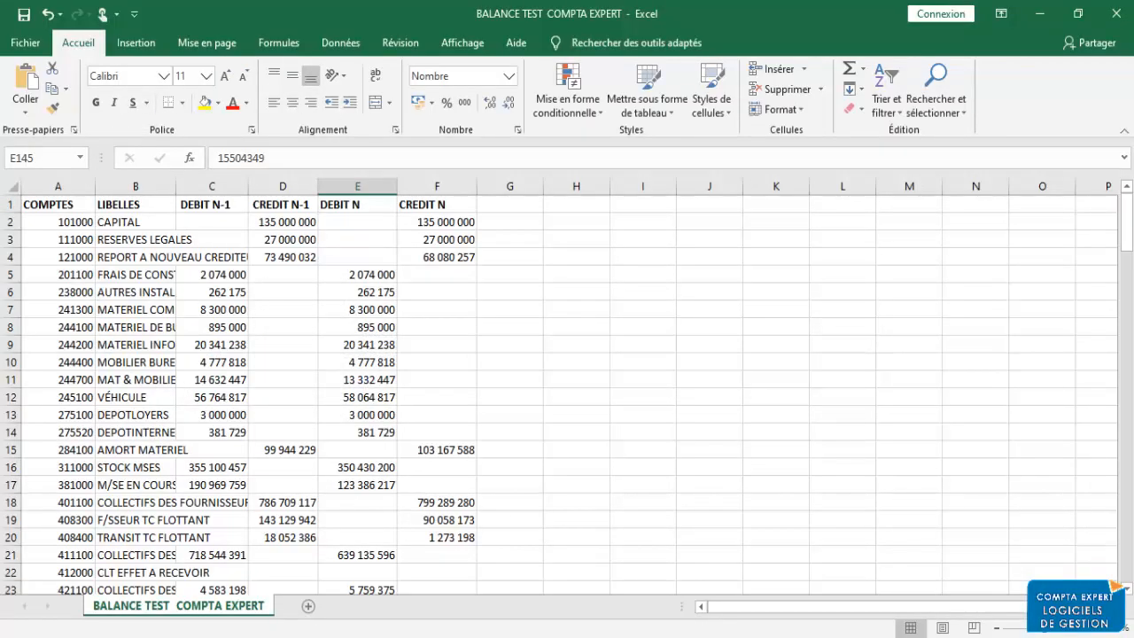
Save another semicolon-separated CSV copy of the trial balance on the USB drive (F:) under the same file name.
left_click(24, 43)
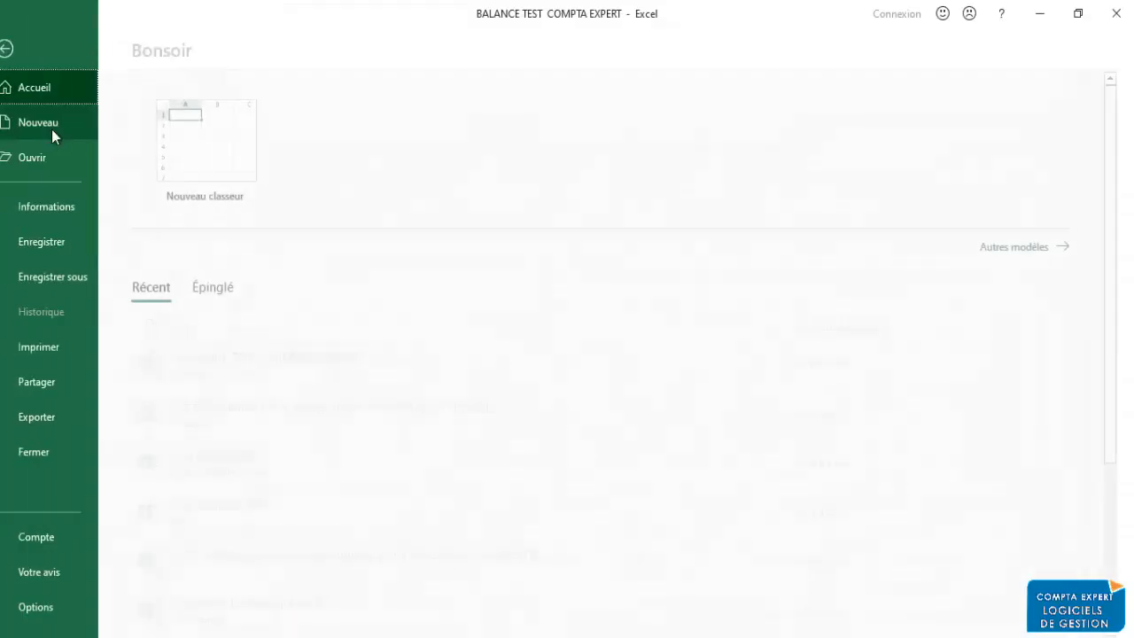
left_click(57, 278)
left_click(222, 307)
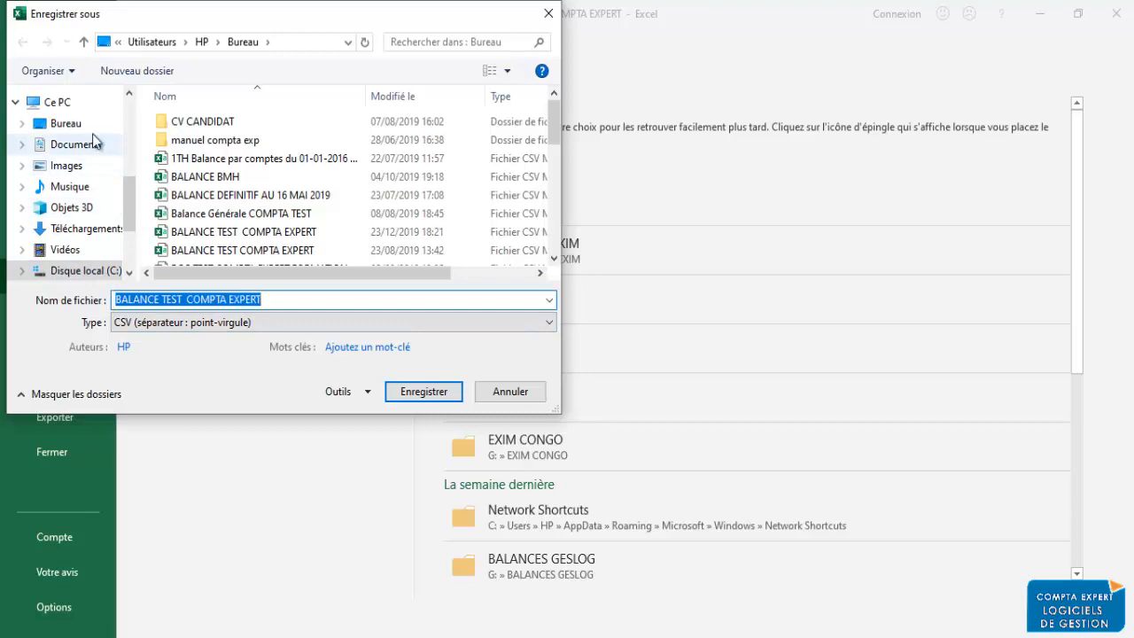
scroll(129, 239, "down", 3)
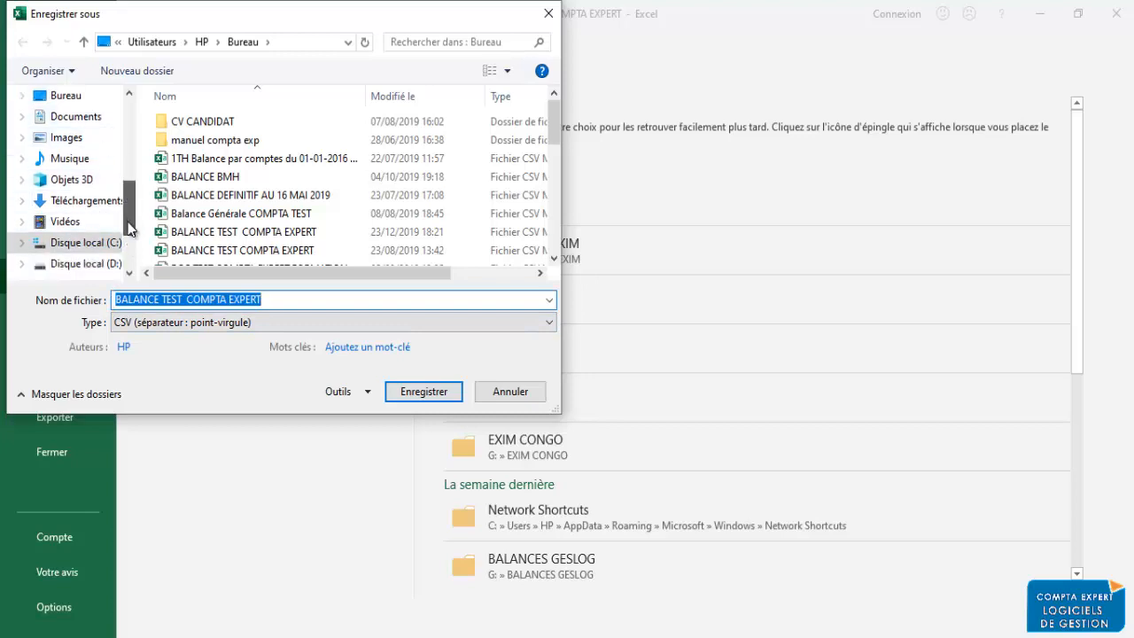
left_click(82, 243)
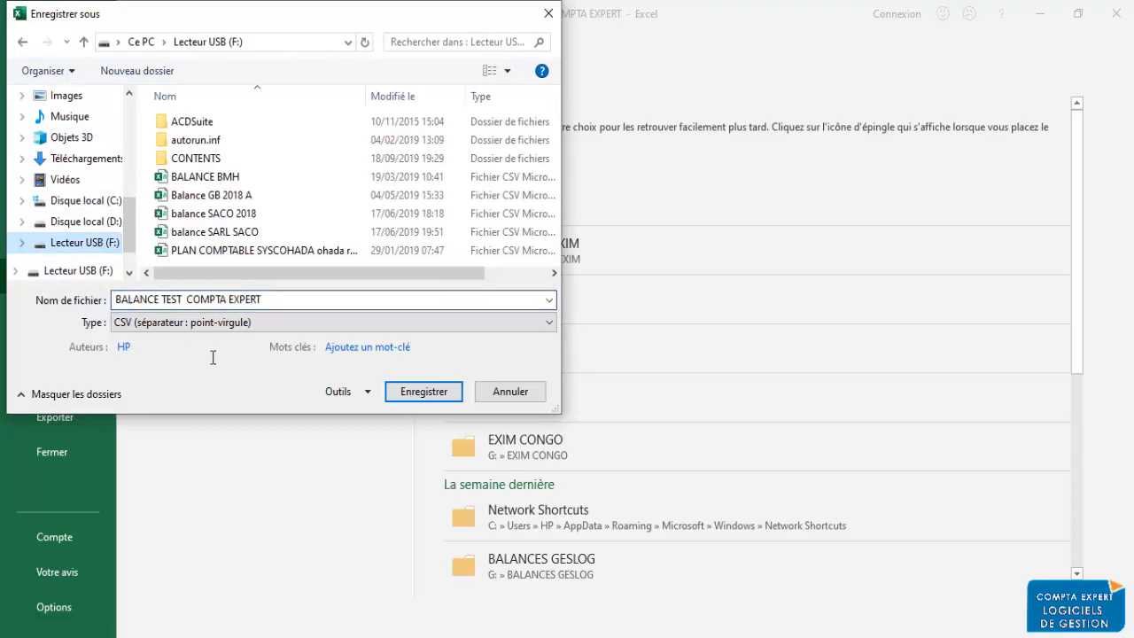
left_click(420, 394)
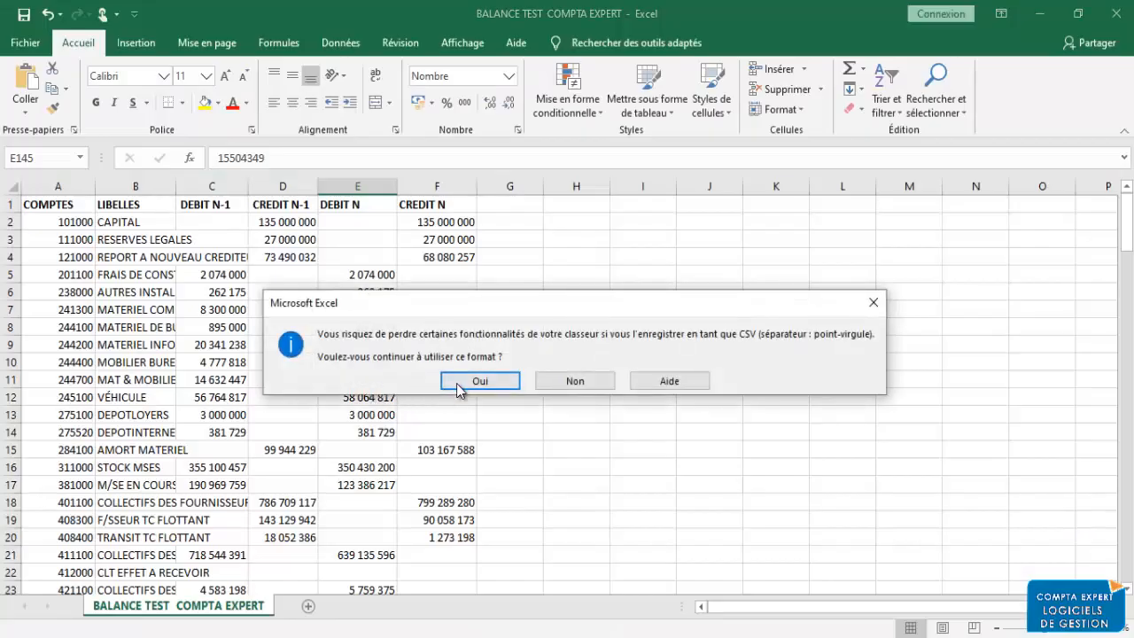
left_click(491, 384)
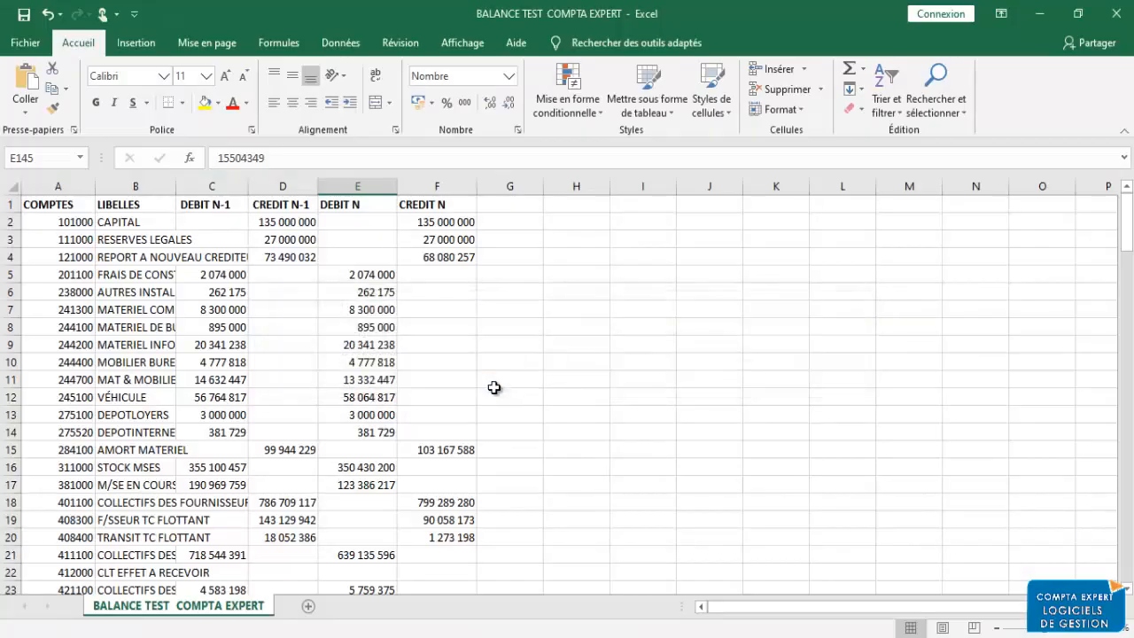
Close the workbook and the accounting entry window, and open the generic import interface settings in Comptabilité Expert.
left_click(1117, 17)
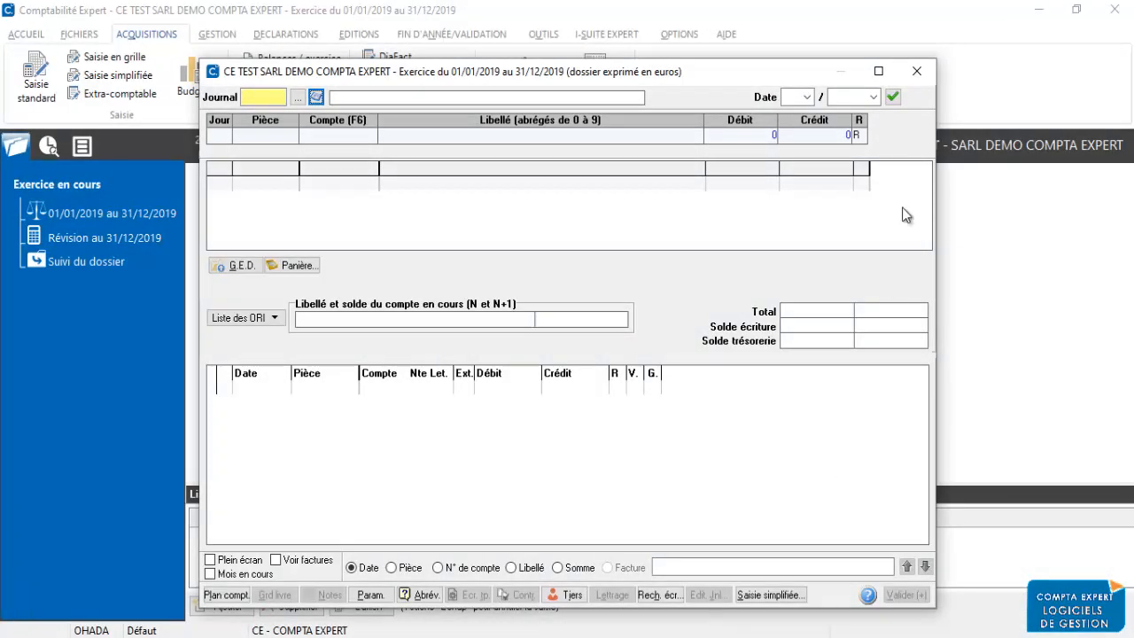
left_click(918, 71)
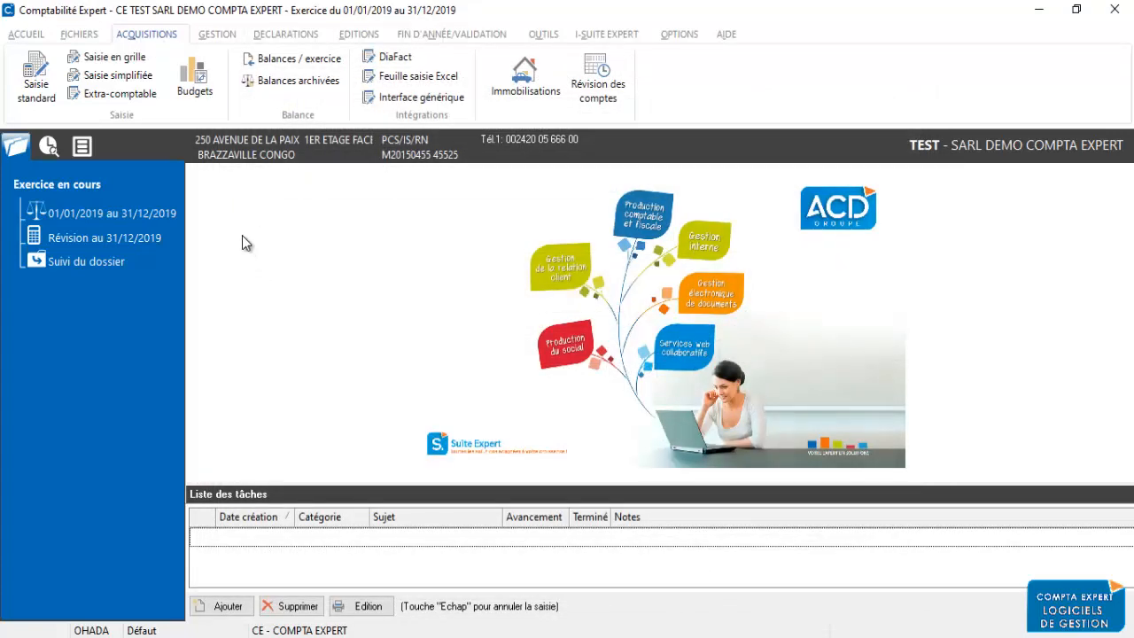
left_click(543, 34)
left_click(39, 89)
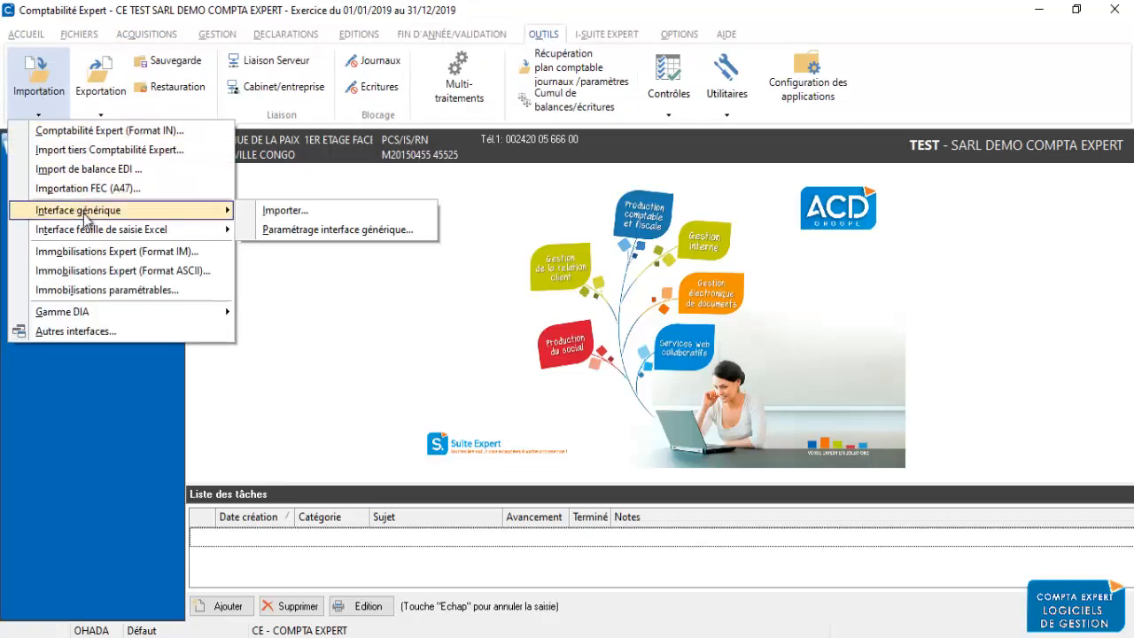
mouse_move(124, 218)
left_click(312, 230)
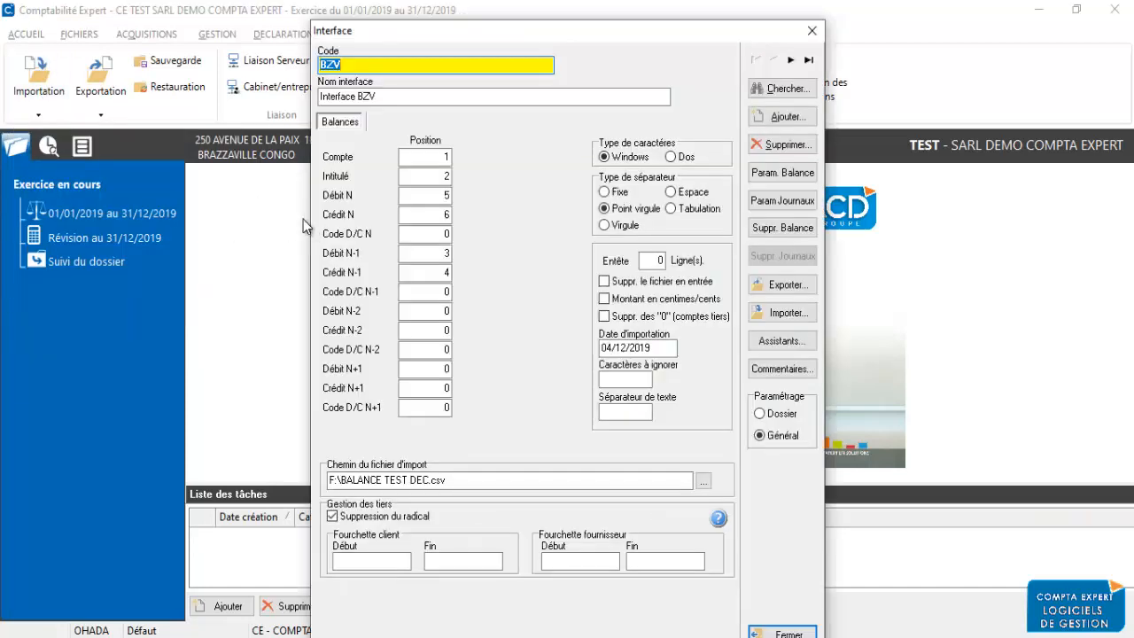
Add a new import interface with the code BAL_TEST and the Balance setup type.
left_click(797, 119)
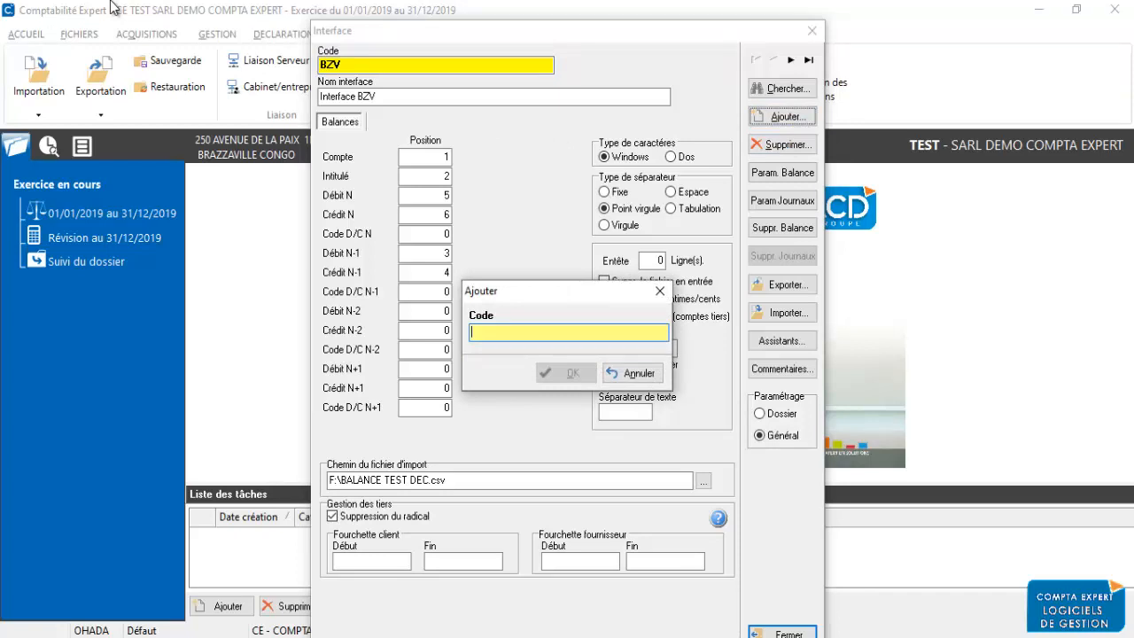
type("BAL_TEST")
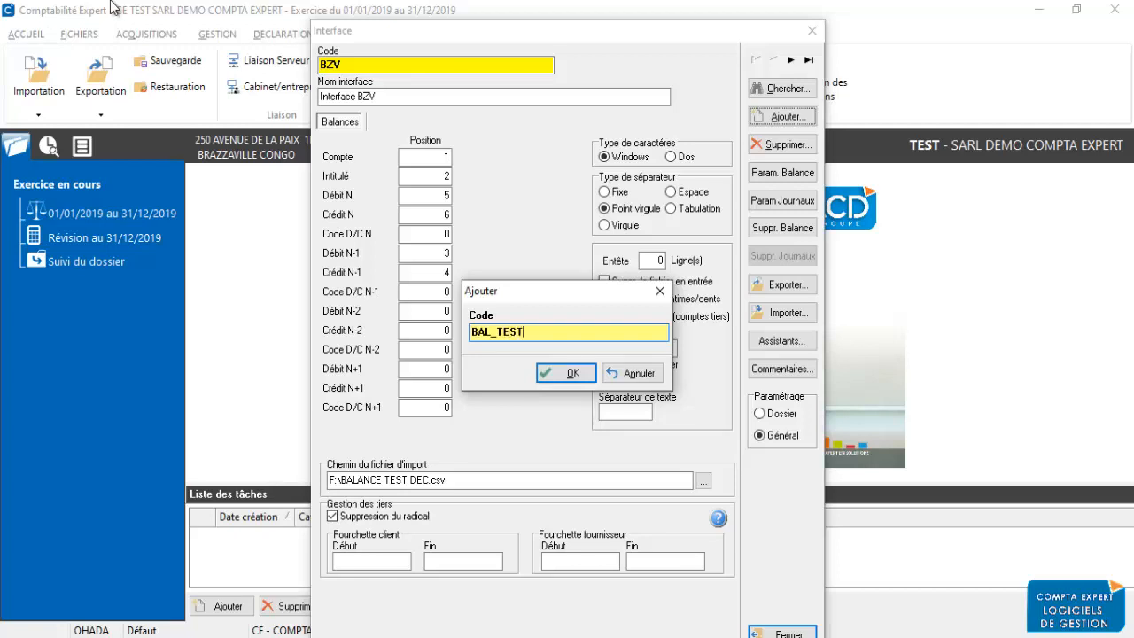
left_click(573, 373)
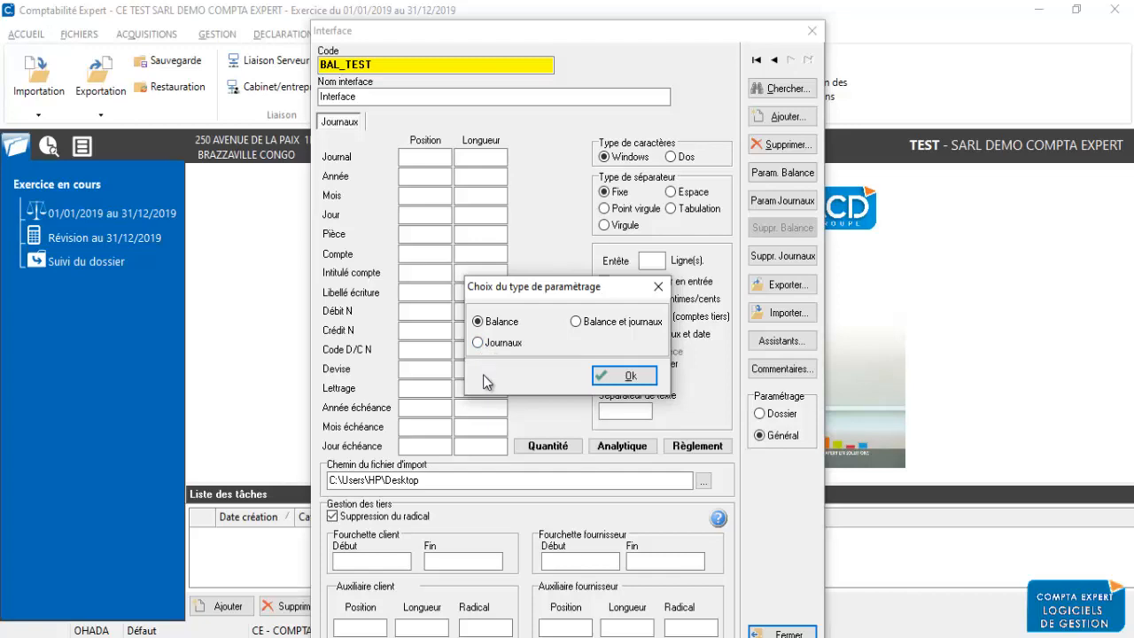
left_click(634, 377)
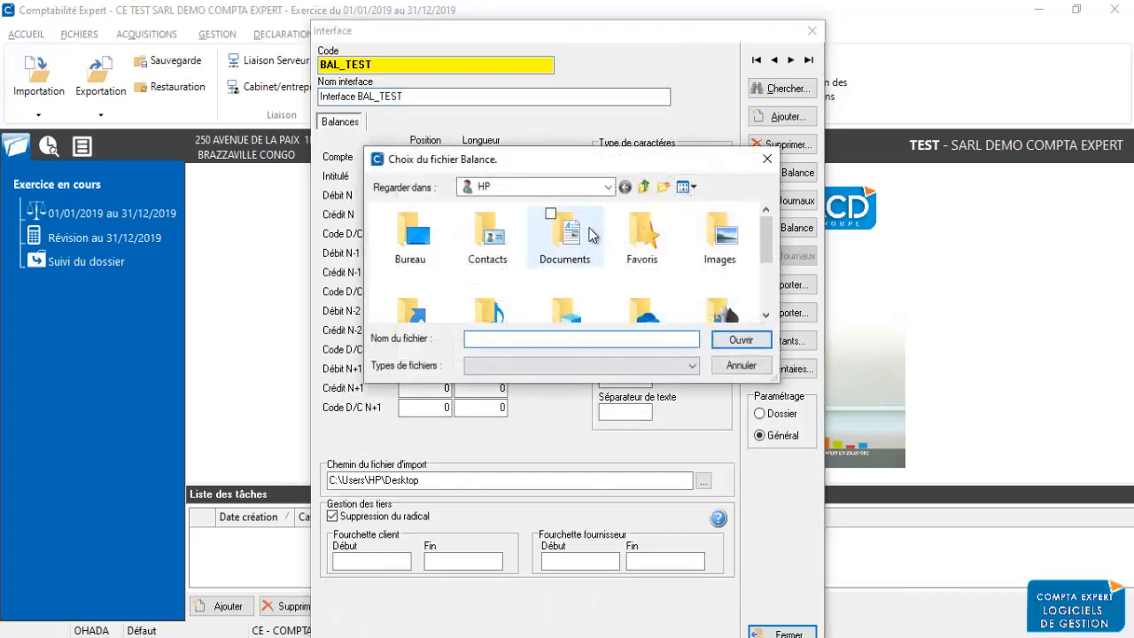
Choose the BALANCE TEST COMPTA EXPERT CSV dated 23/12/2019 on USB drive F: as balance file, accepting Windows characters and the semicolon separator.
left_click(608, 187)
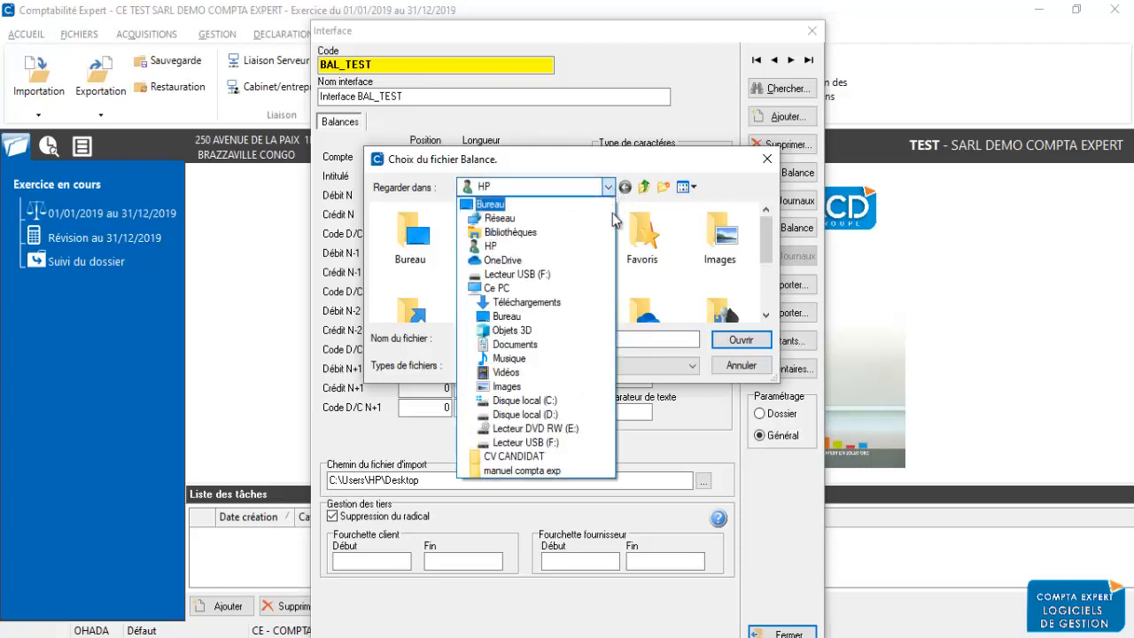
left_click(552, 441)
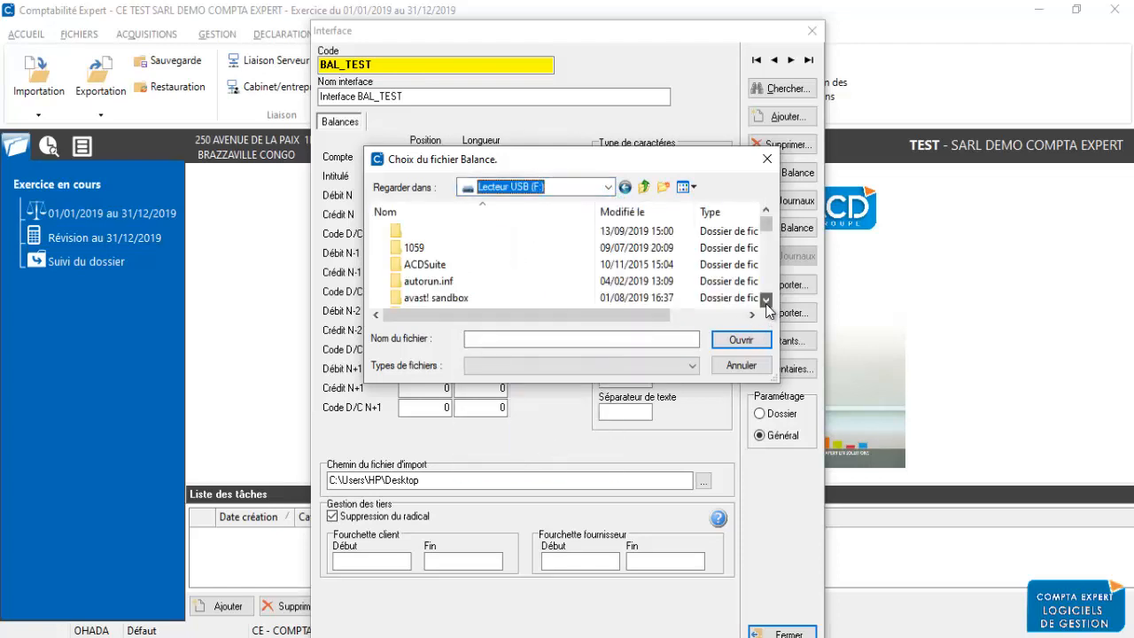
scroll(767, 303, "down", 2)
left_click_drag(766, 303, 767, 304)
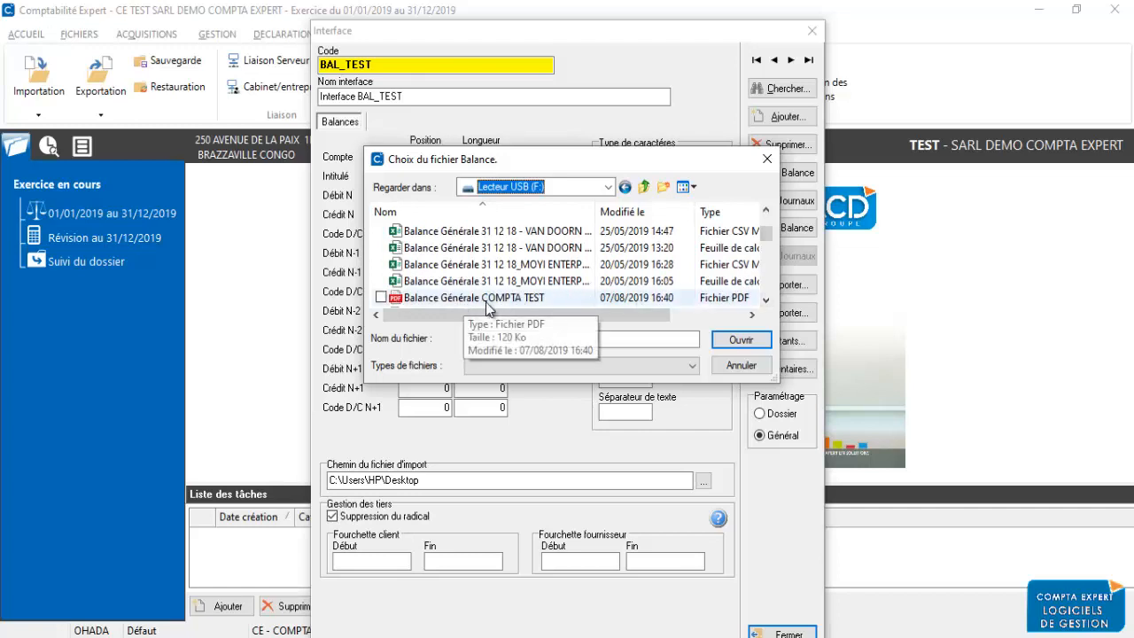
left_click(766, 302)
left_click(767, 301)
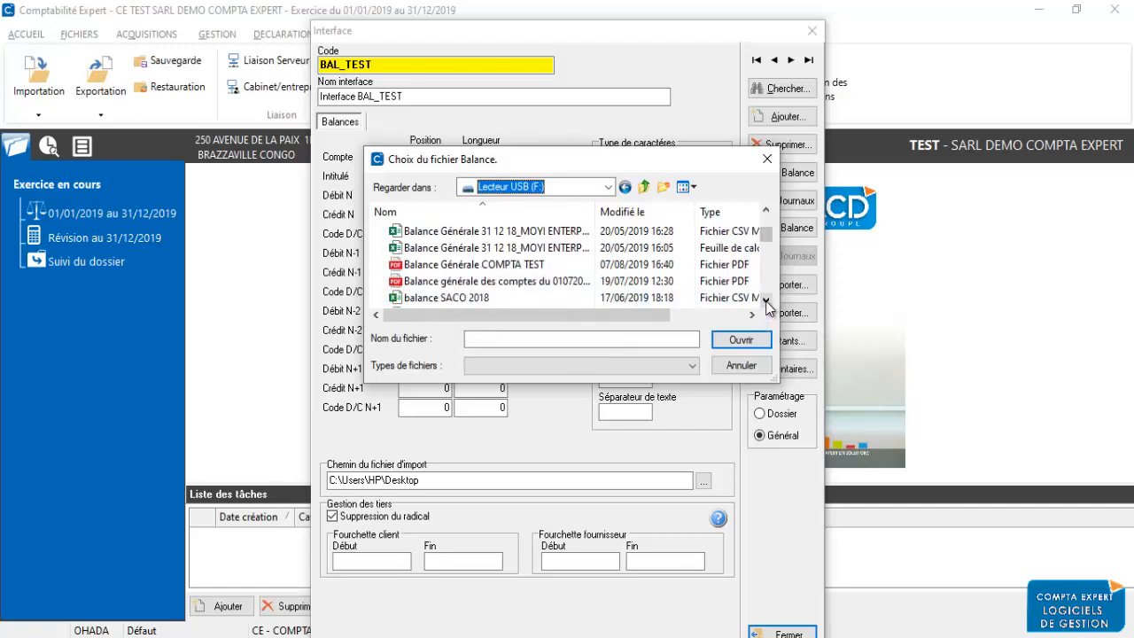
left_click_drag(767, 302, 767, 302)
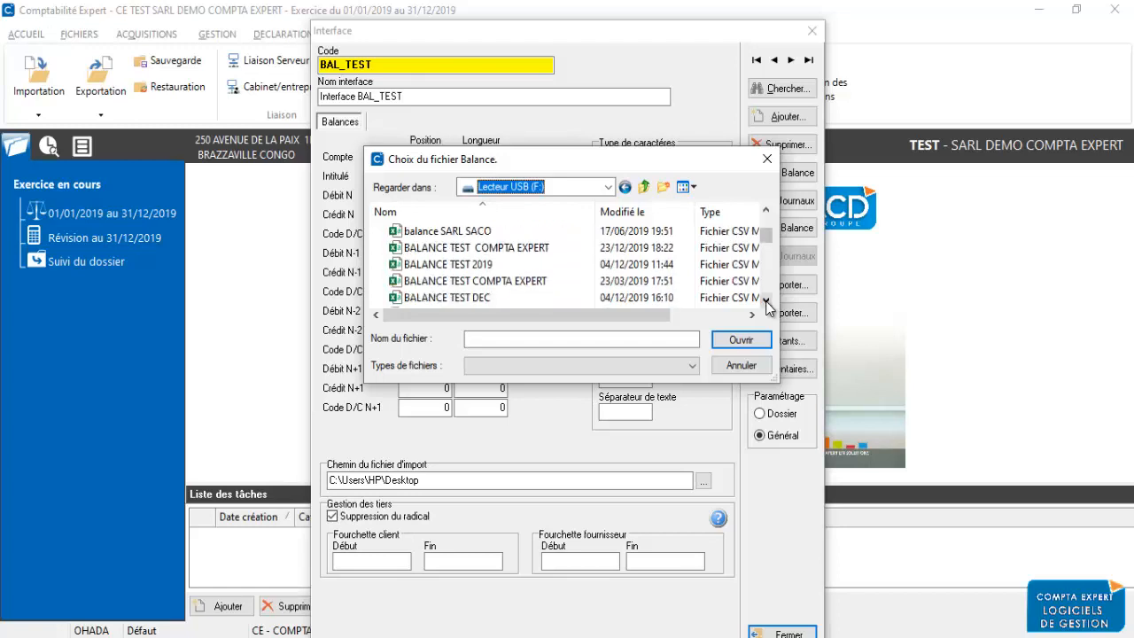
double_click(618, 249)
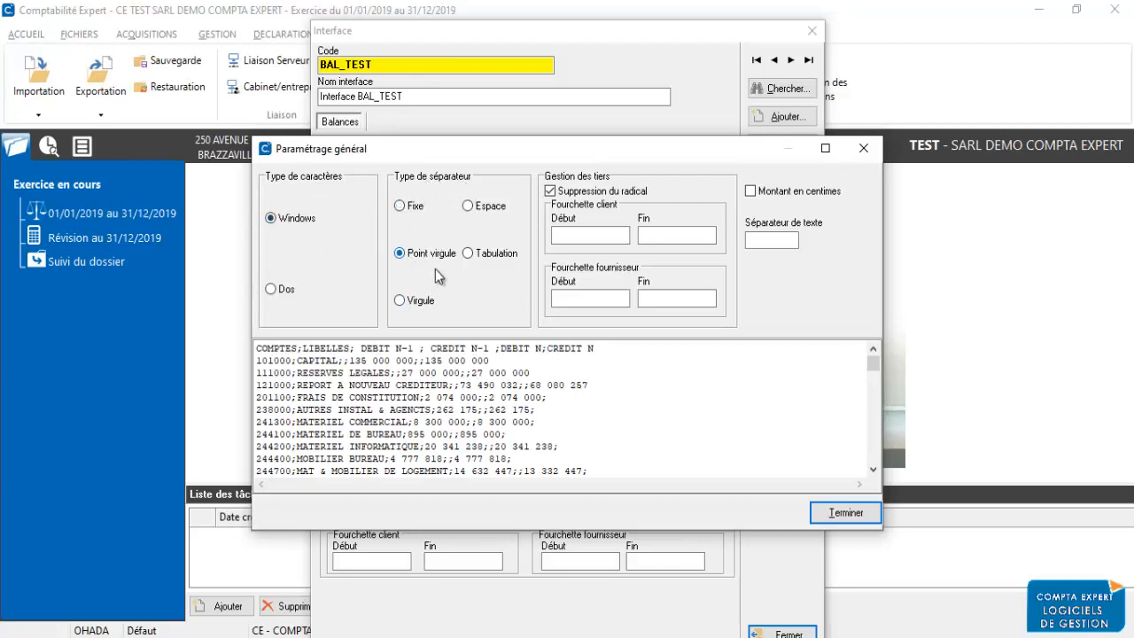
left_click(846, 514)
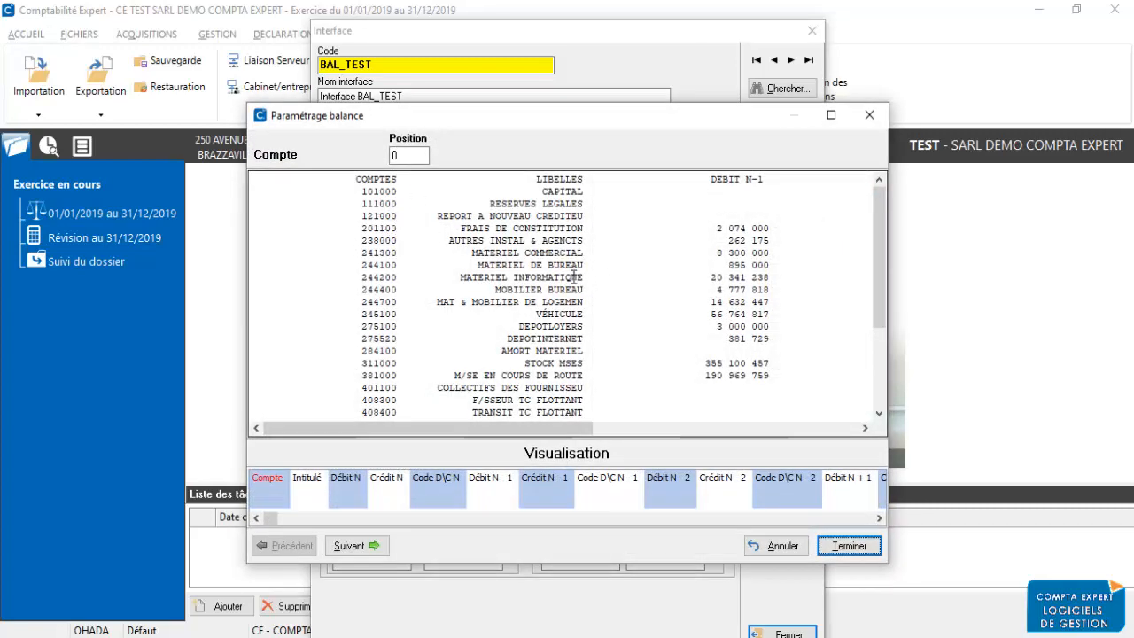
Map the Compte field to the COMPTES column at position 1 and the Intitulé field to the LIBELLES column at position 2.
mouse_move(536, 430)
left_mouse_down()
mouse_move(698, 436)
mouse_move(521, 439)
left_mouse_up()
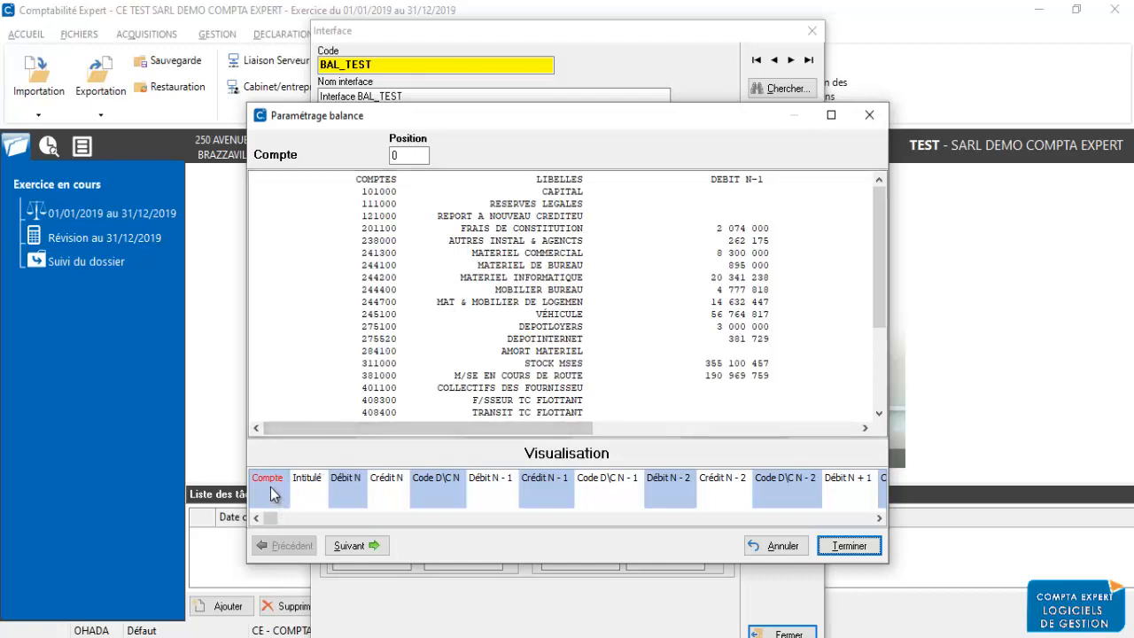
left_click_drag(374, 245, 380, 265)
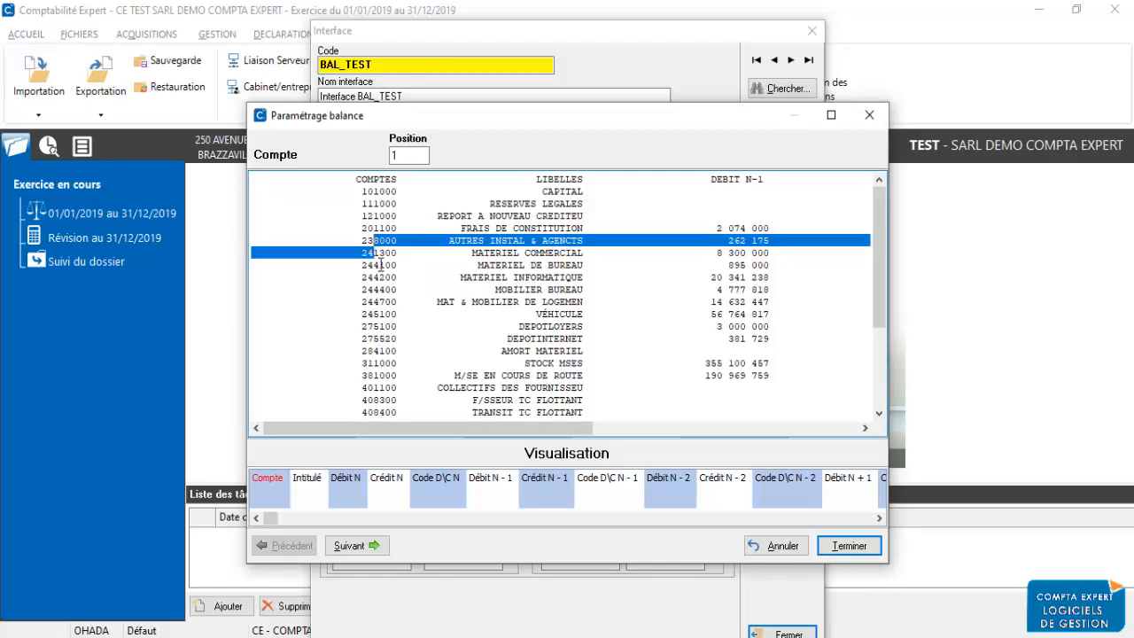
left_click(384, 274)
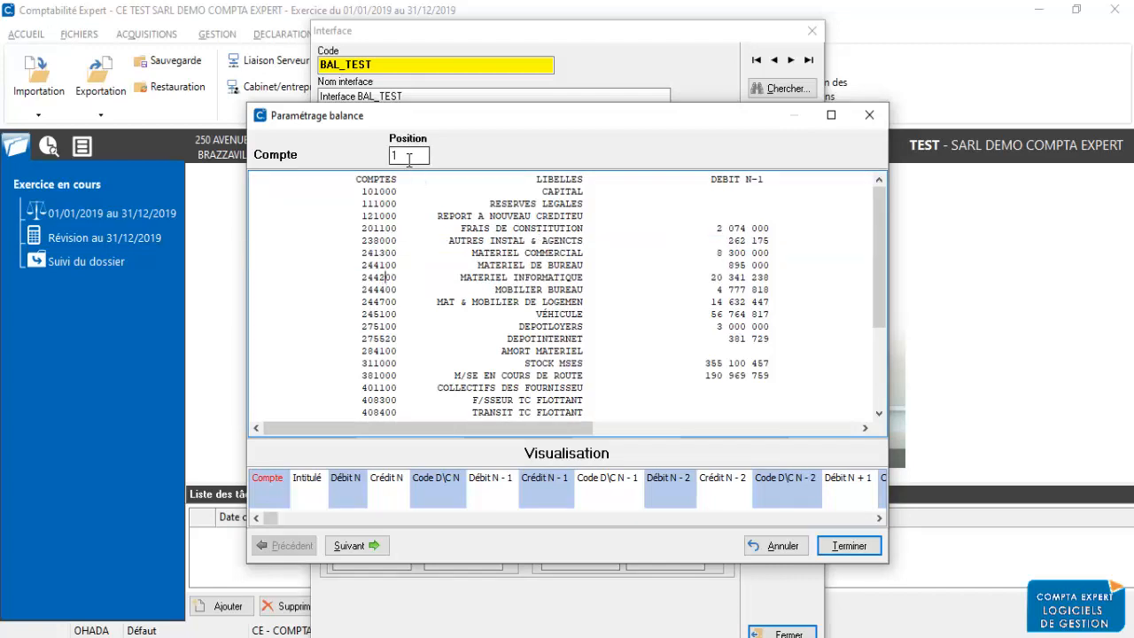
left_click(348, 547)
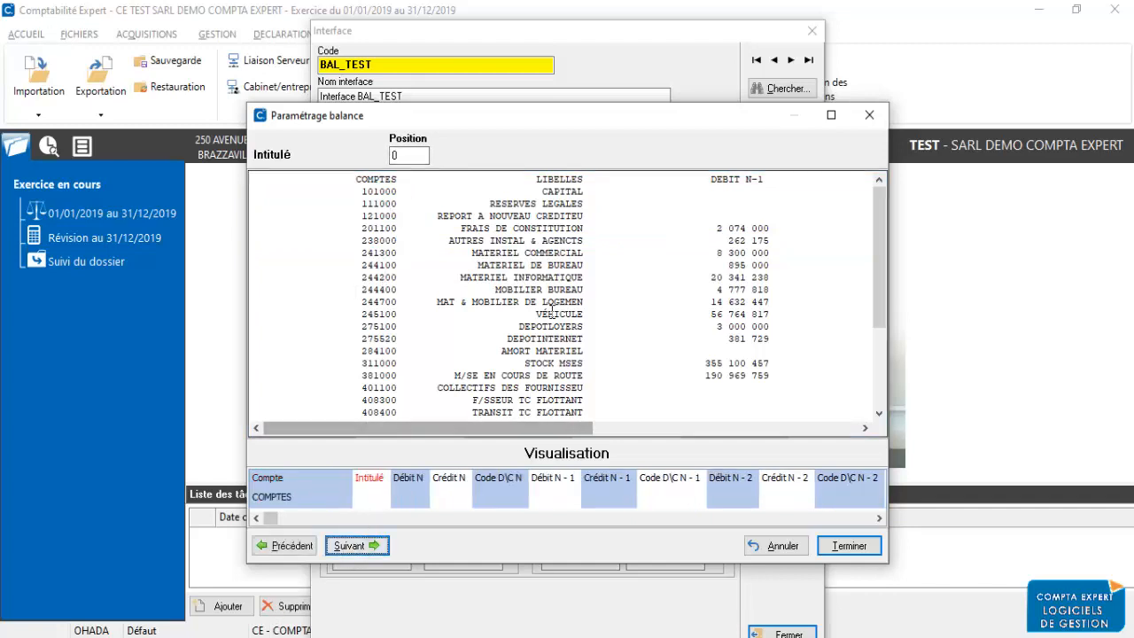
left_click(550, 275)
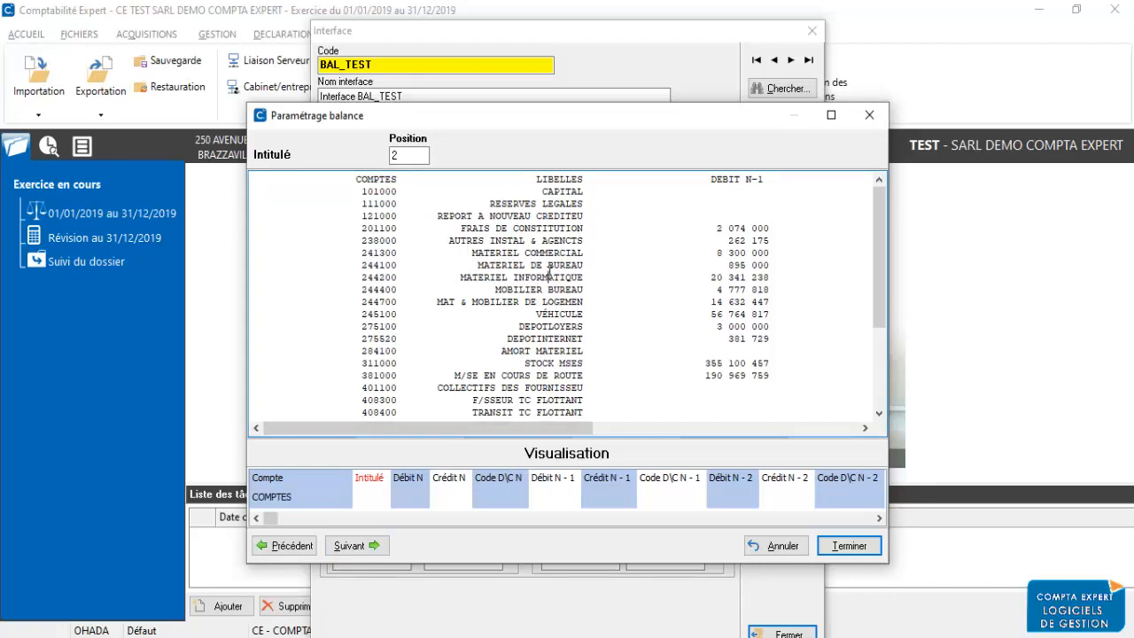
Map the Débit N field to the DEBIT N column at position 5 and the Crédit N field to CREDIT N at position 6.
left_click(372, 545)
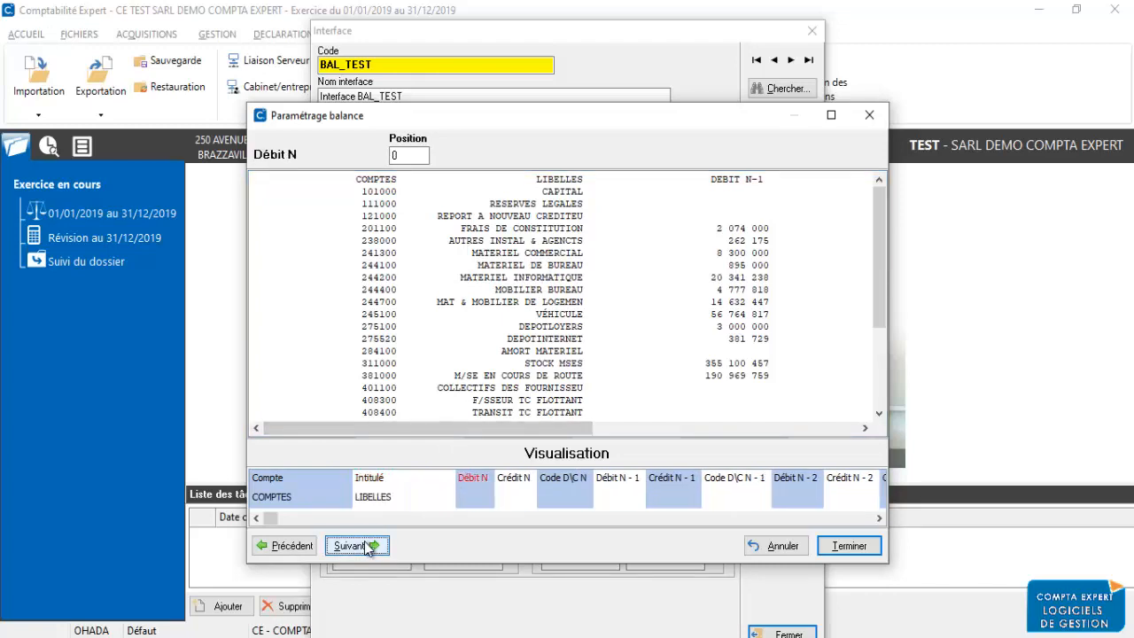
left_click_drag(497, 429, 837, 434)
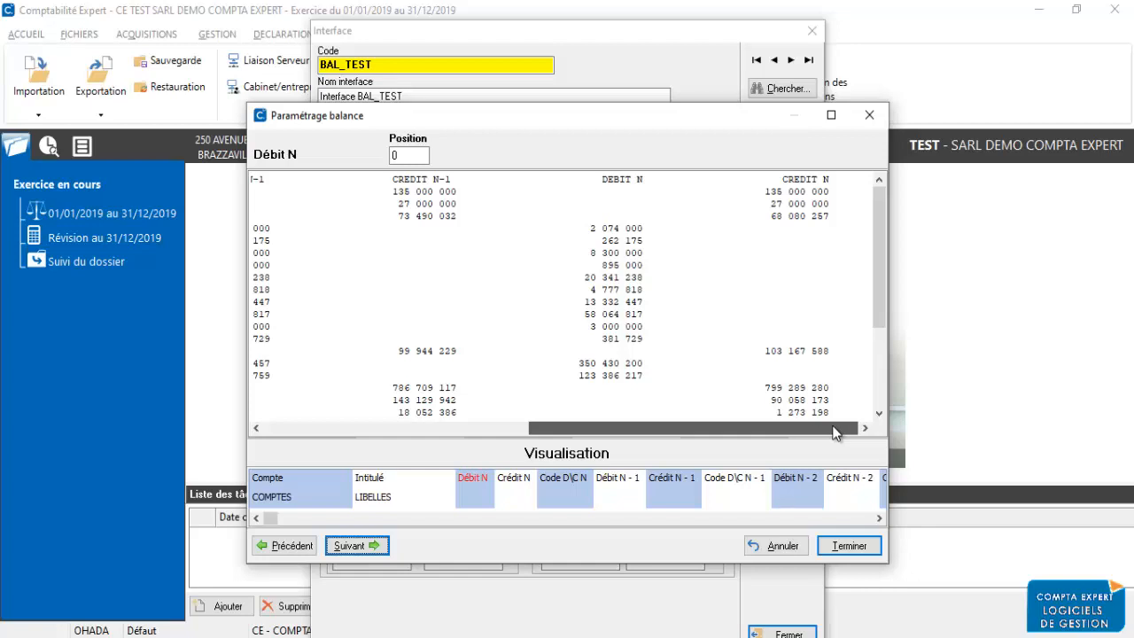
left_click(617, 270)
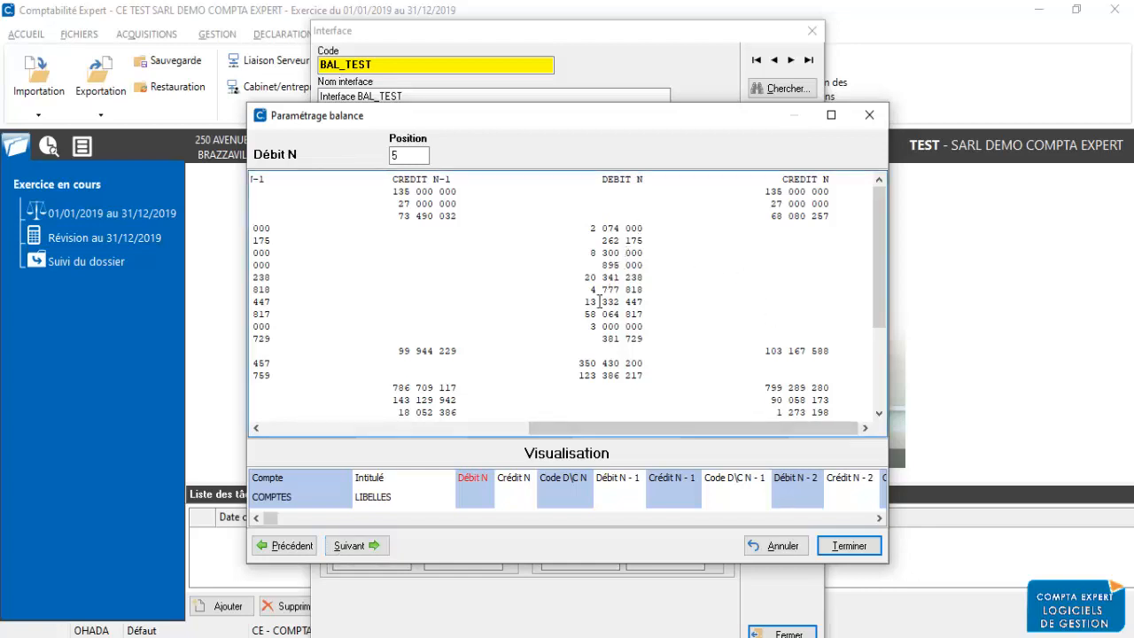
left_click(373, 544)
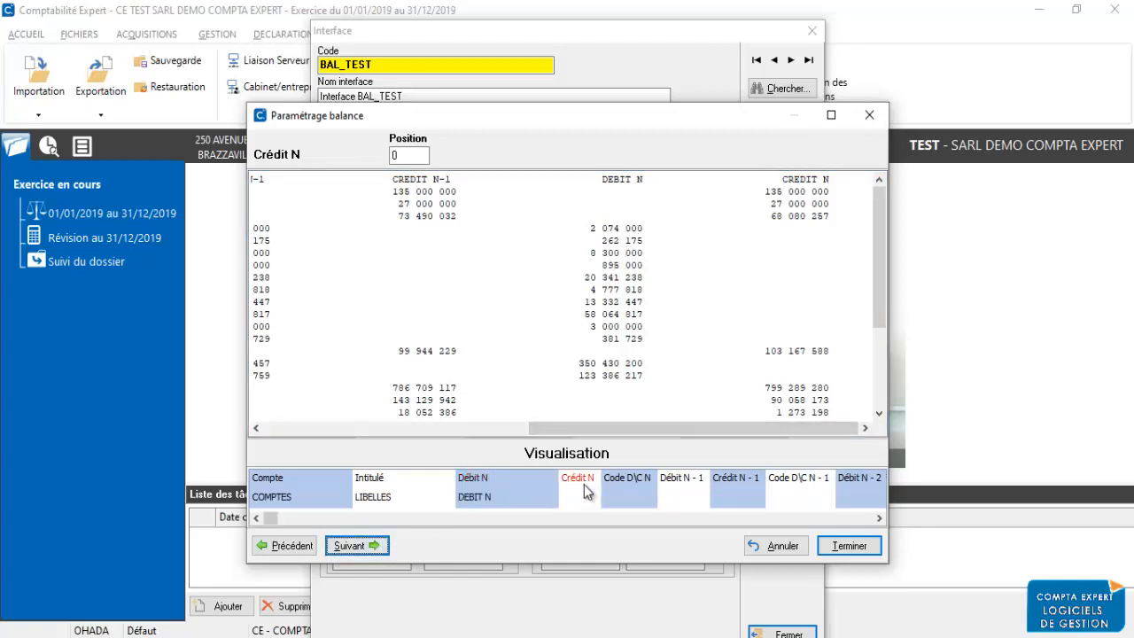
left_click(797, 209)
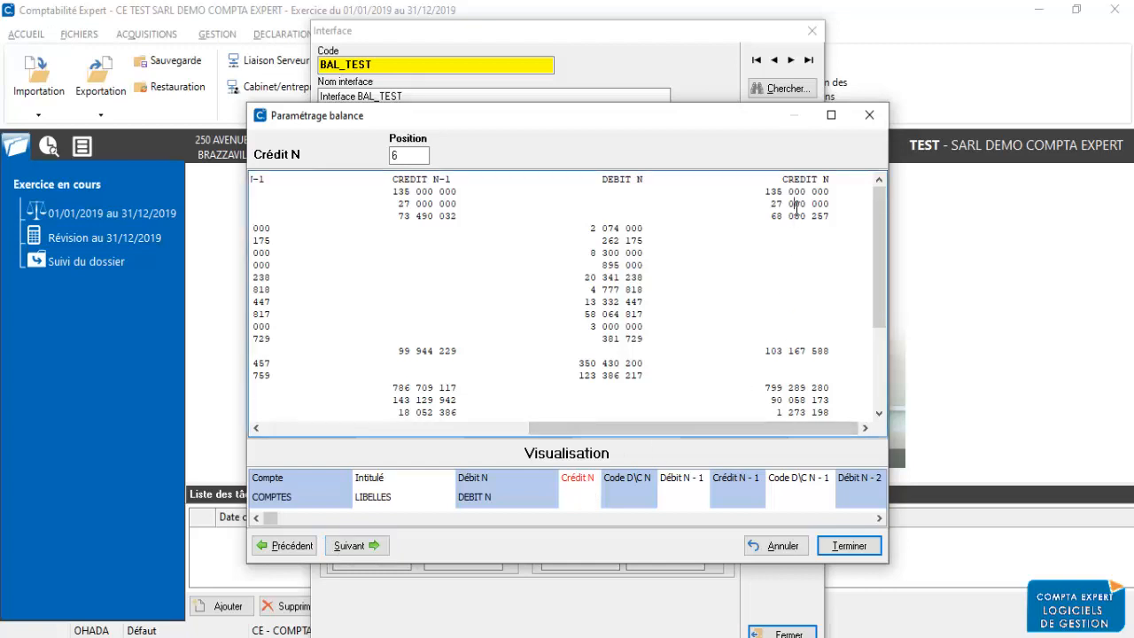
left_click(357, 543)
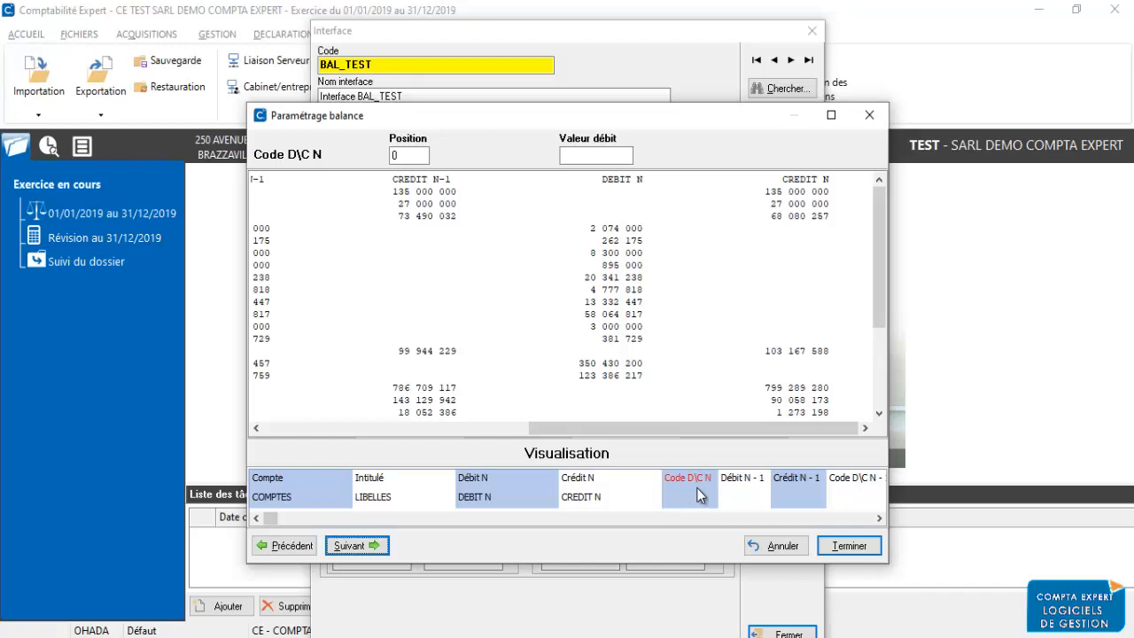
Leave Code D\C N unmapped, map Débit N - 1 to position 3 and Crédit N - 1 to position 4, and finish the balance setup.
left_click(375, 546)
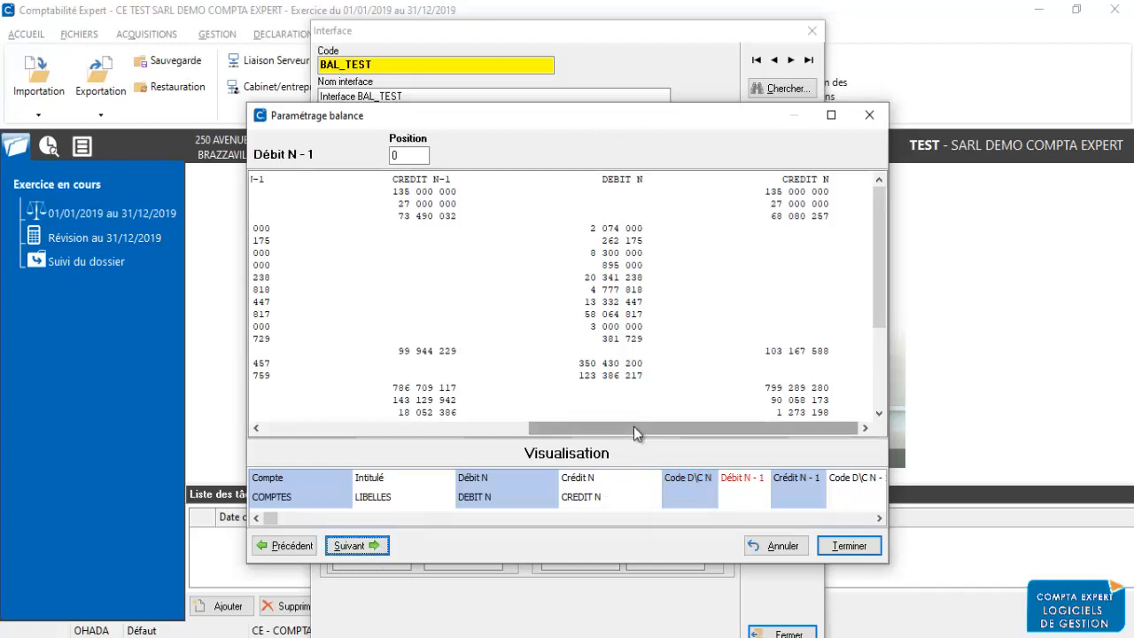
left_click_drag(634, 426, 476, 461)
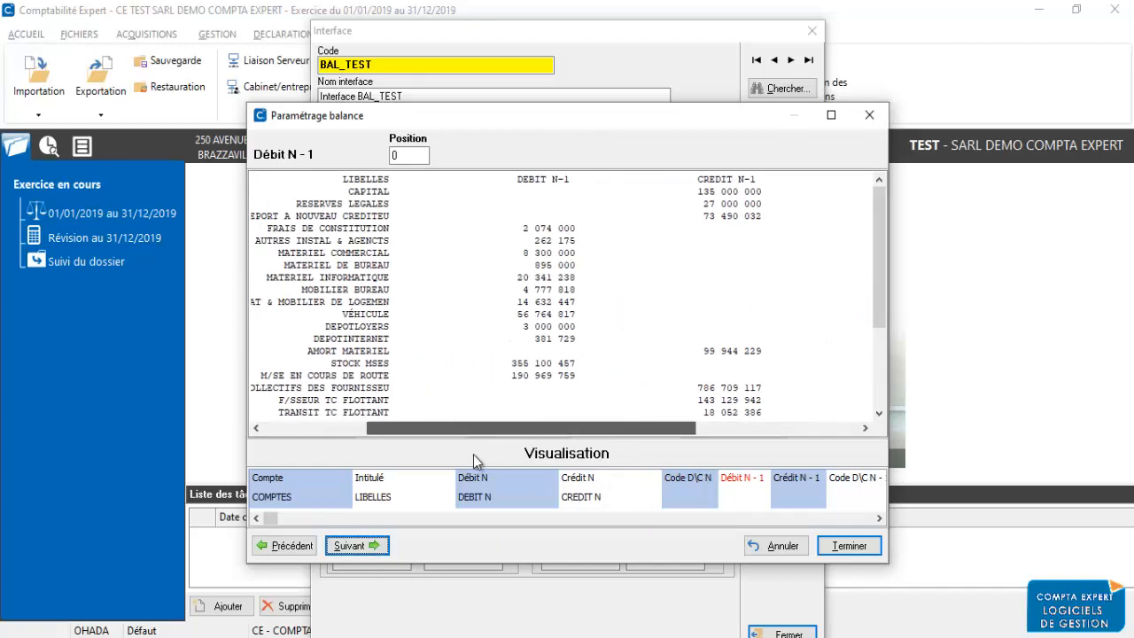
left_click(557, 291)
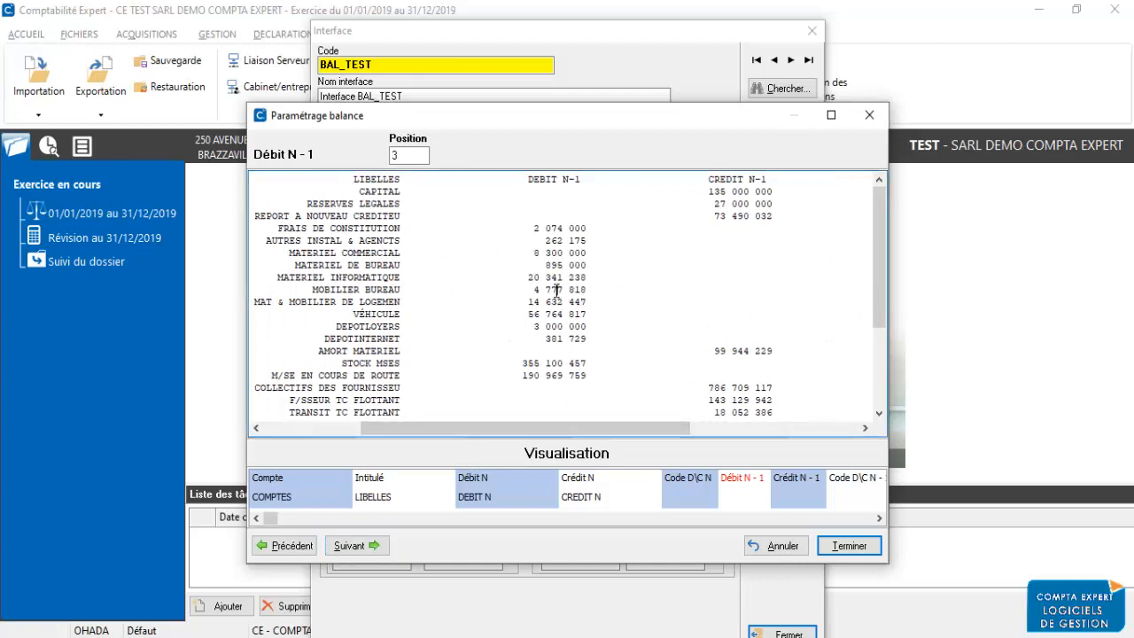
left_click(359, 545)
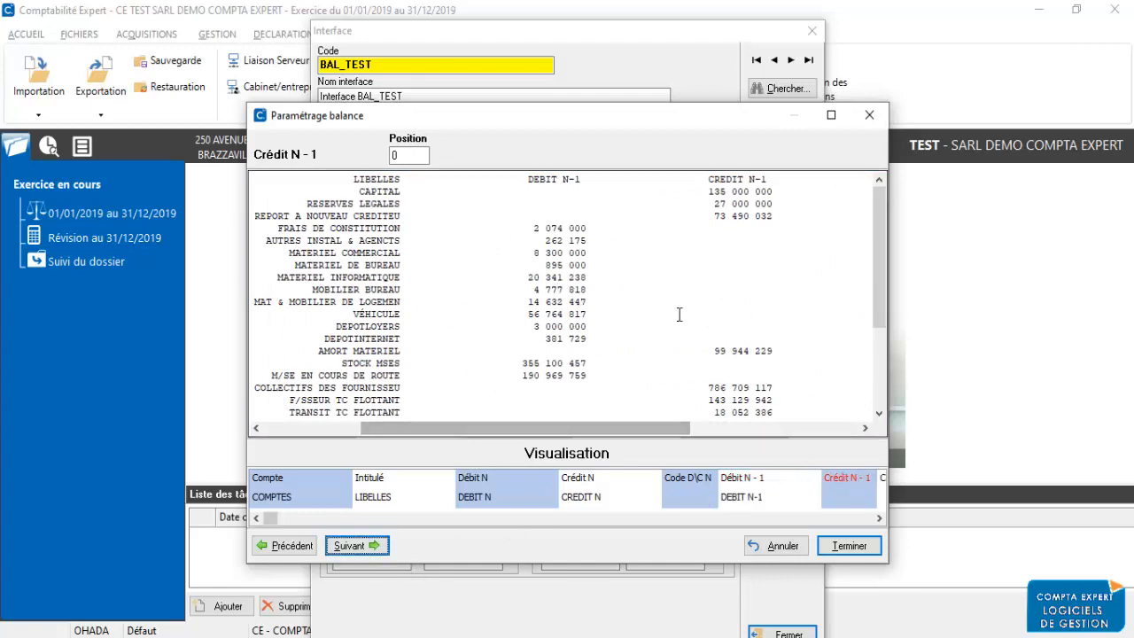
left_click(741, 209)
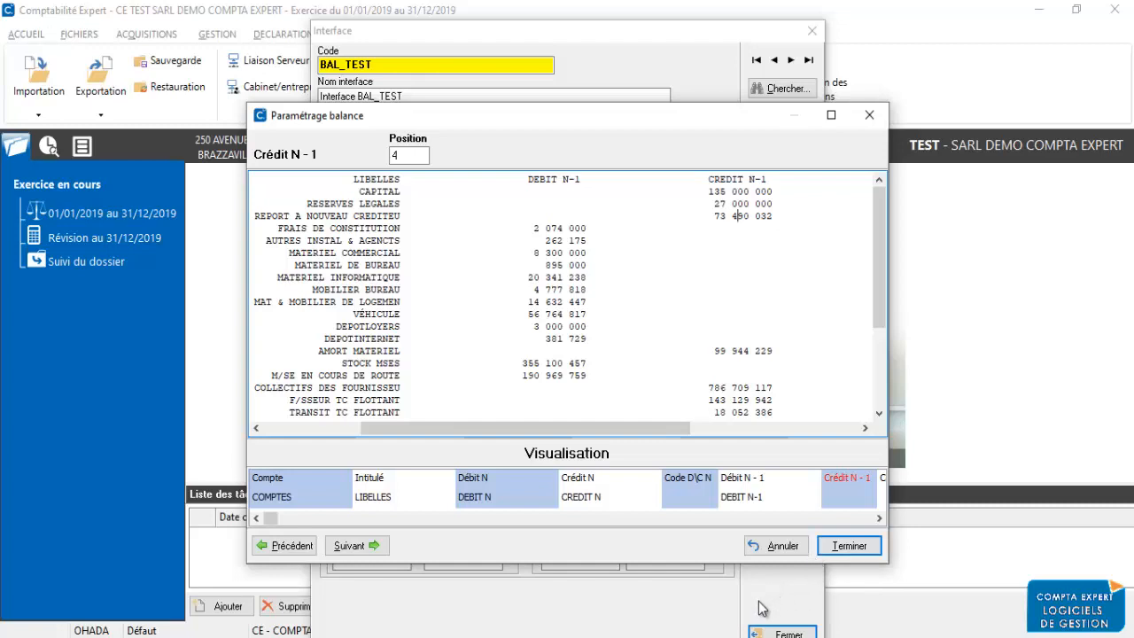
left_click(848, 546)
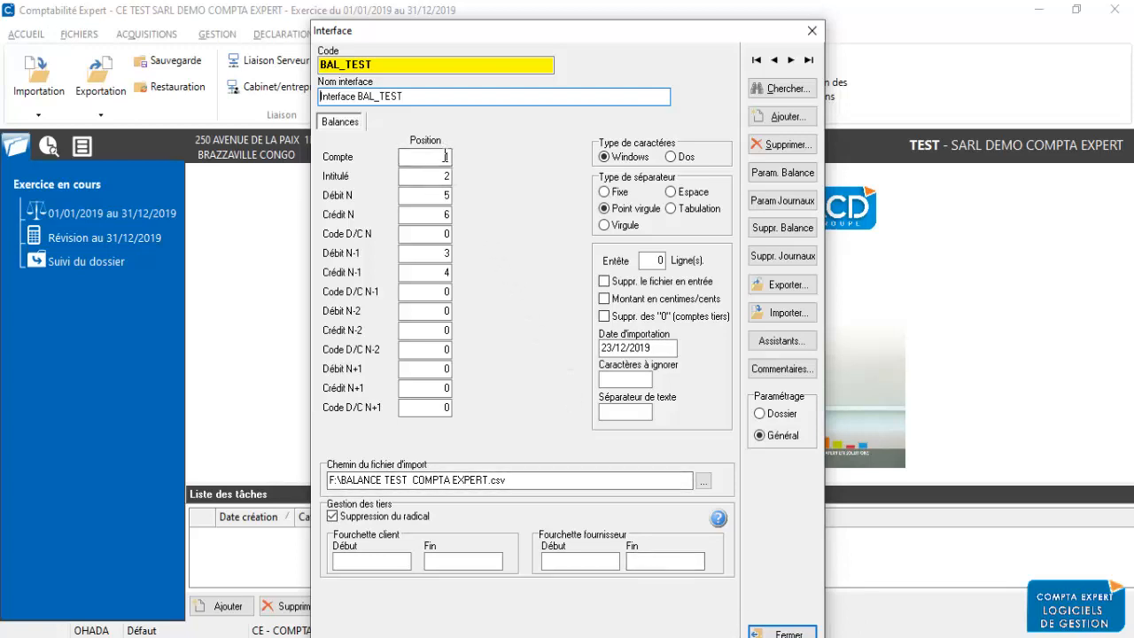
Close the BAL_TEST interface settings and open the import dialog of the generic interface.
left_click(446, 232)
left_click(788, 632)
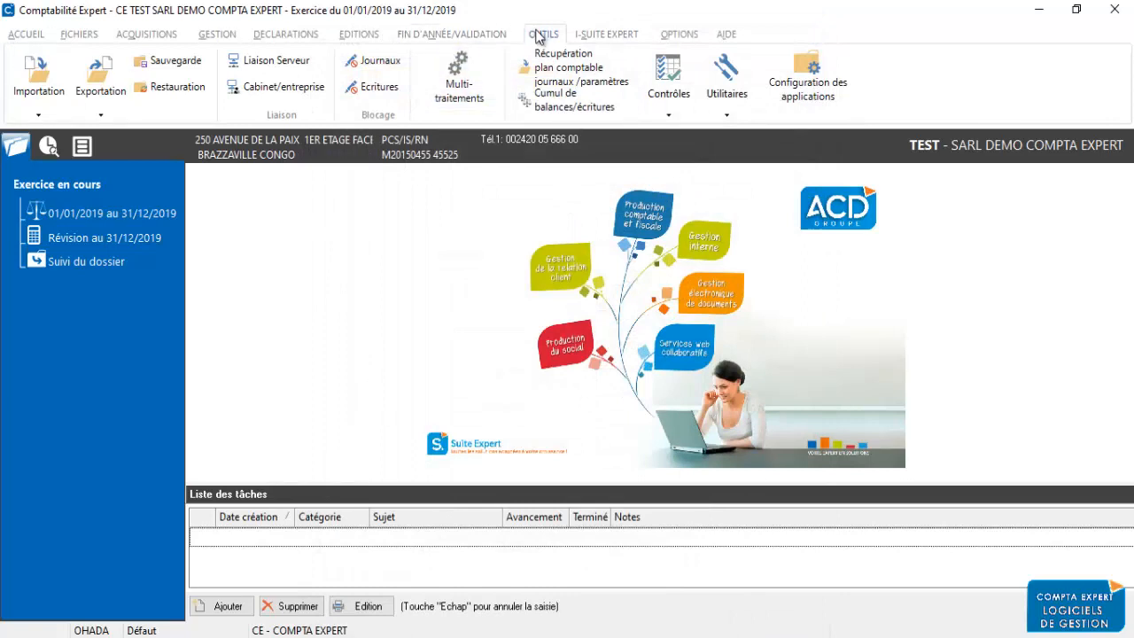
left_click(46, 98)
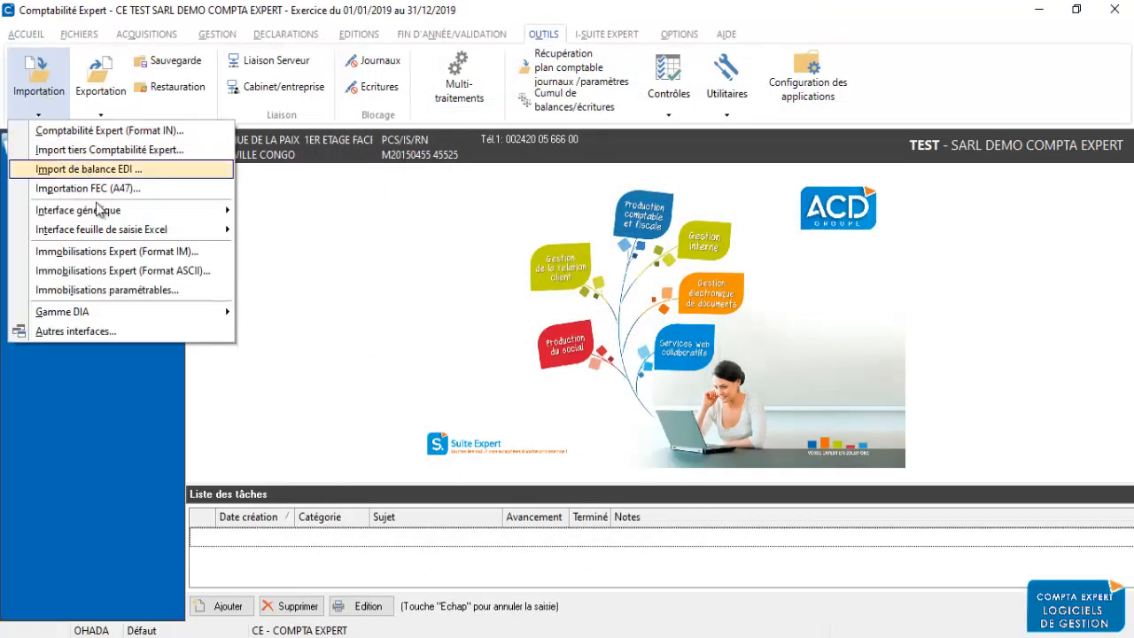
mouse_move(102, 210)
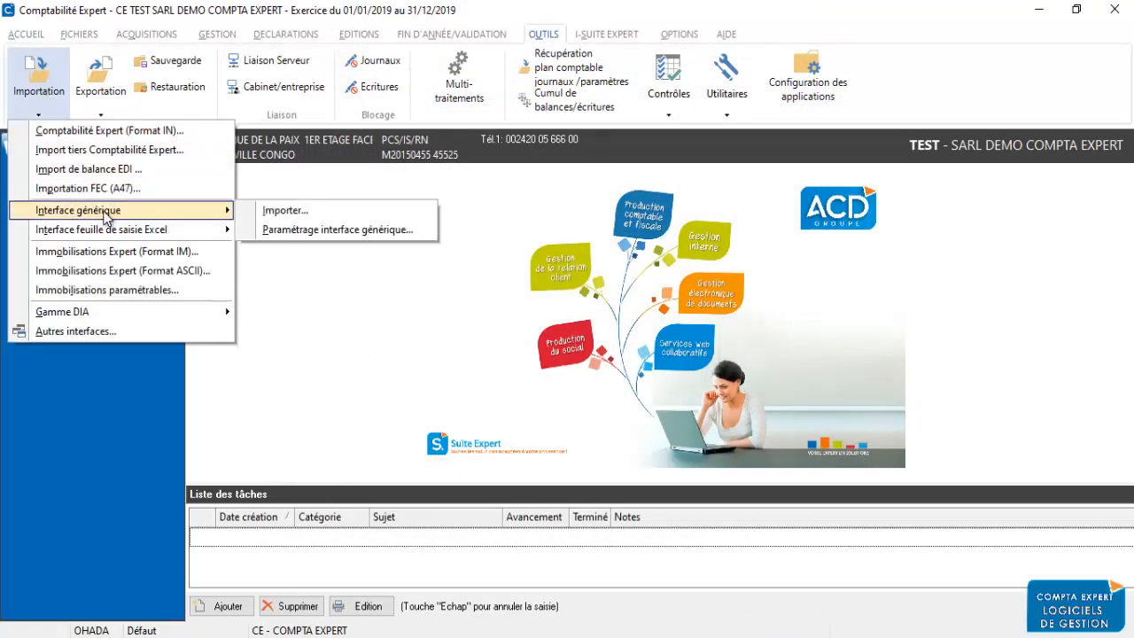
left_click(304, 213)
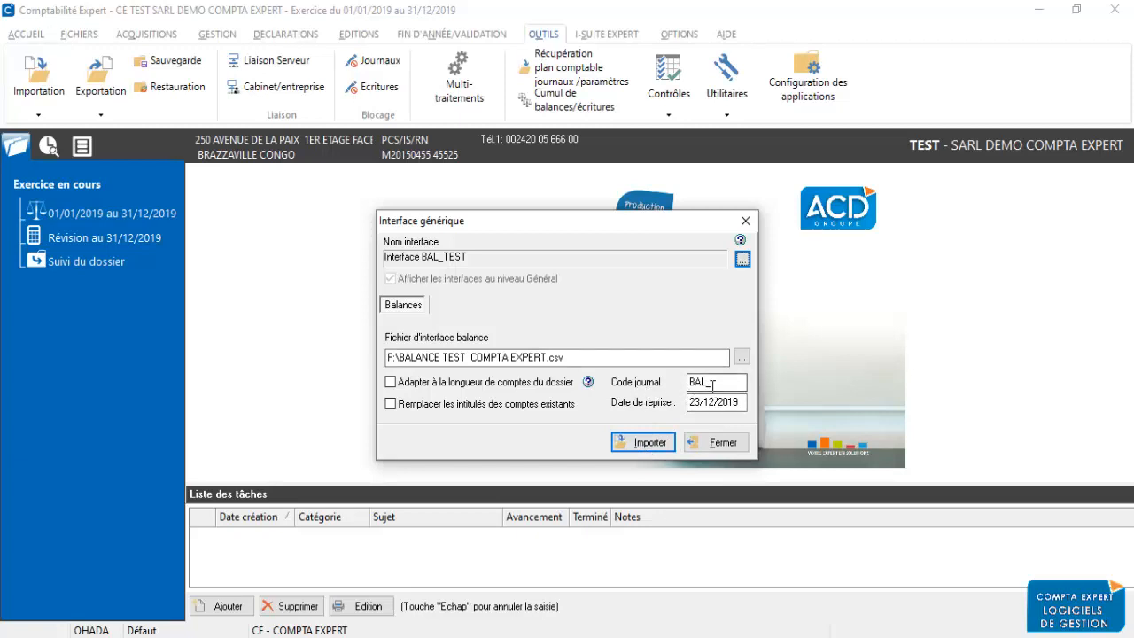
Import the balance with Interface BAL_TEST, choosing Ne pas effacer for both the current exercise and the earlier exercises with archived balances.
left_click(653, 445)
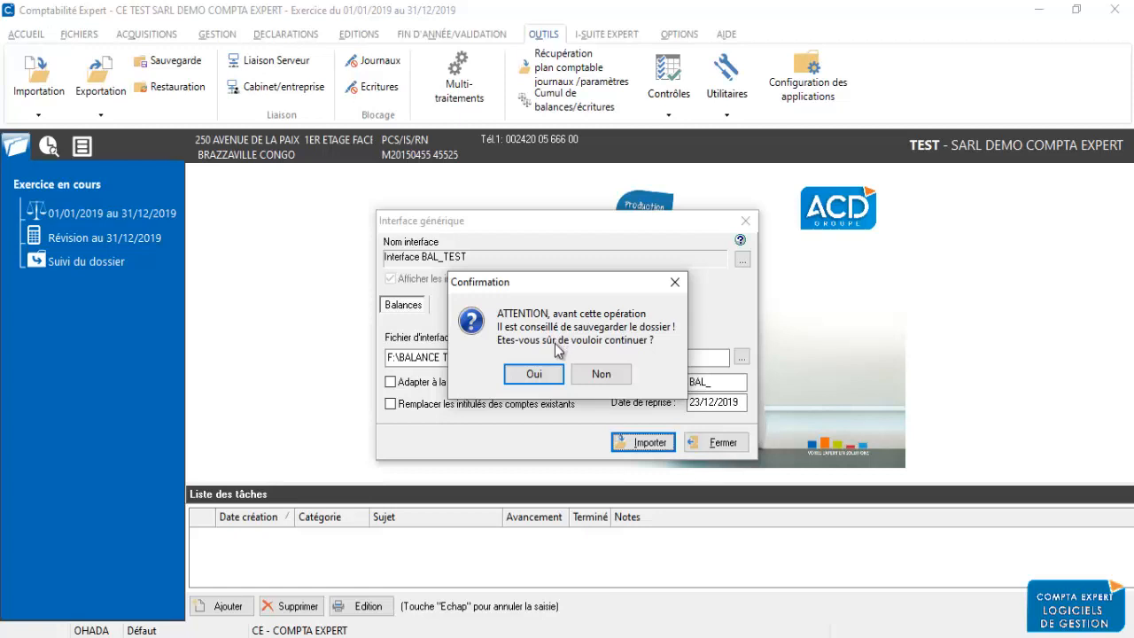
left_click(535, 375)
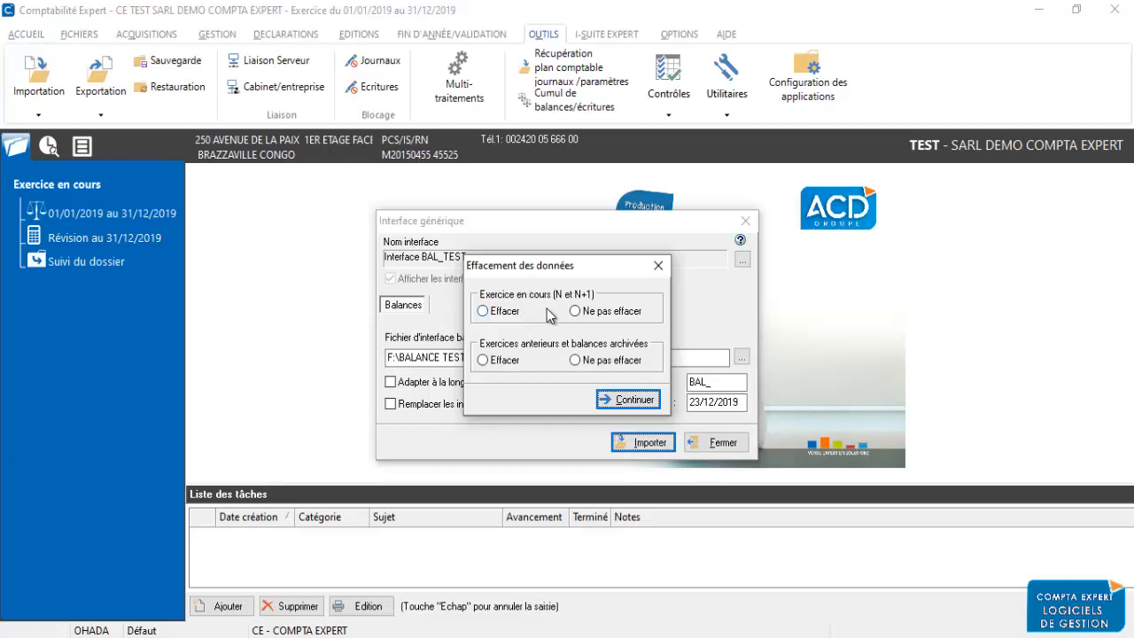
left_click(576, 312)
left_click(575, 361)
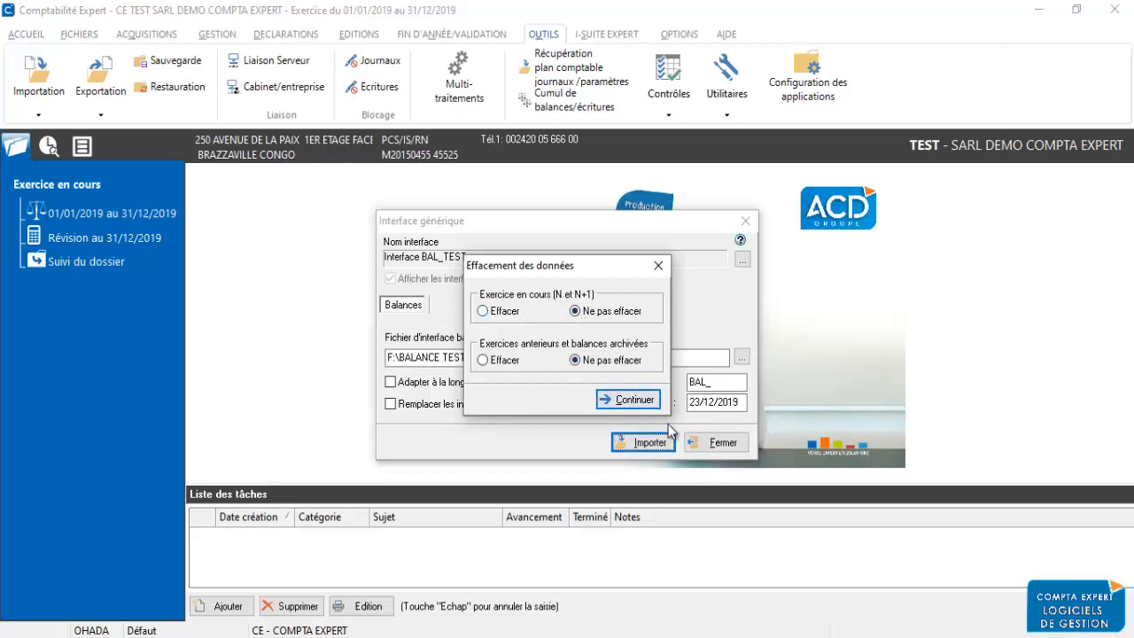
left_click(636, 401)
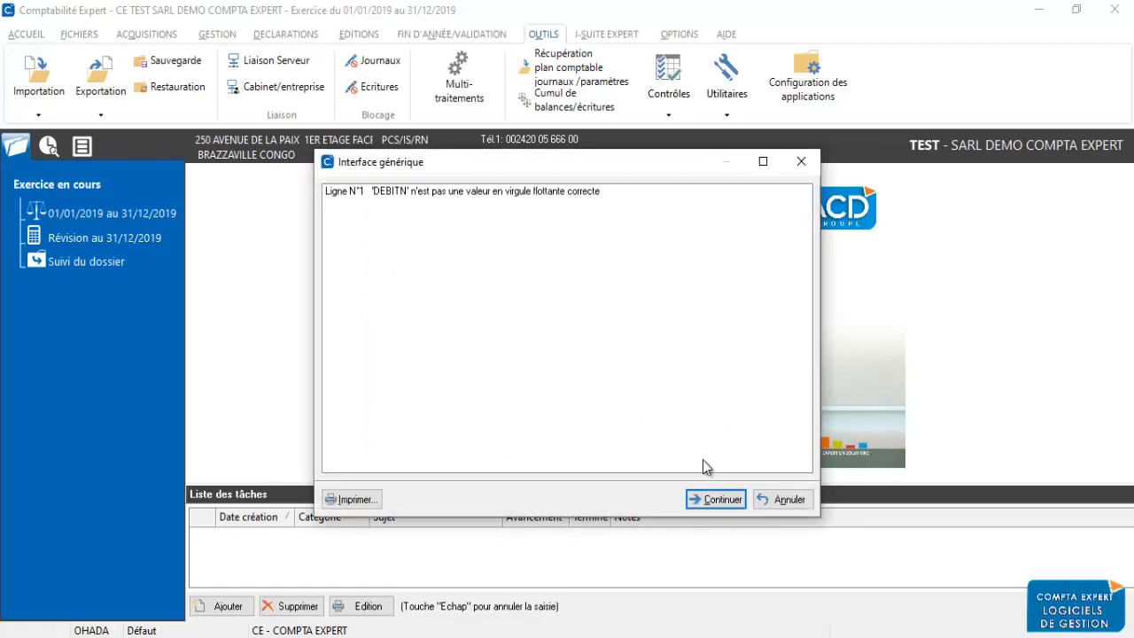
left_click(720, 502)
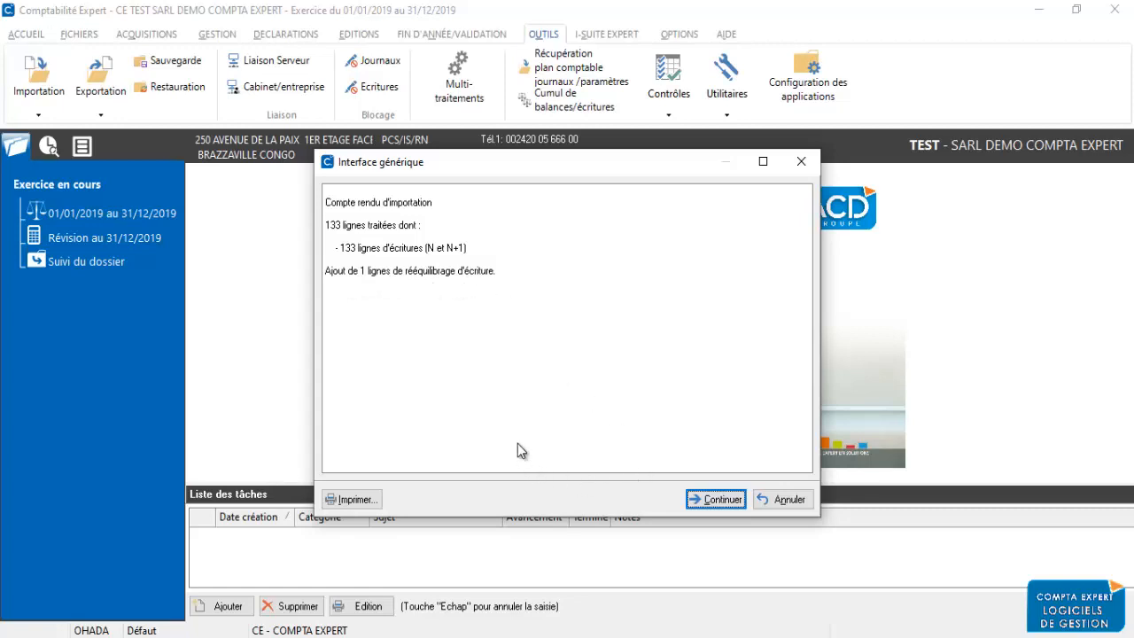
left_click(725, 501)
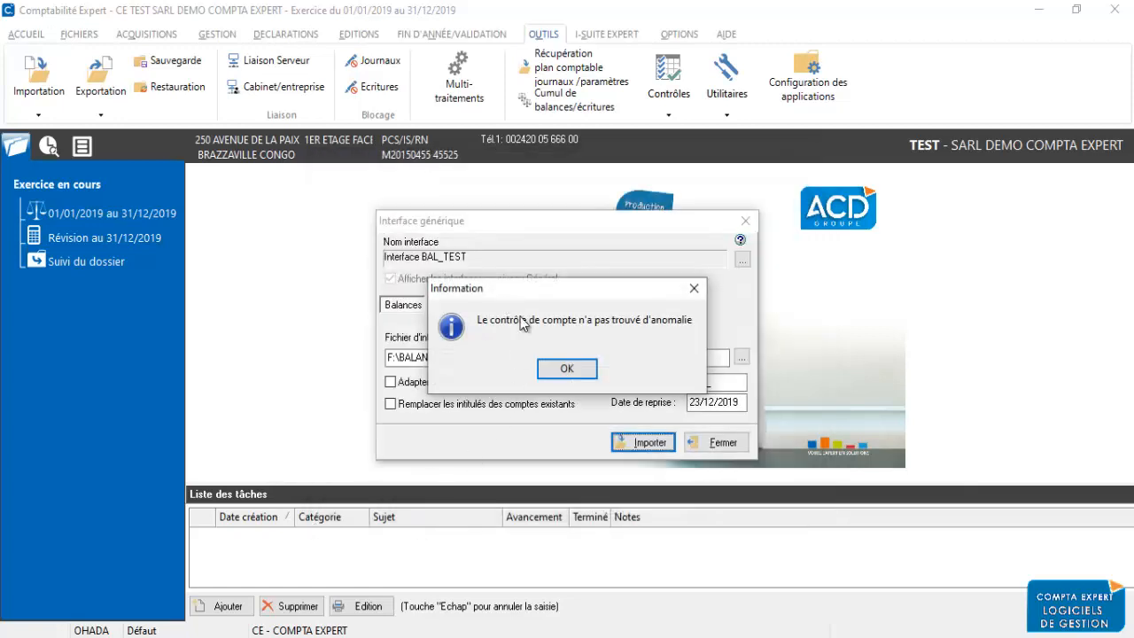
left_click(567, 368)
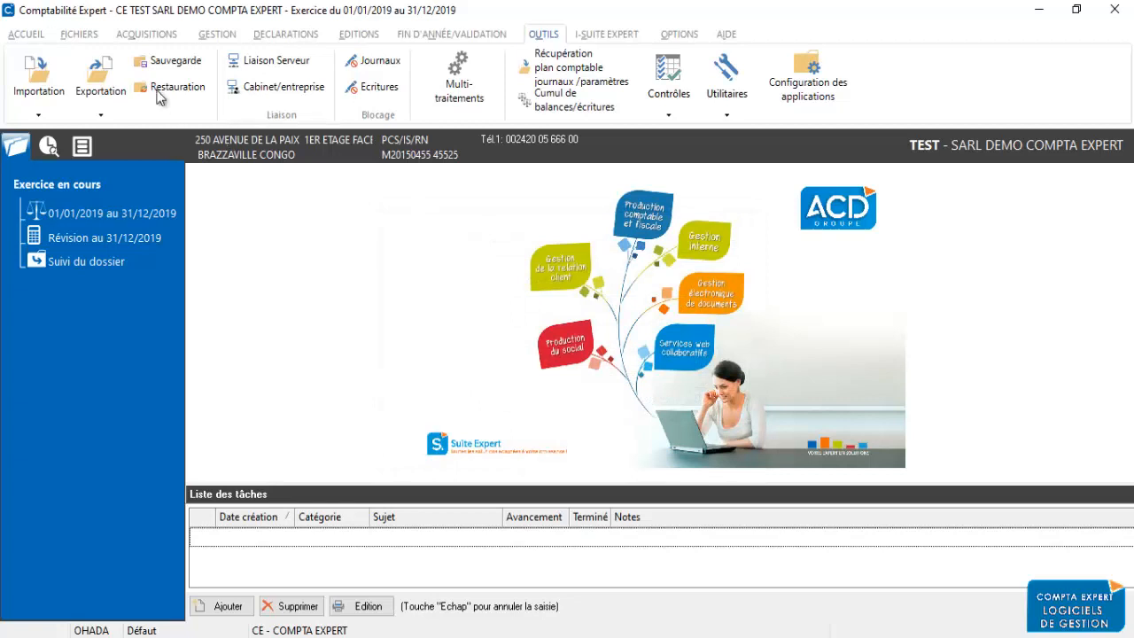
Open the standard entry window and select the BAL_ journal.
left_click(152, 36)
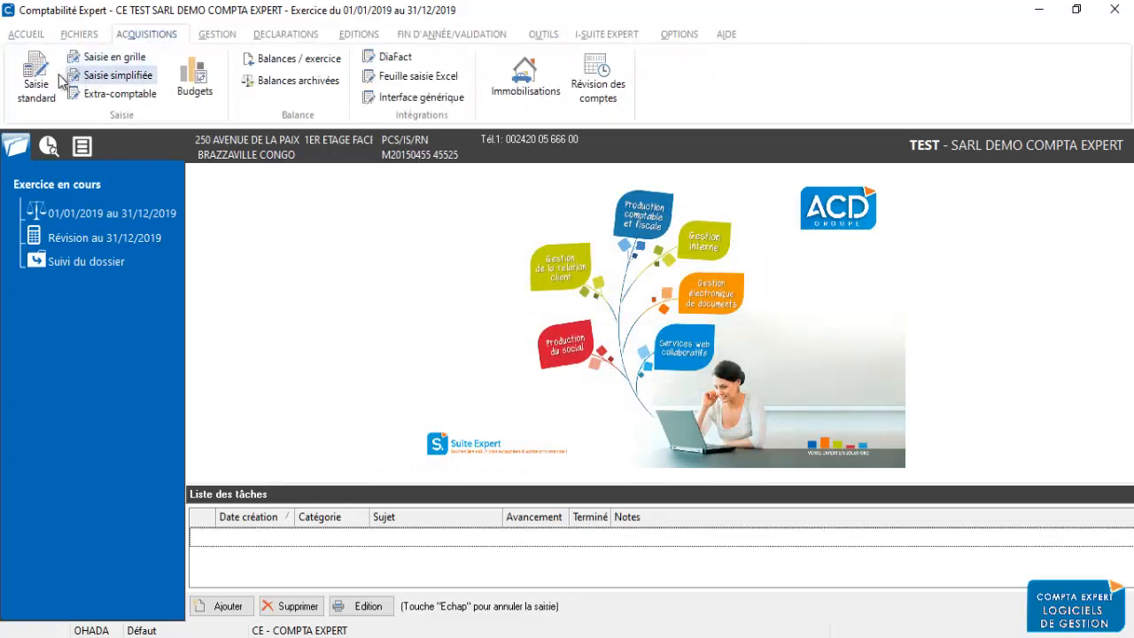
left_click(35, 83)
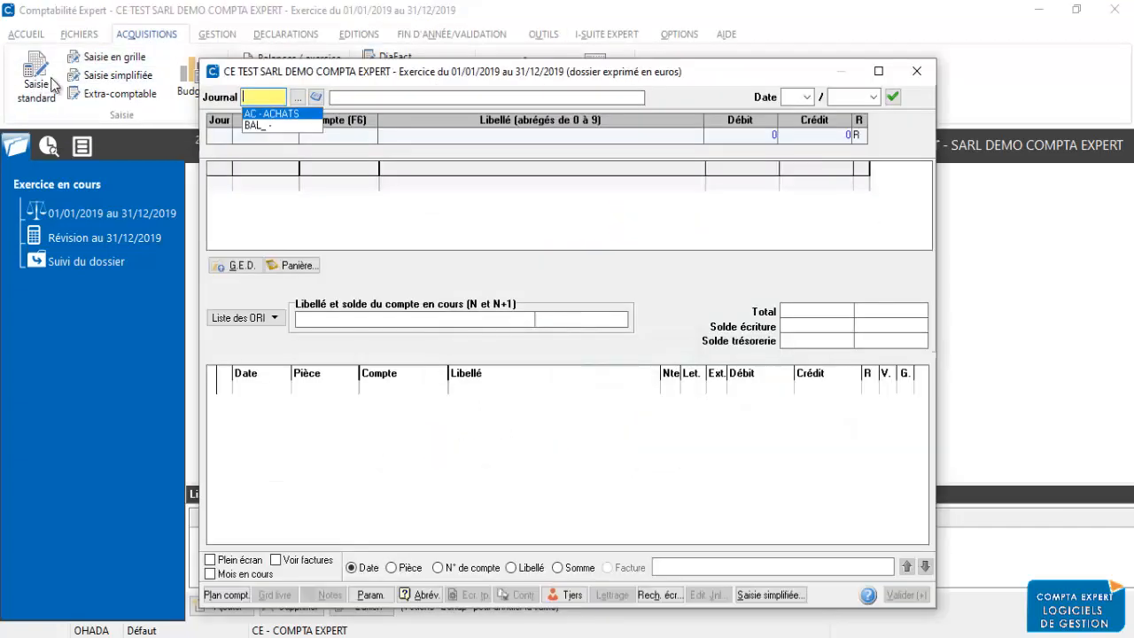
left_click(248, 125)
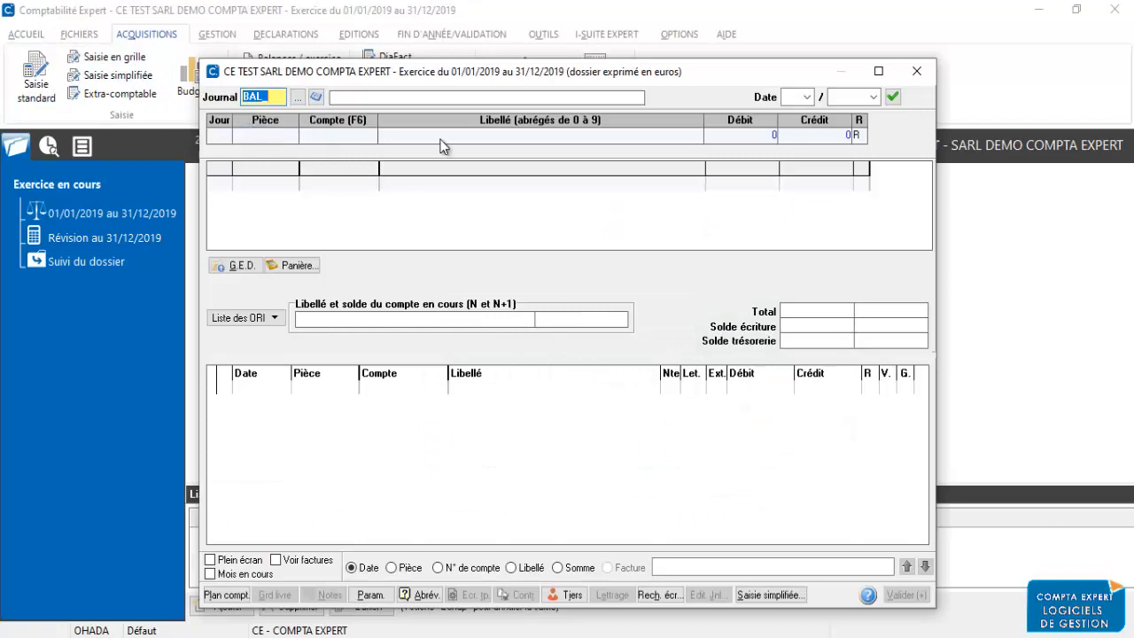
Display the journal's entries for period 12/2019 in a maximized window and review the imported lines up to the first account.
left_click(807, 96)
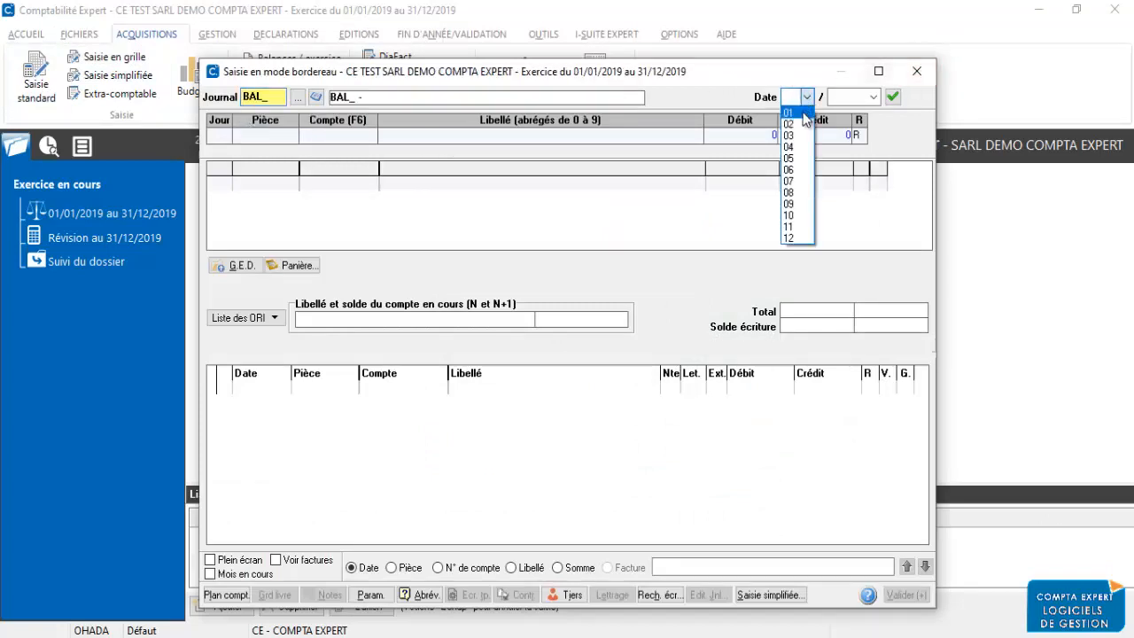
left_click(797, 238)
left_click(873, 96)
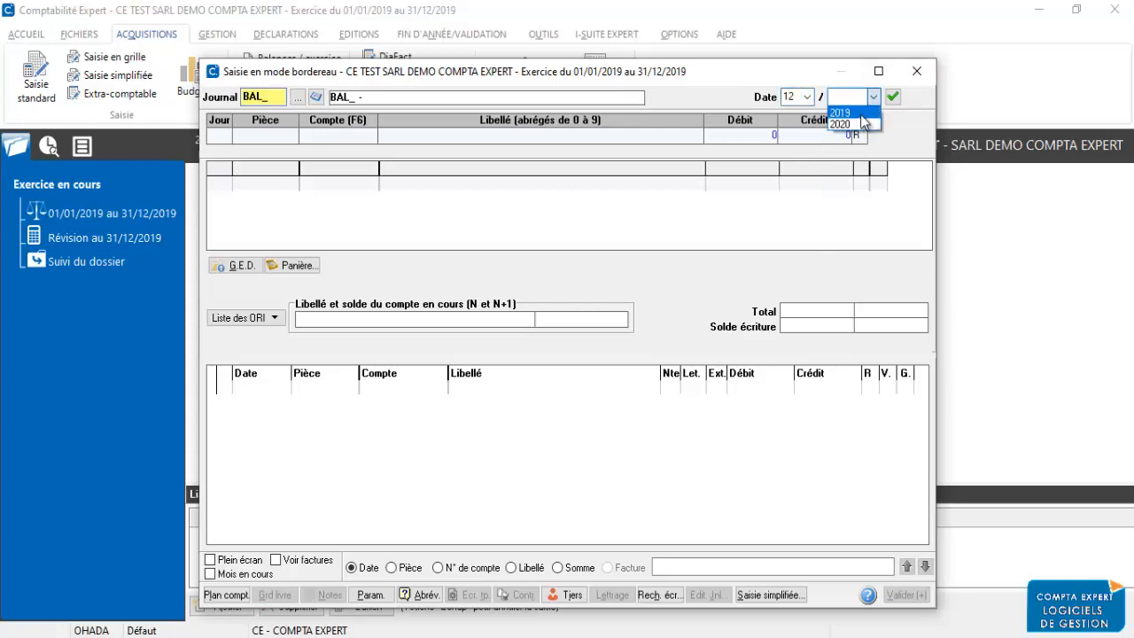
left_click(860, 114)
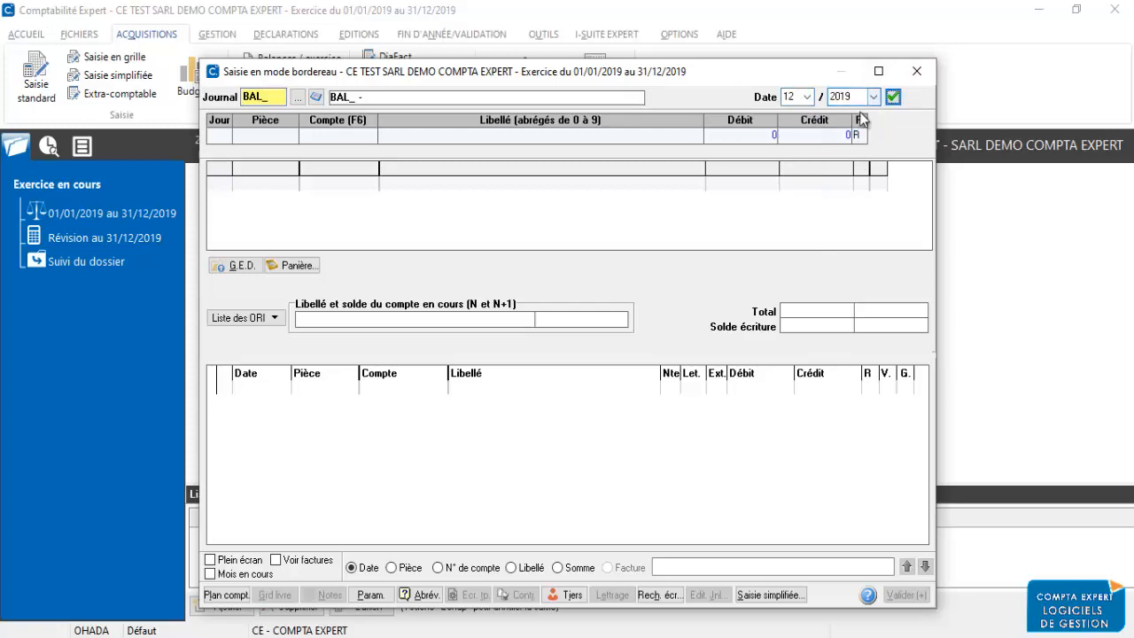
left_click(872, 97)
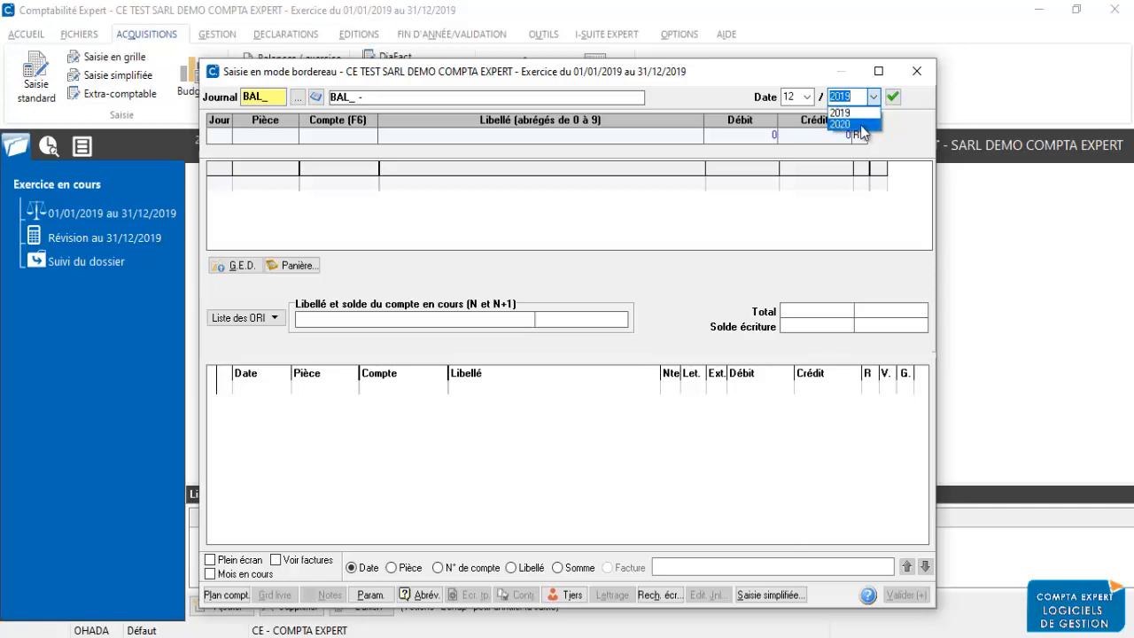
left_click(861, 114)
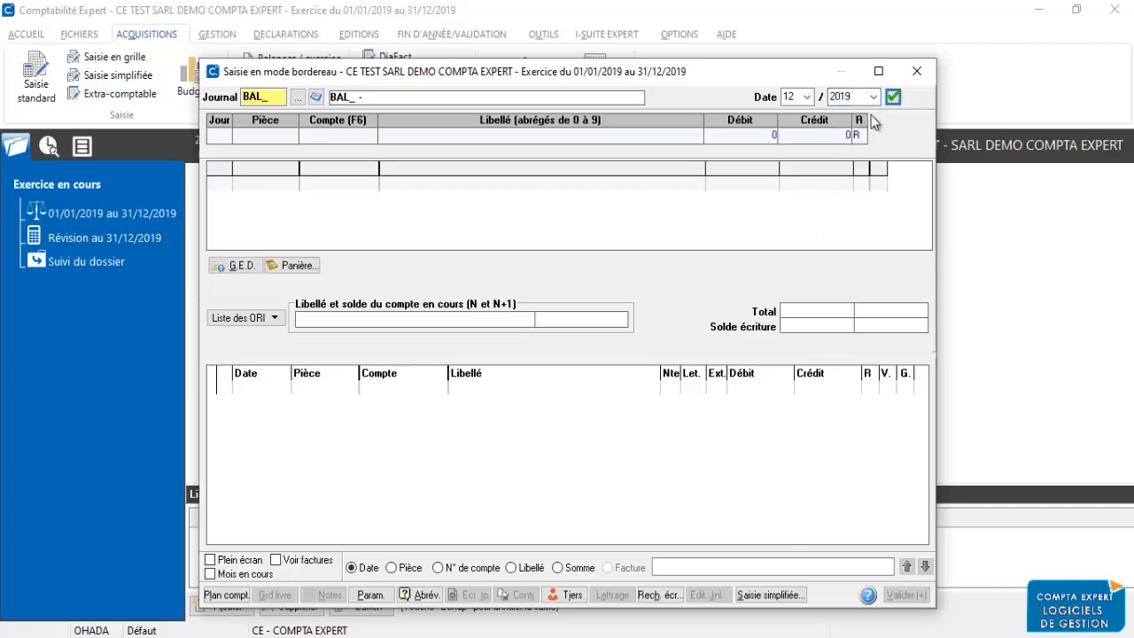
left_click(894, 97)
left_click(888, 78)
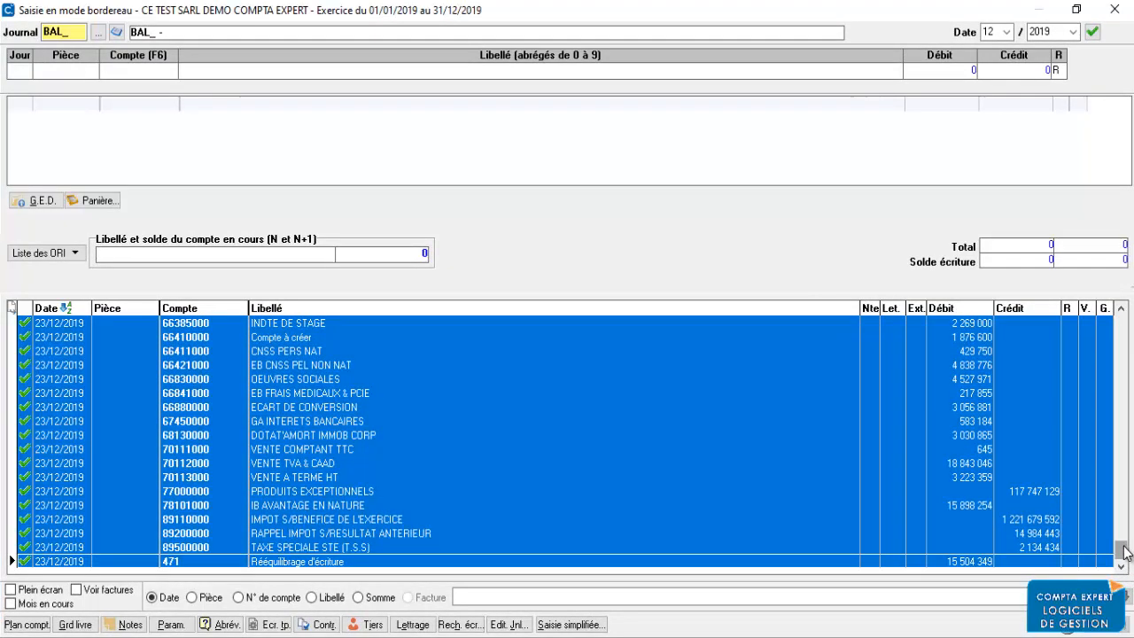
left_click_drag(1122, 548, 1121, 334)
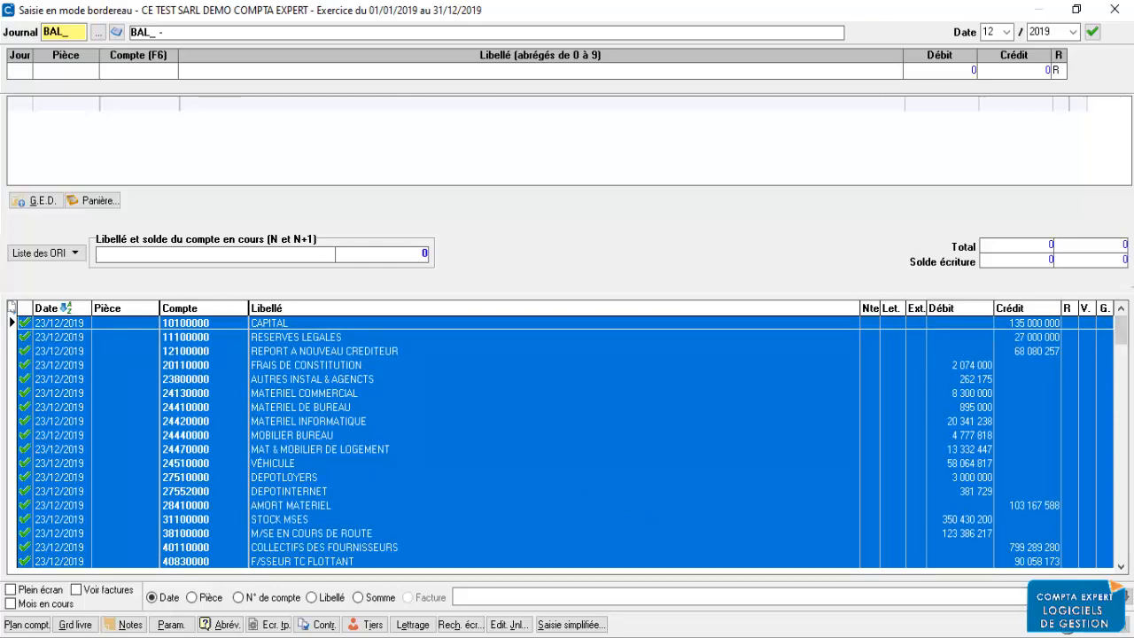
Browse Lecteur USB (F:) in the file explorer to locate the source balance file.
key("super+e")
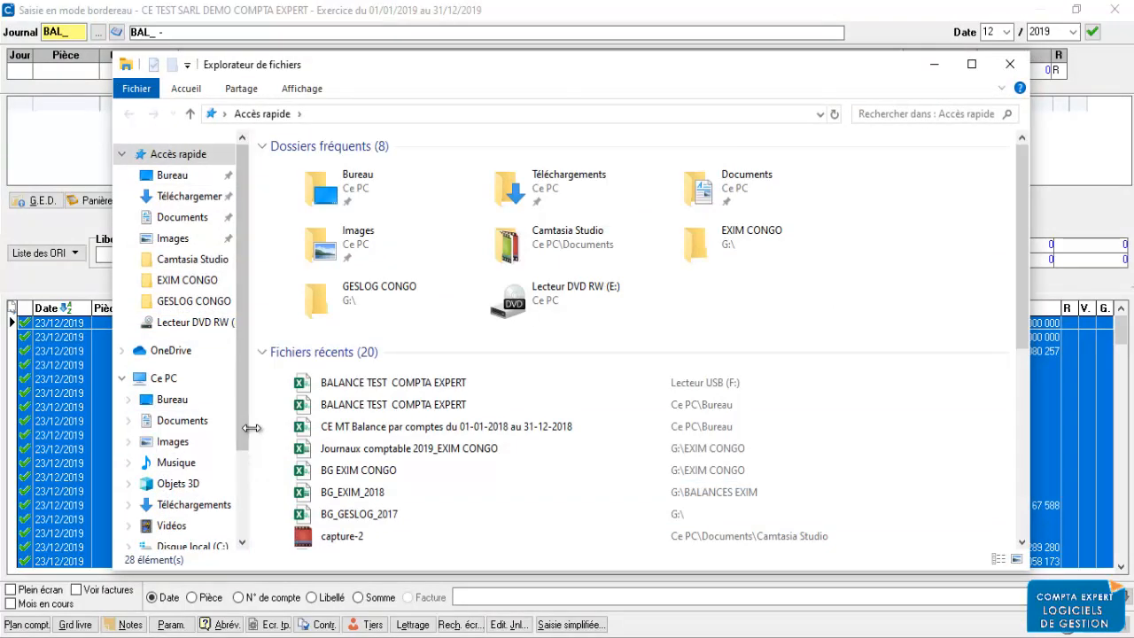
left_click_drag(247, 413, 249, 496)
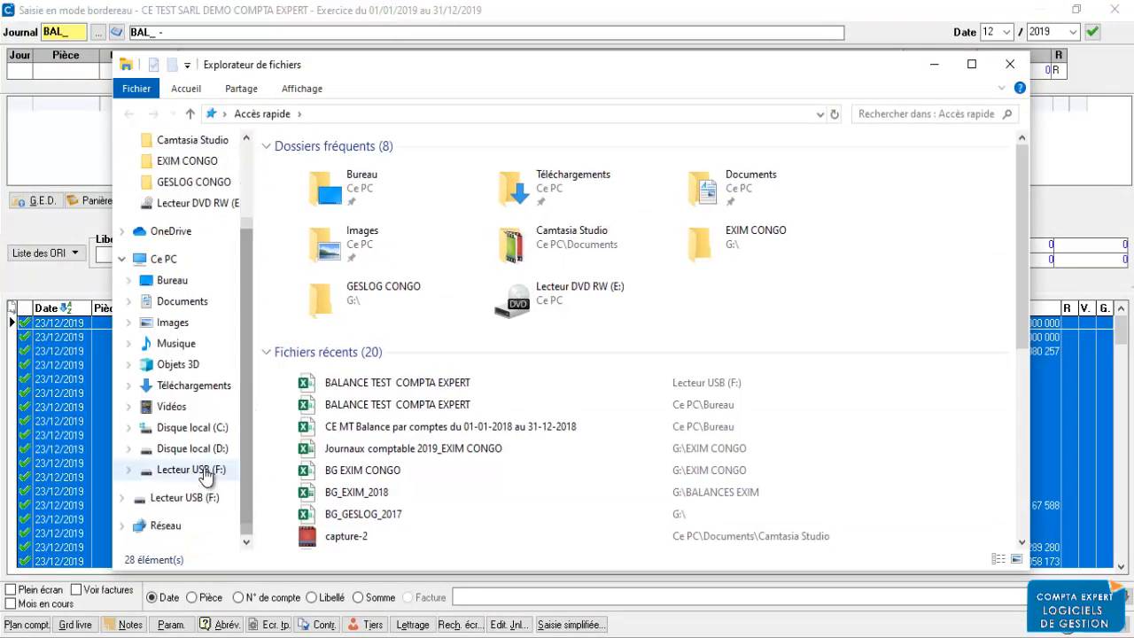
left_click(203, 472)
scroll(444, 428, "down", 7)
scroll(444, 428, "down", 2)
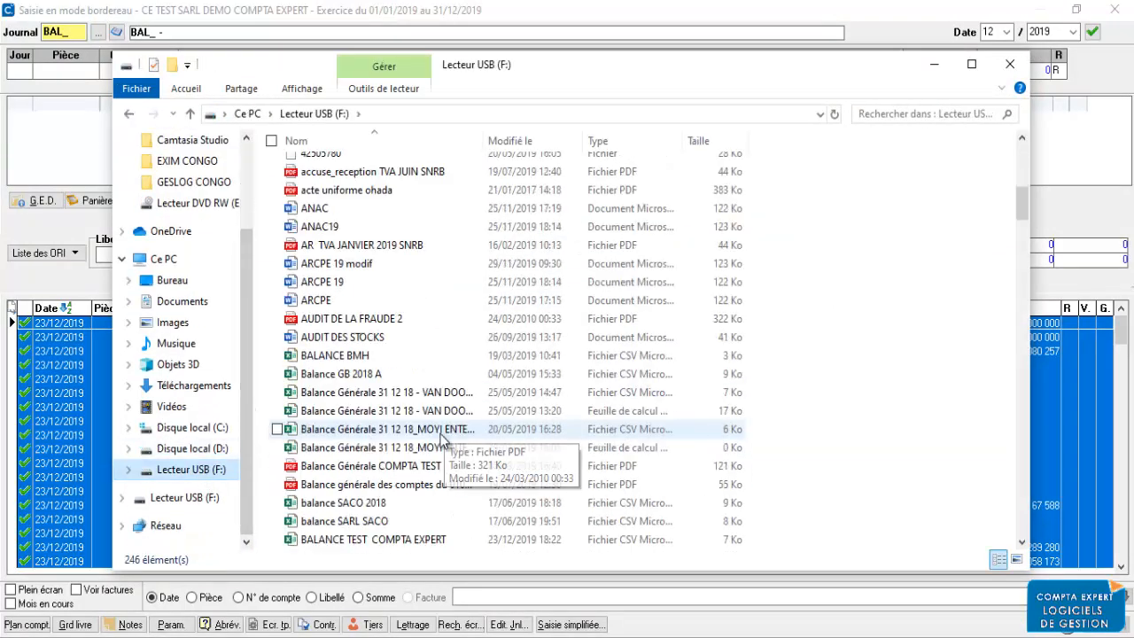
left_click(398, 468)
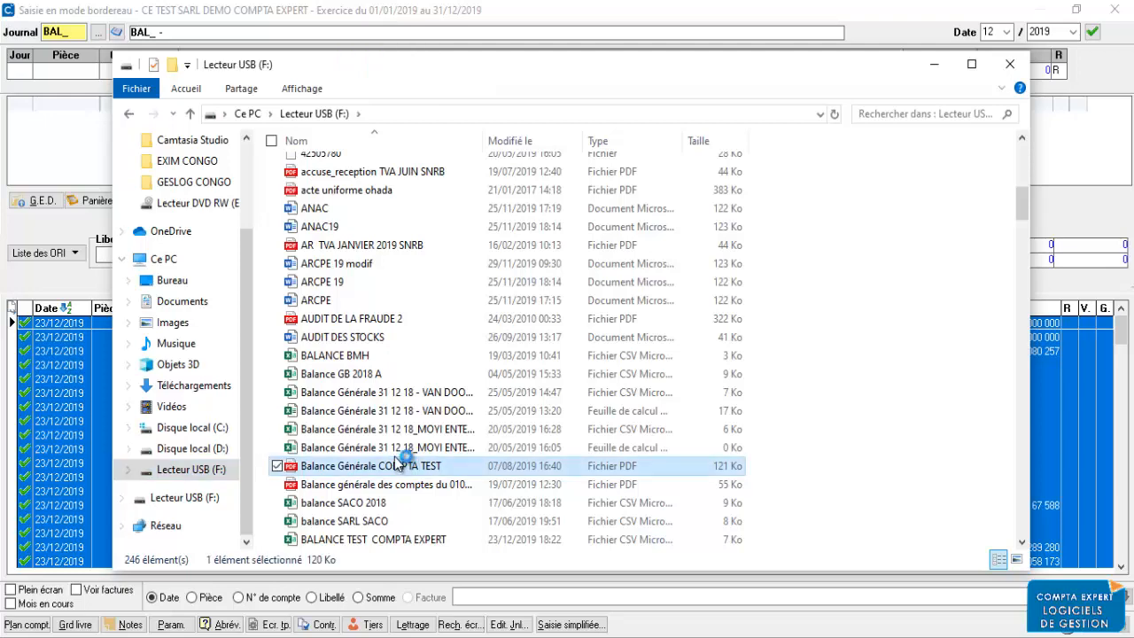
double_click(398, 468)
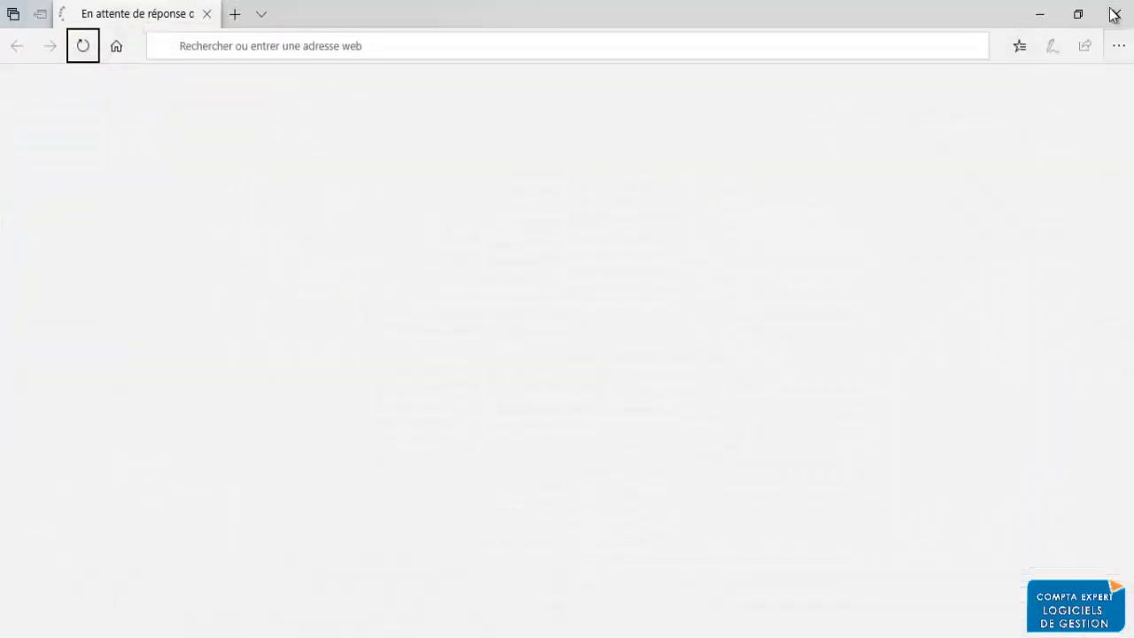
left_click(1118, 13)
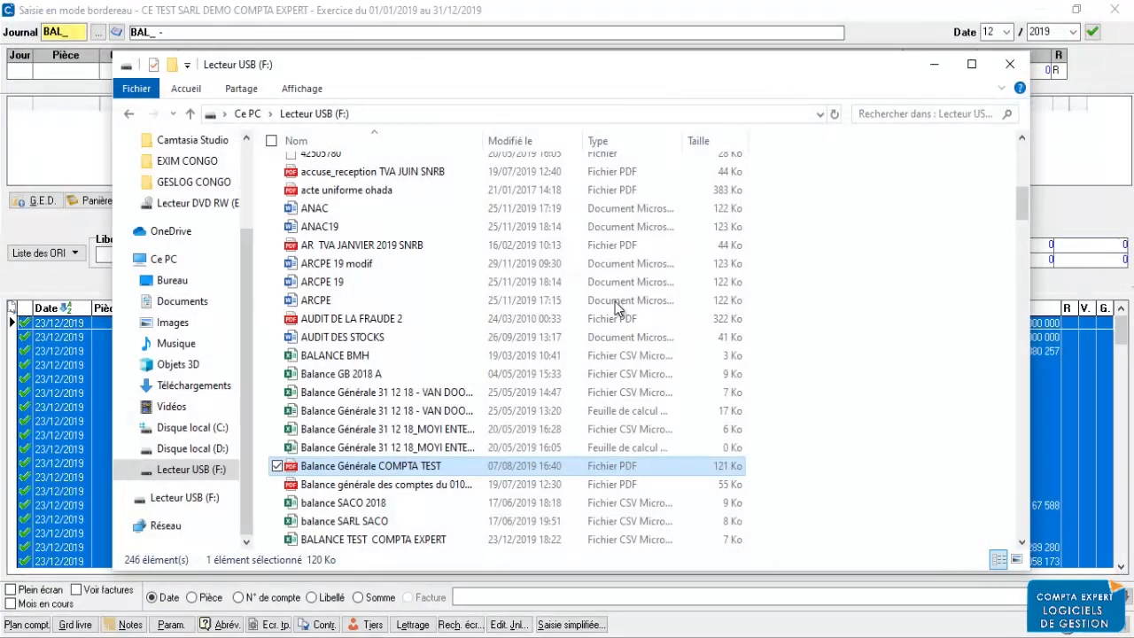
Open the BALANCE TEST COMPTA EXPERT file and compare its CAPITAL and RESERVES LEGALES credit amounts for year N with the imported journal lines.
double_click(380, 540)
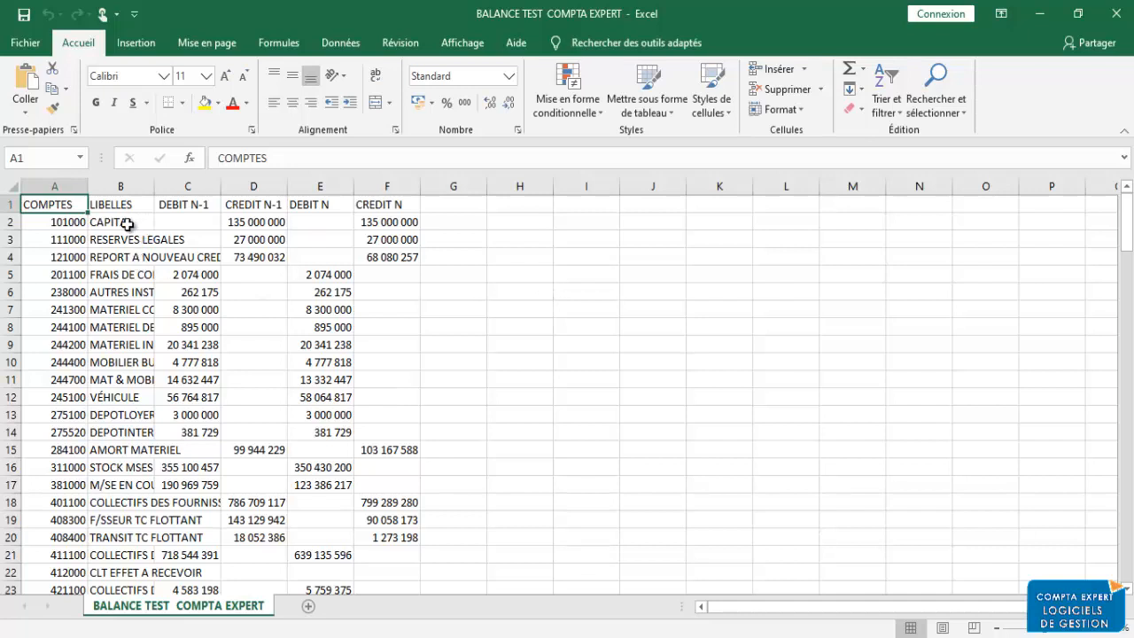
left_click(99, 231)
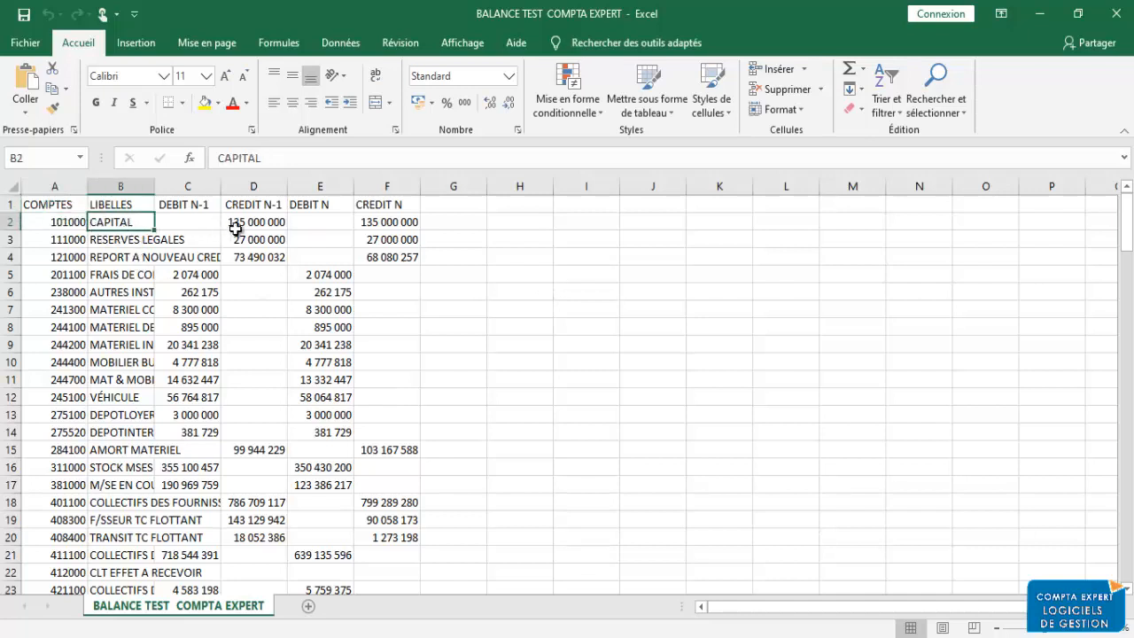
left_click(385, 229)
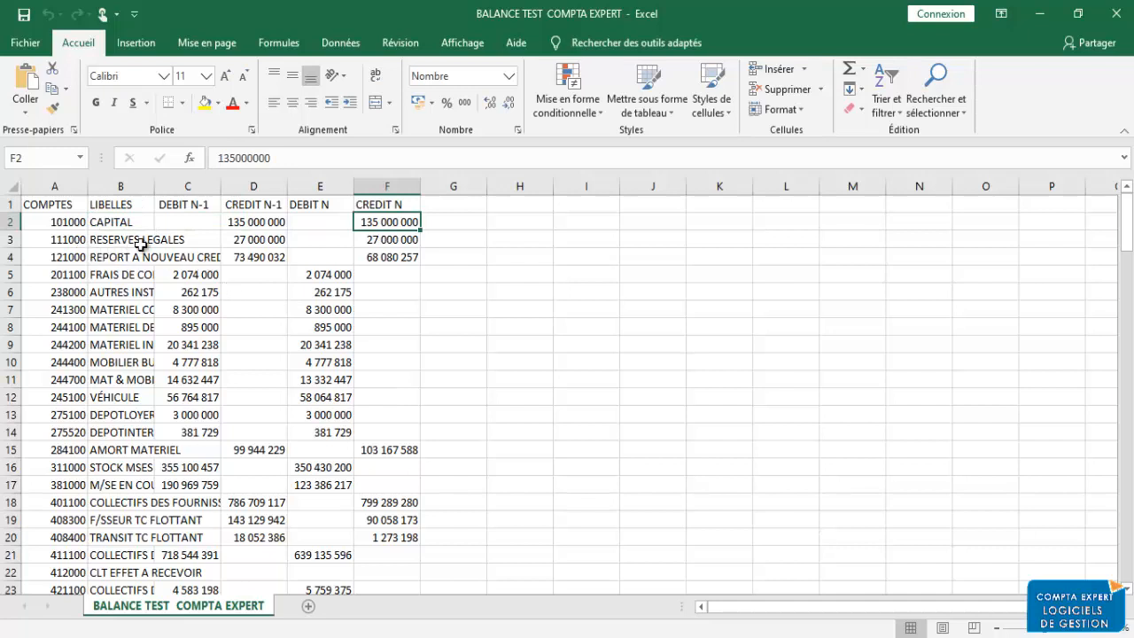
left_click(395, 241)
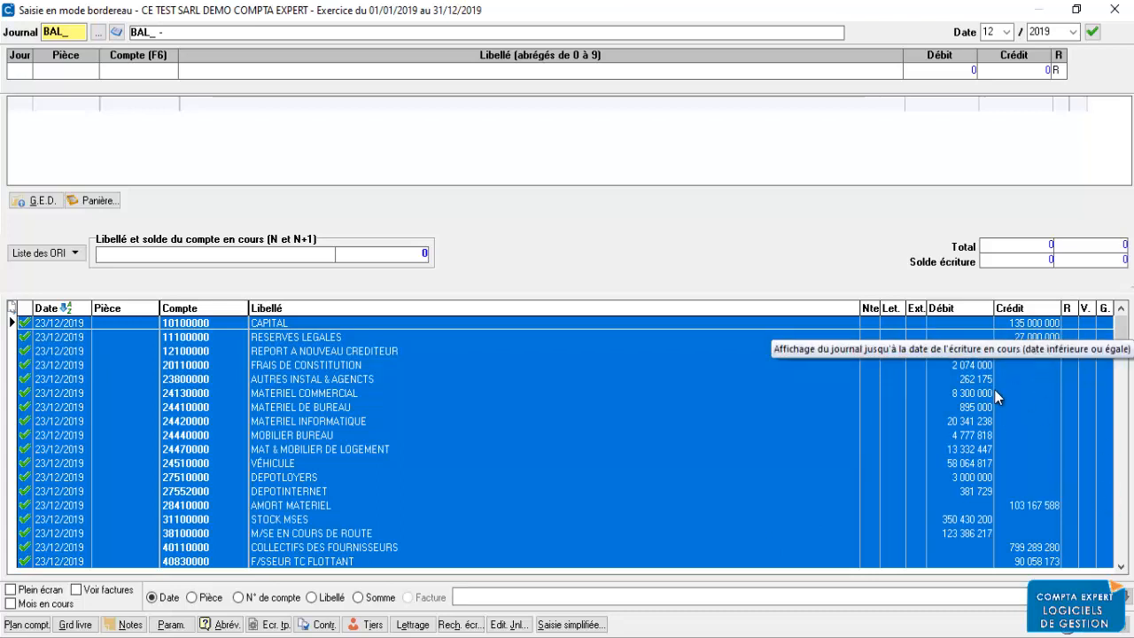
left_click(1038, 338)
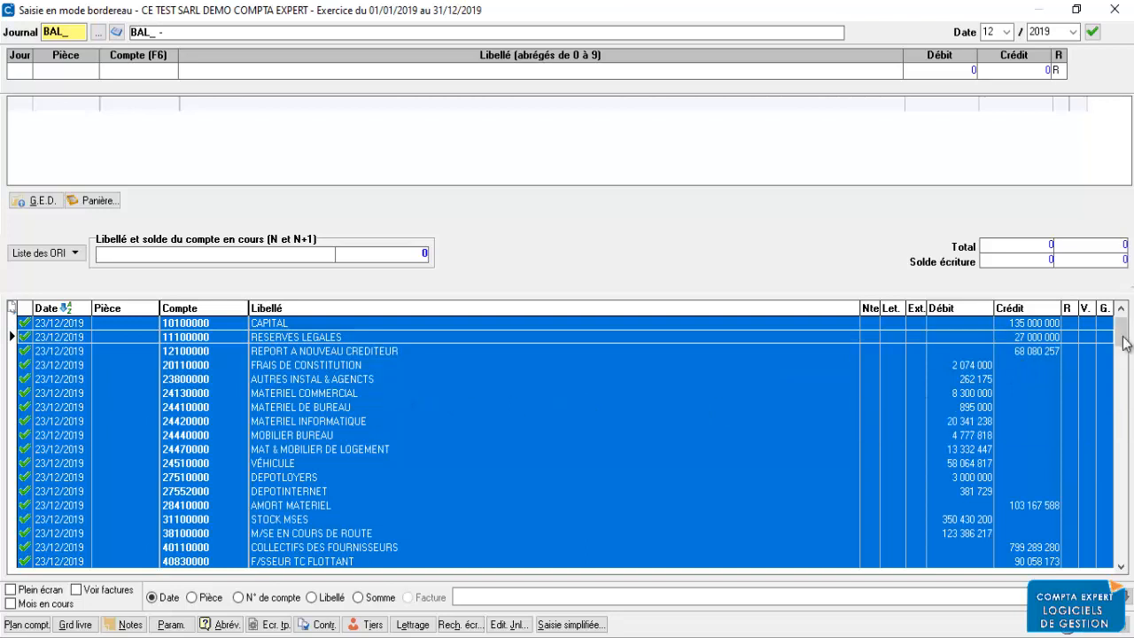
mouse_move(1125, 344)
left_mouse_down()
mouse_move(1129, 553)
mouse_move(1121, 328)
left_mouse_up()
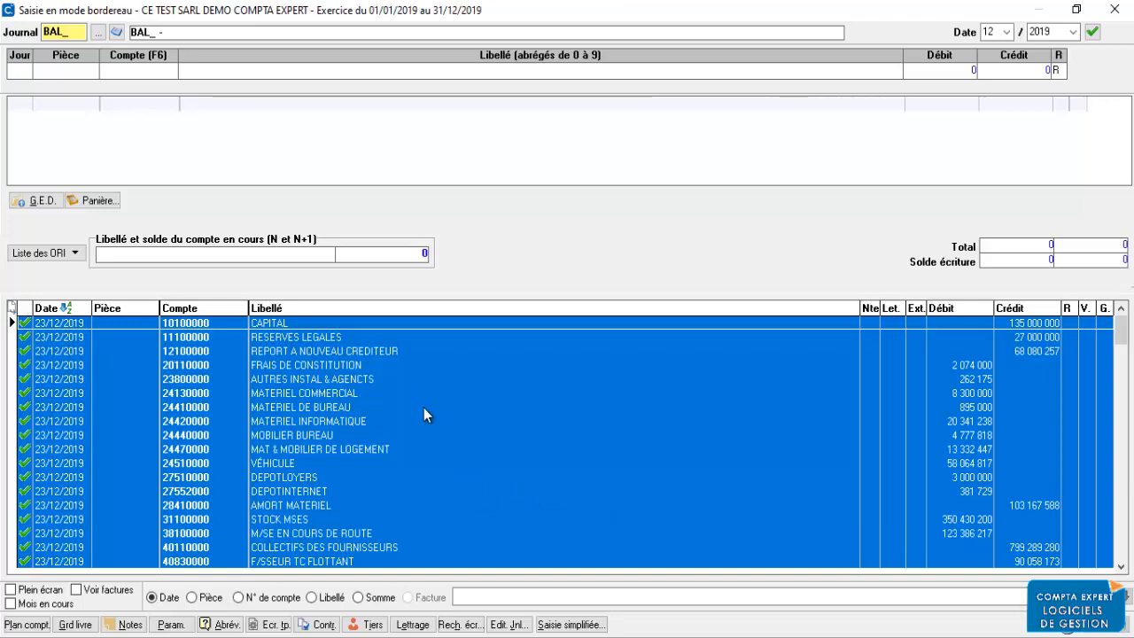
Close the journal entry window and open the plaquette generation from the declarations functions.
key("Escape")
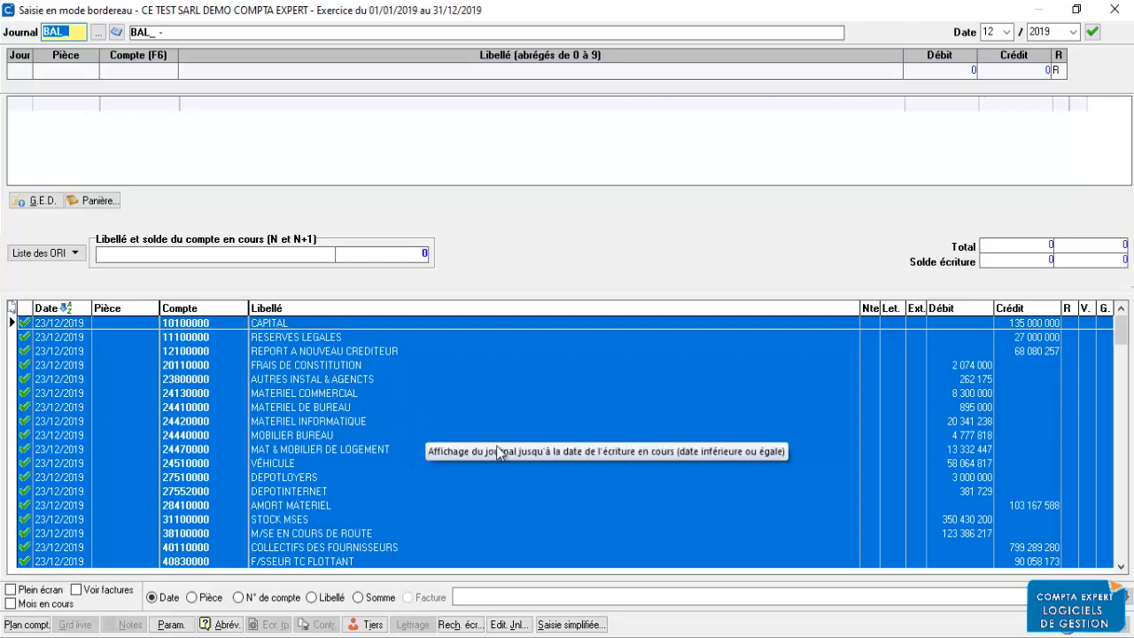
left_click(1115, 9)
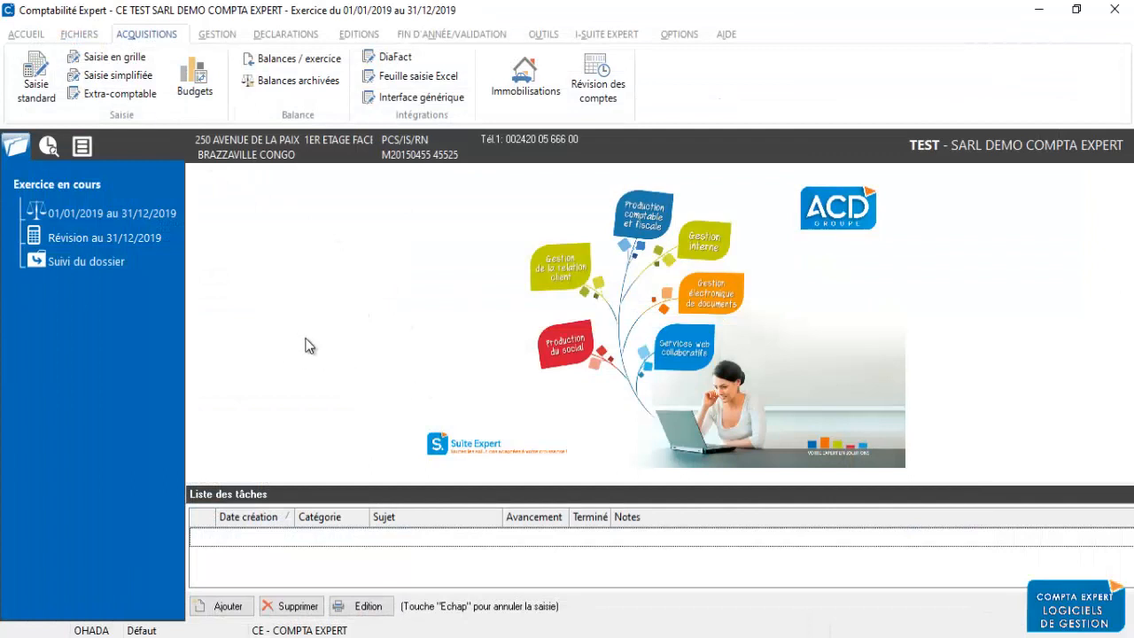
left_click(536, 35)
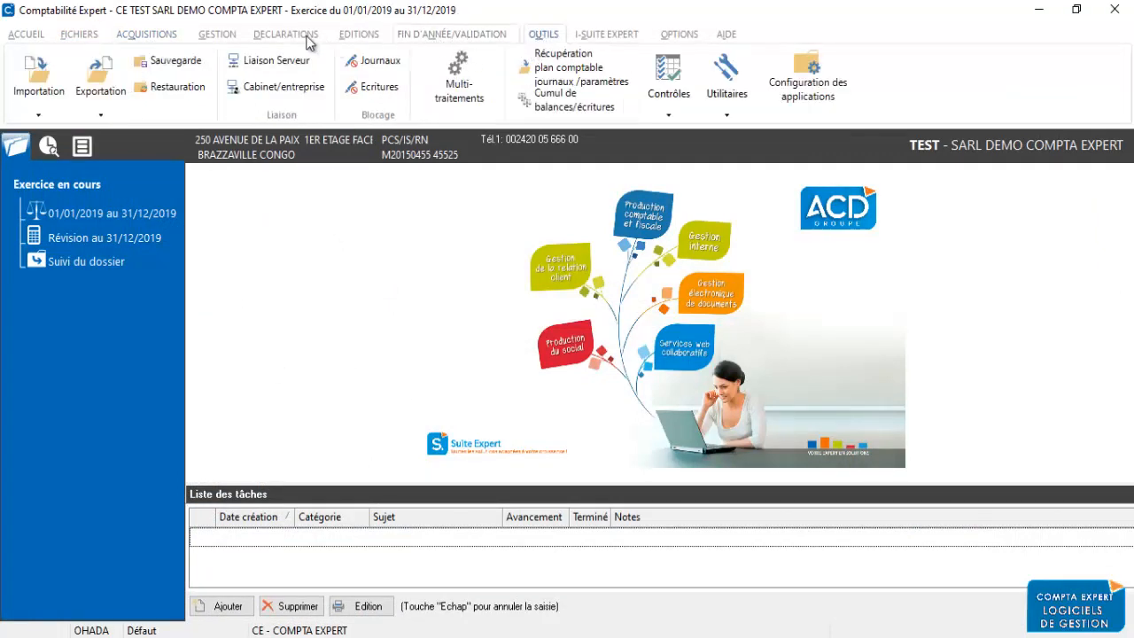
left_click(263, 36)
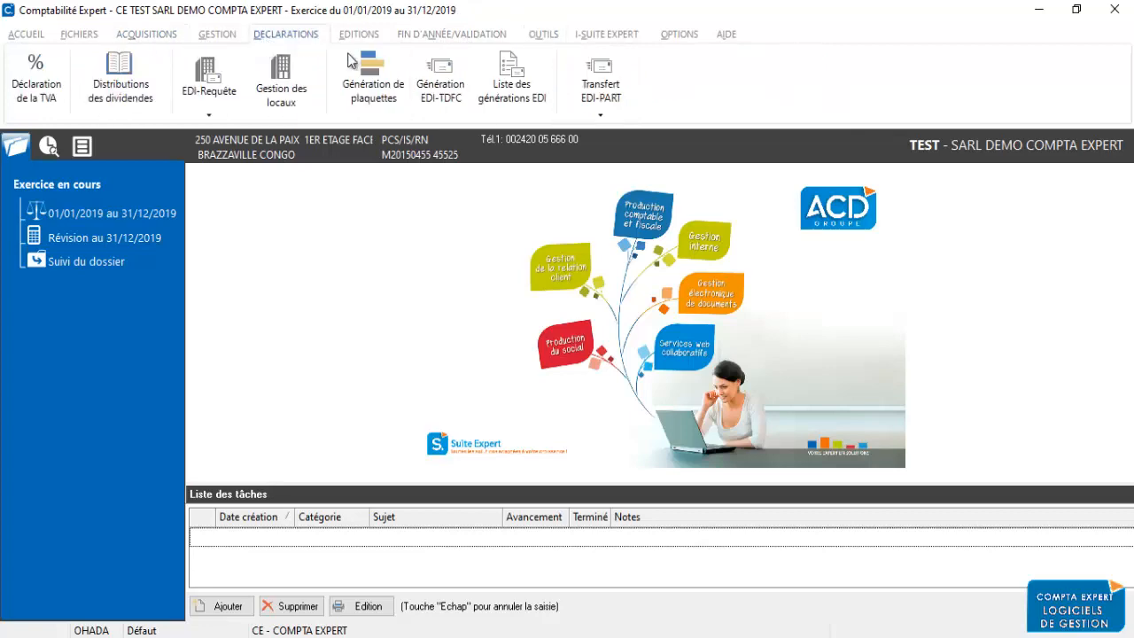
left_click(374, 91)
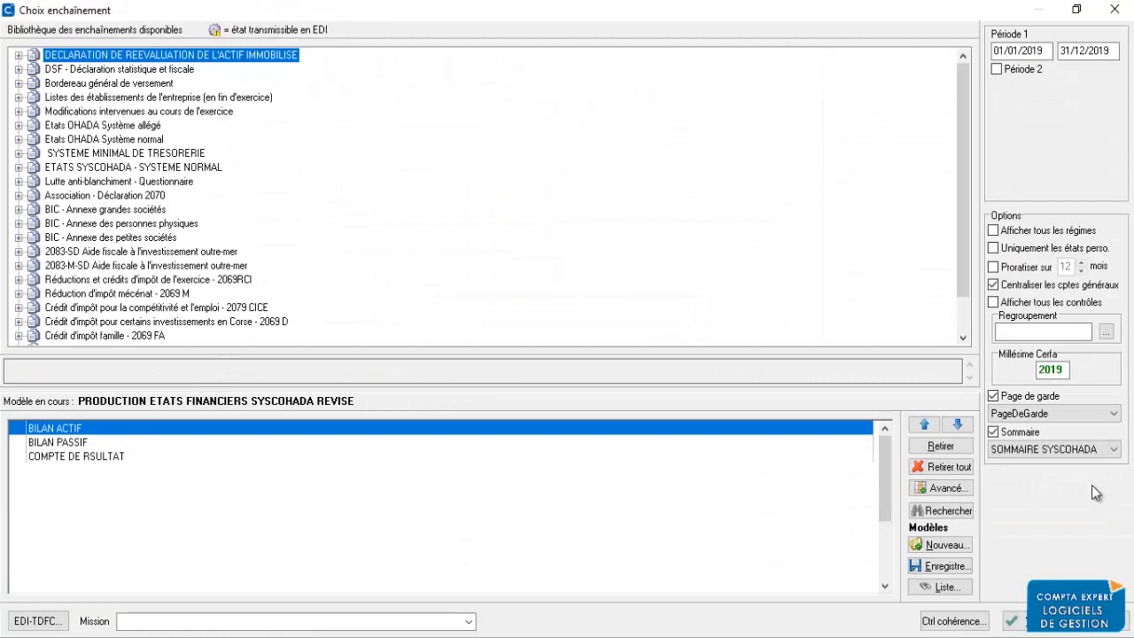
Restrict the library to custom statements only and remove all statements from the current model.
left_click(950, 467)
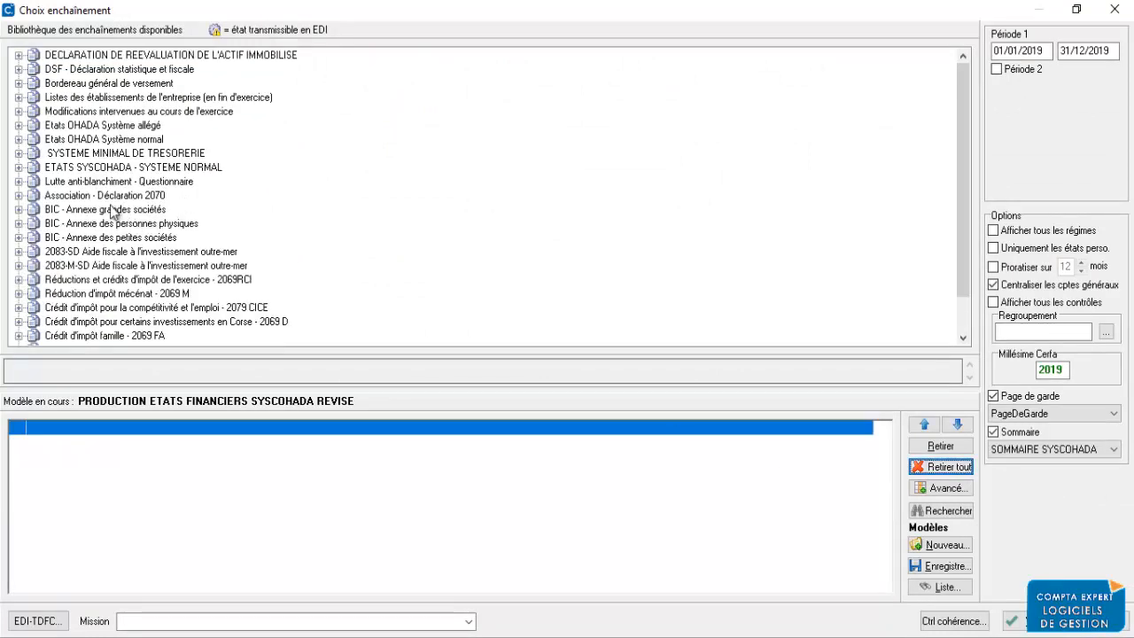
left_click(996, 248)
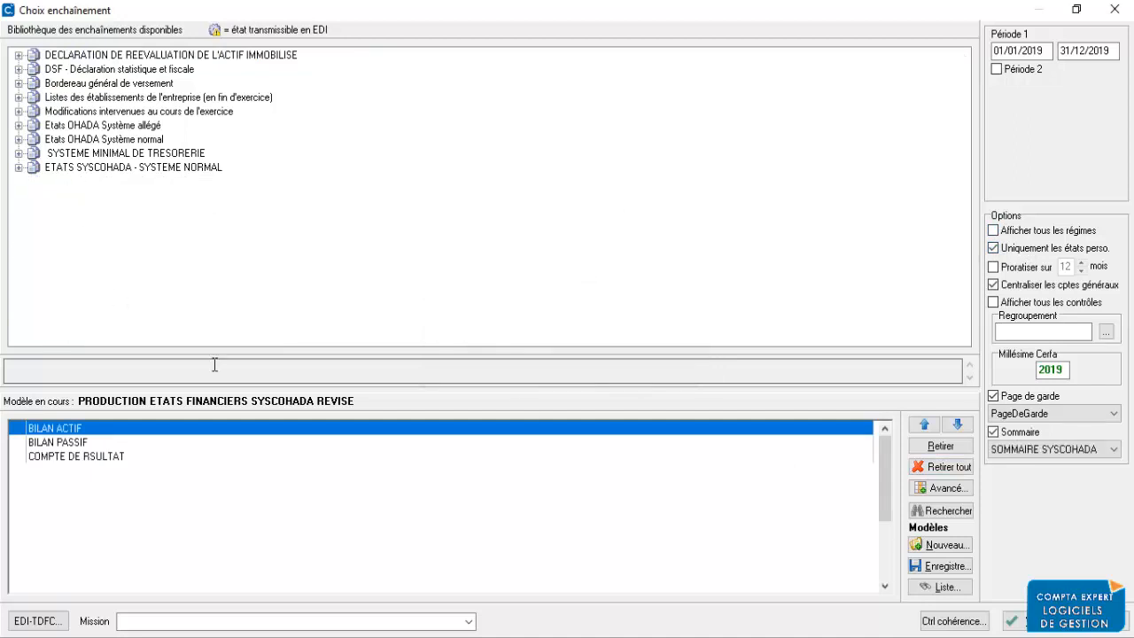
left_click(944, 467)
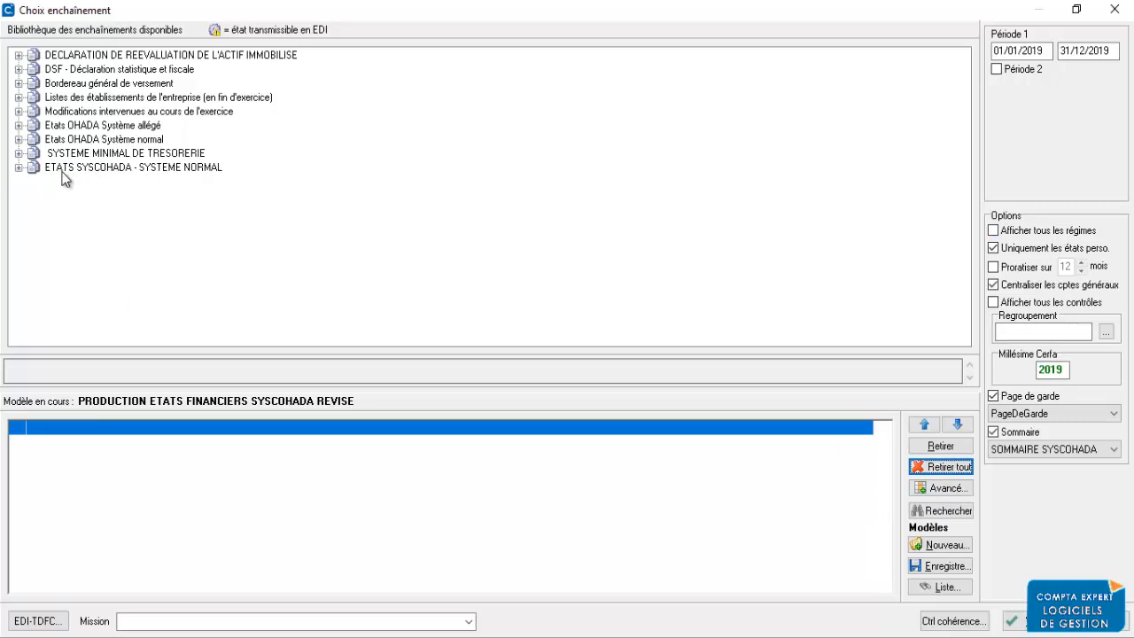
Expand the ETATS SYSCOHADA - SYSTEME NORMAL group and add all its statements to the current model.
left_click(19, 168)
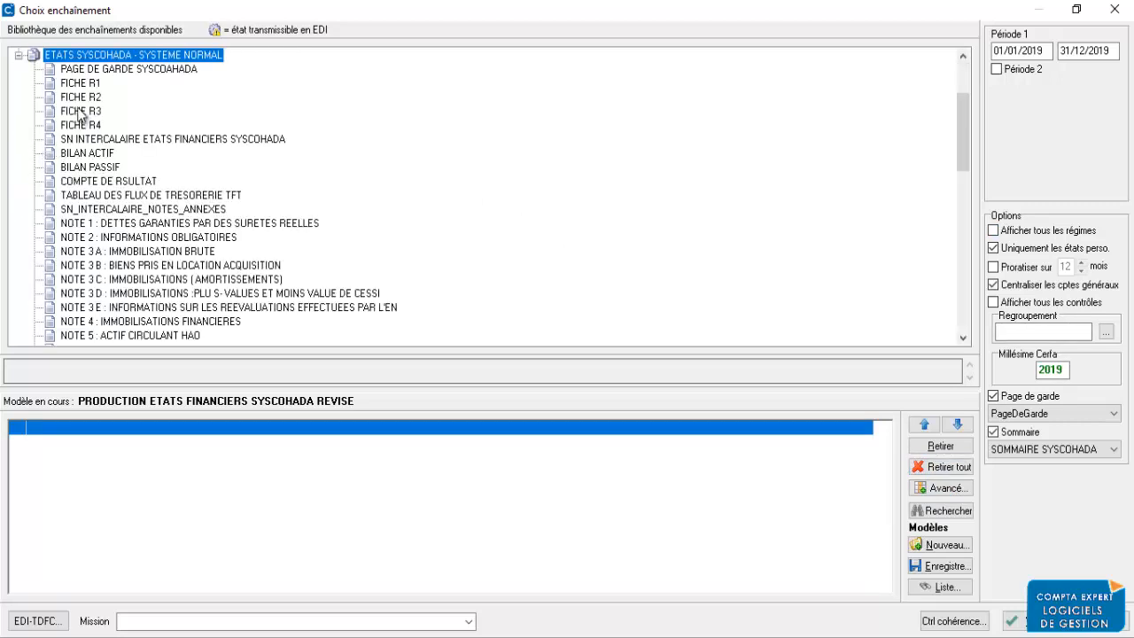
double_click(38, 56)
double_click(105, 166)
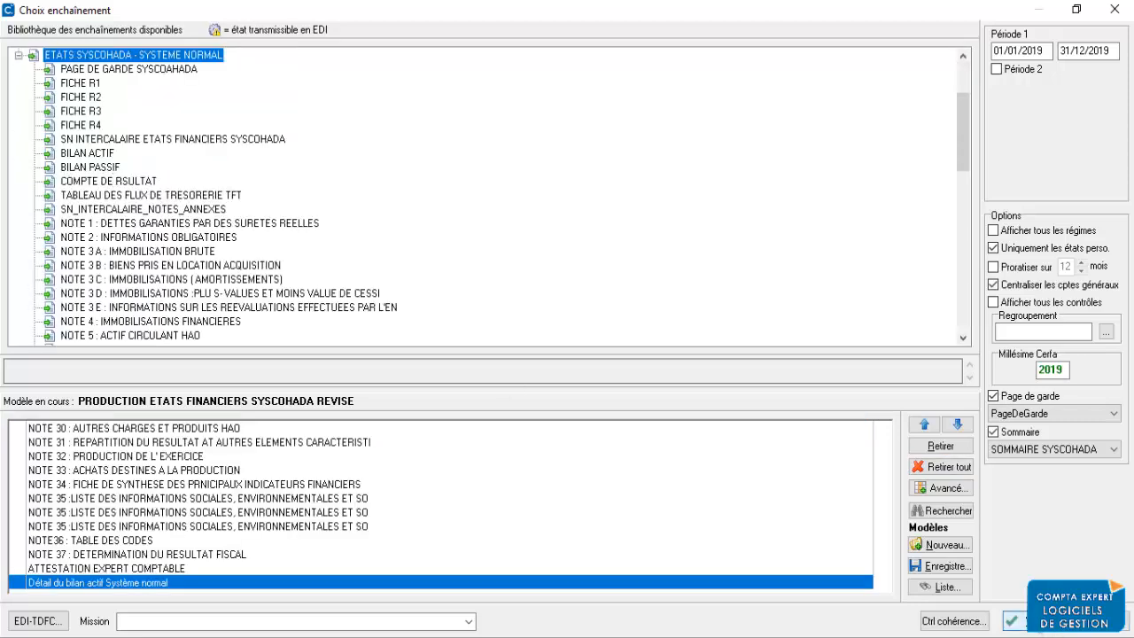
Include Période 2 from 01/01/2018 to 31/12/2018 and generate the plaquette preview, continuing past the control anomaly.
left_click(1019, 621)
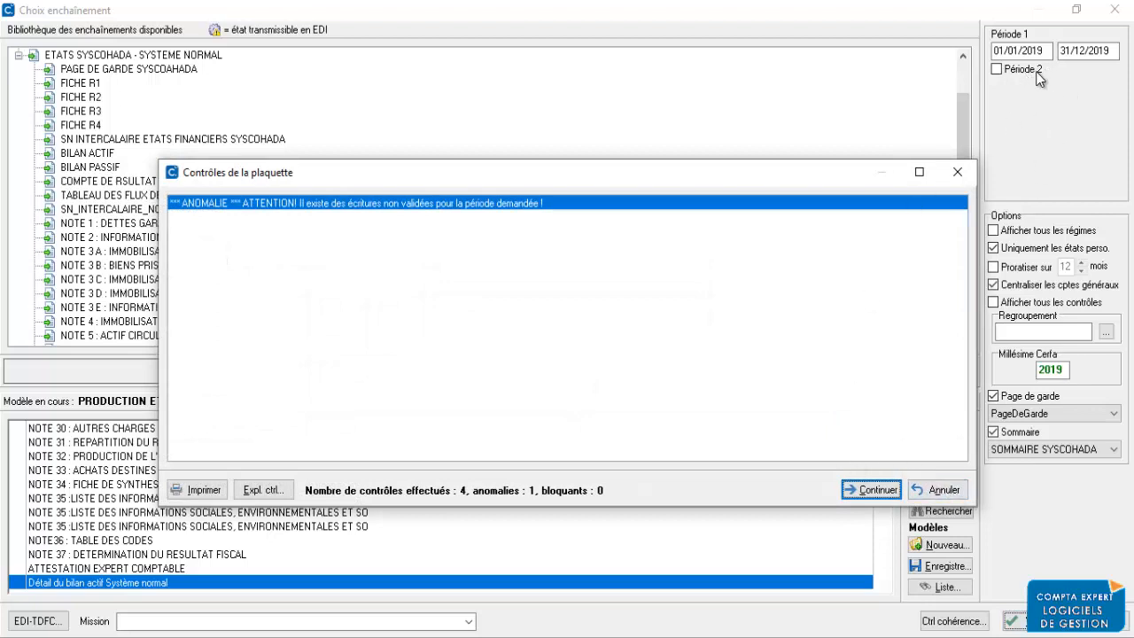
left_click(939, 493)
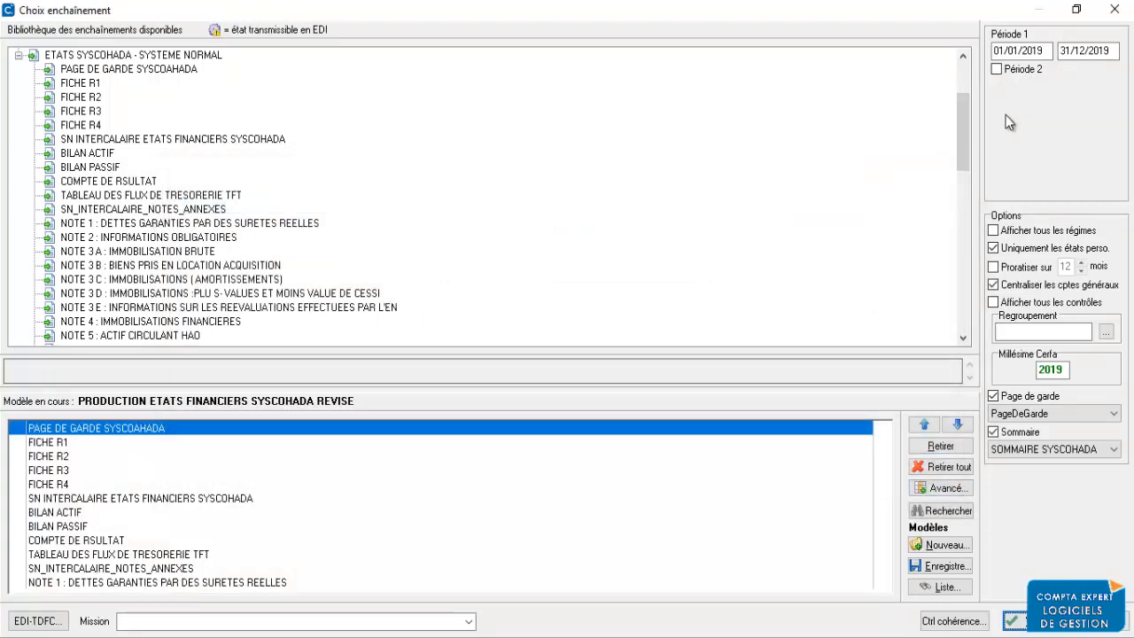
left_click(1002, 69)
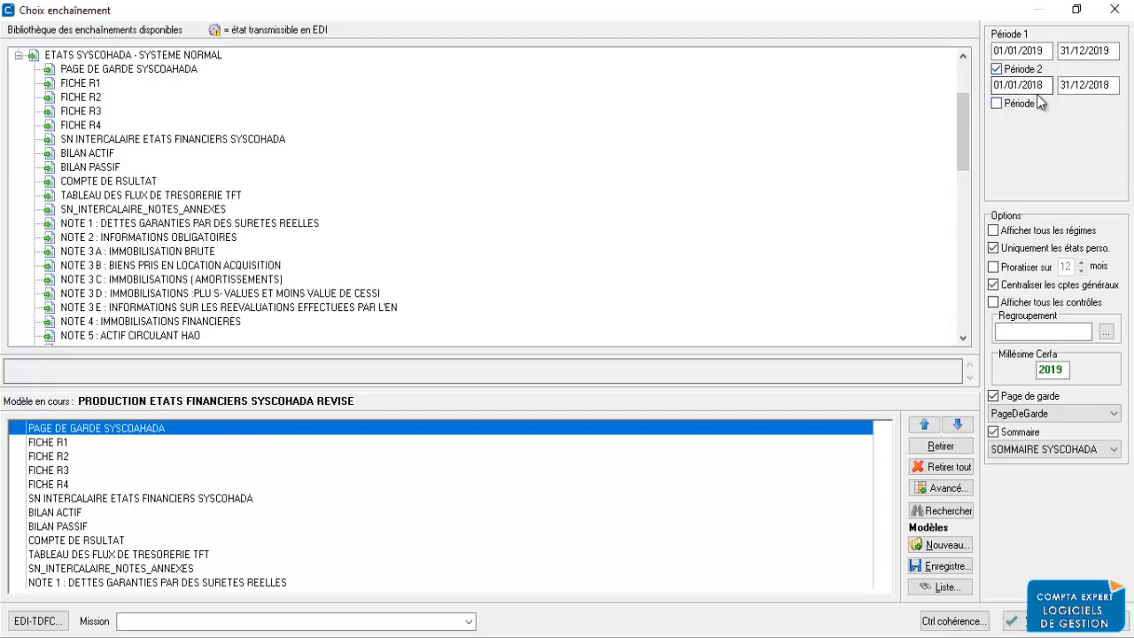
left_click(1046, 89)
left_click(1041, 53)
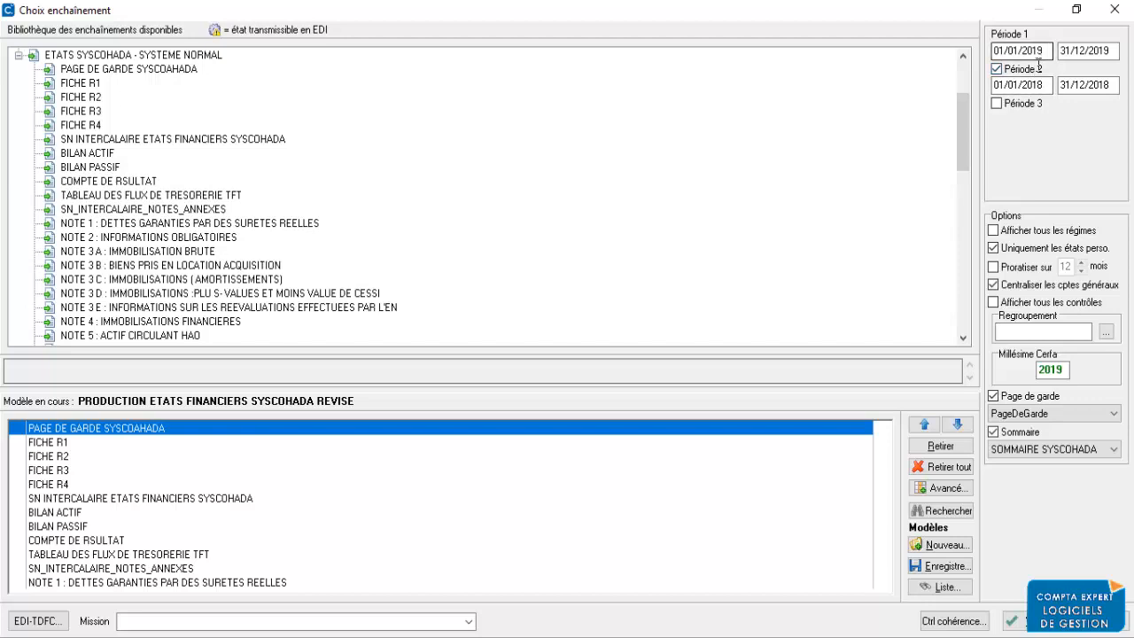
left_click(1014, 620)
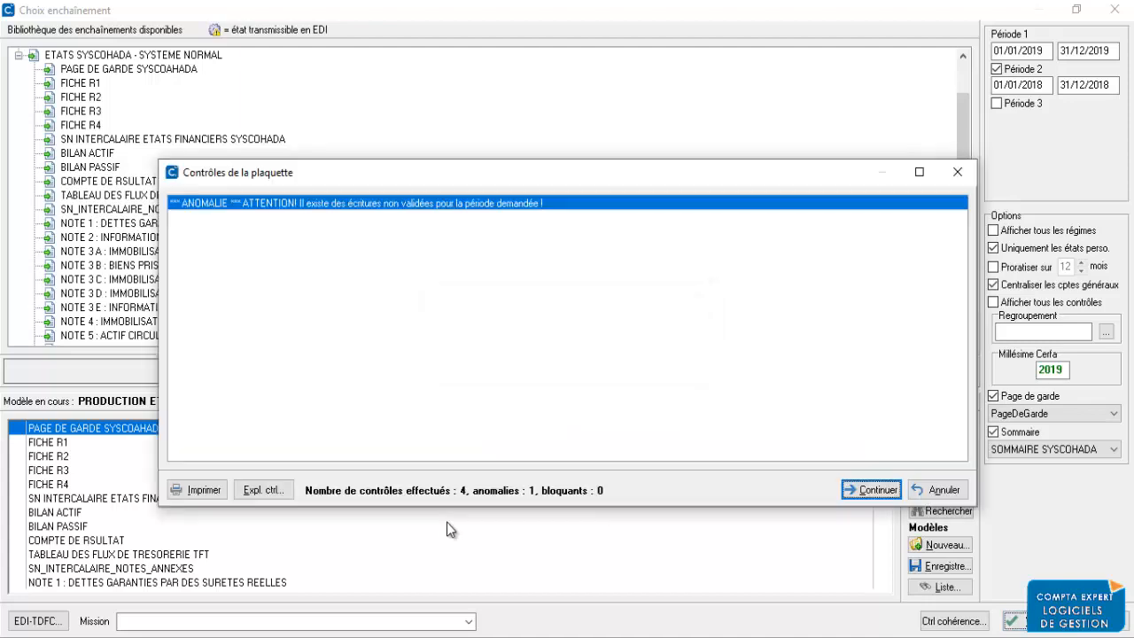
left_click(877, 489)
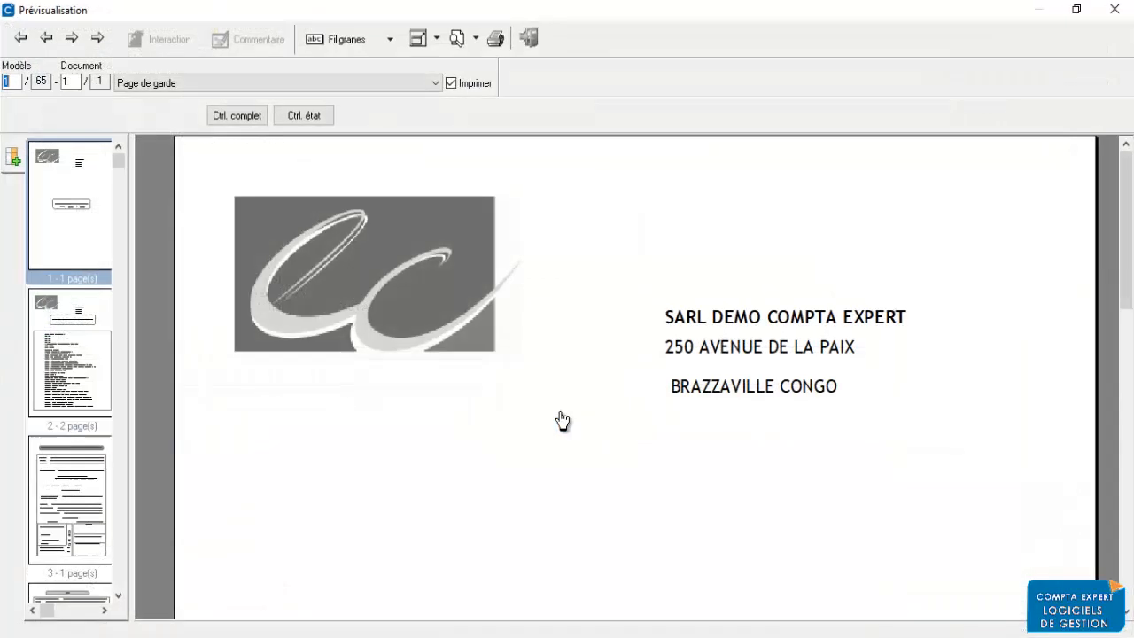
Examine the identification sheets FICHE R1, FICHE R2 and FICHE R3 in the plaquette preview.
left_click(119, 596)
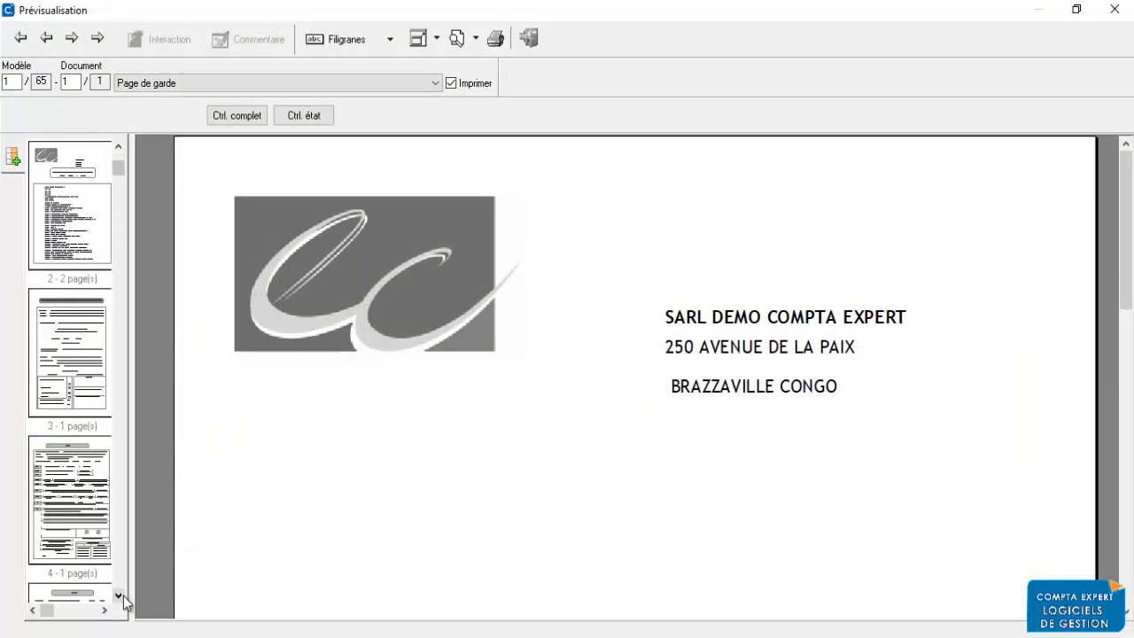
left_click(119, 595)
left_click(119, 596)
left_click(87, 229)
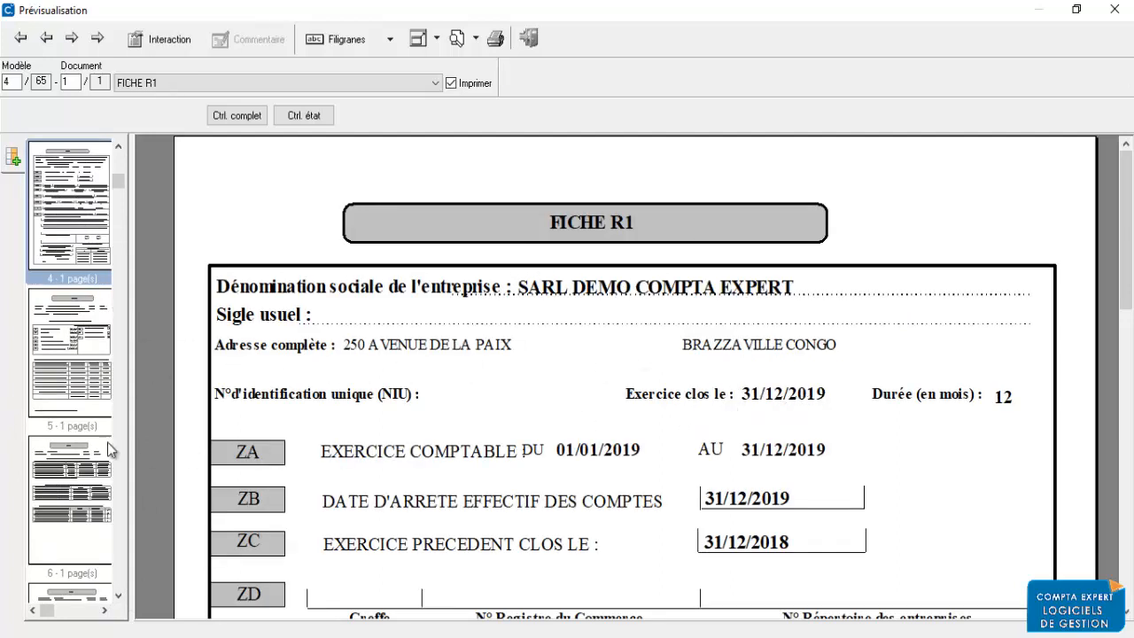
left_click(74, 379)
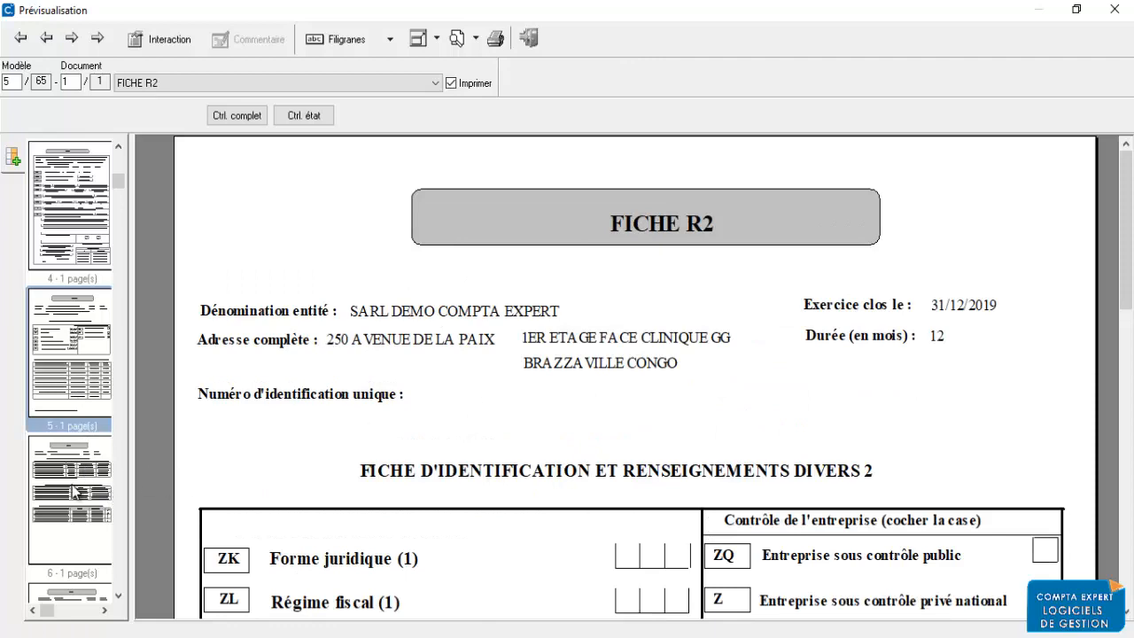
left_click(118, 596)
left_click(118, 597)
left_click(119, 596)
left_click(118, 596)
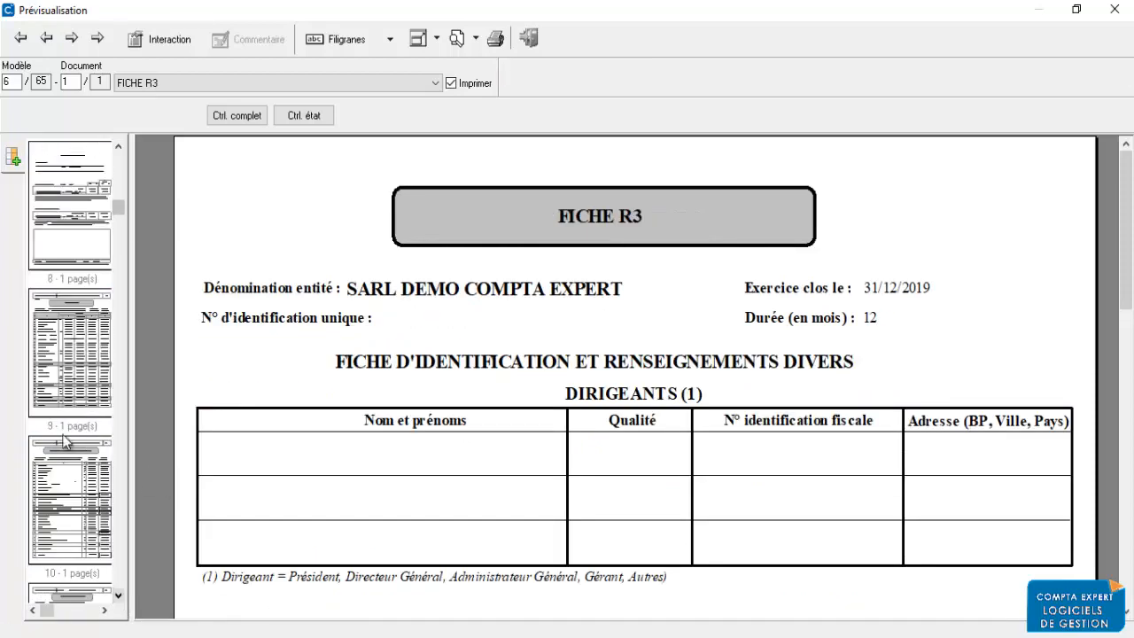
Examine the BILAN ACTIF and BILAN PASSIF pages with their 2019 and 2018 columns.
left_click(65, 351)
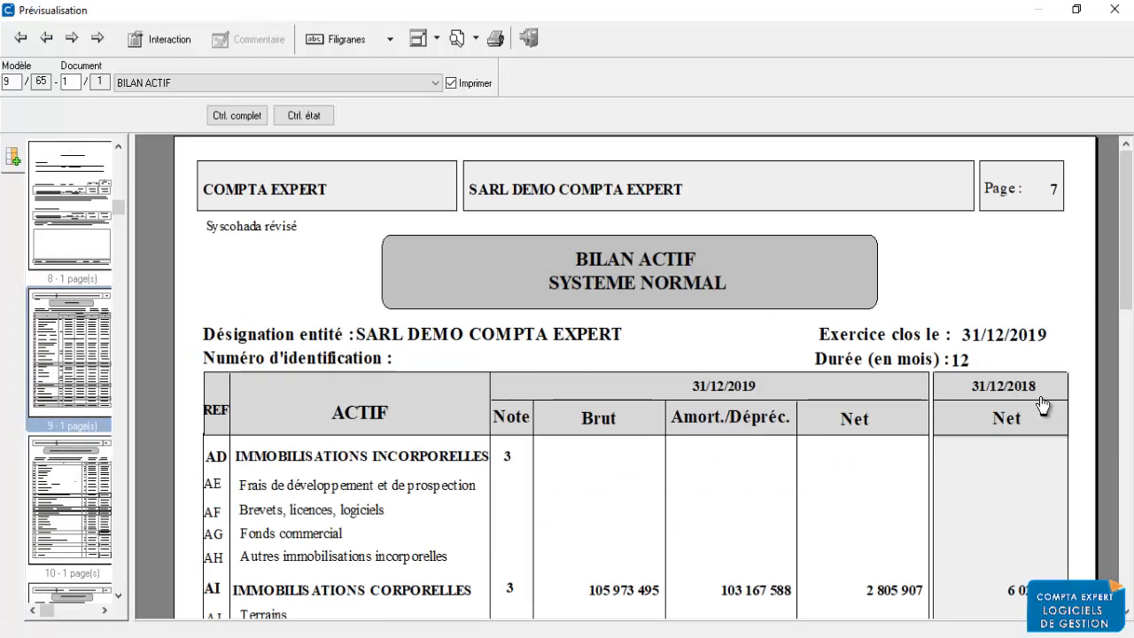
left_click_drag(1130, 278, 1131, 355)
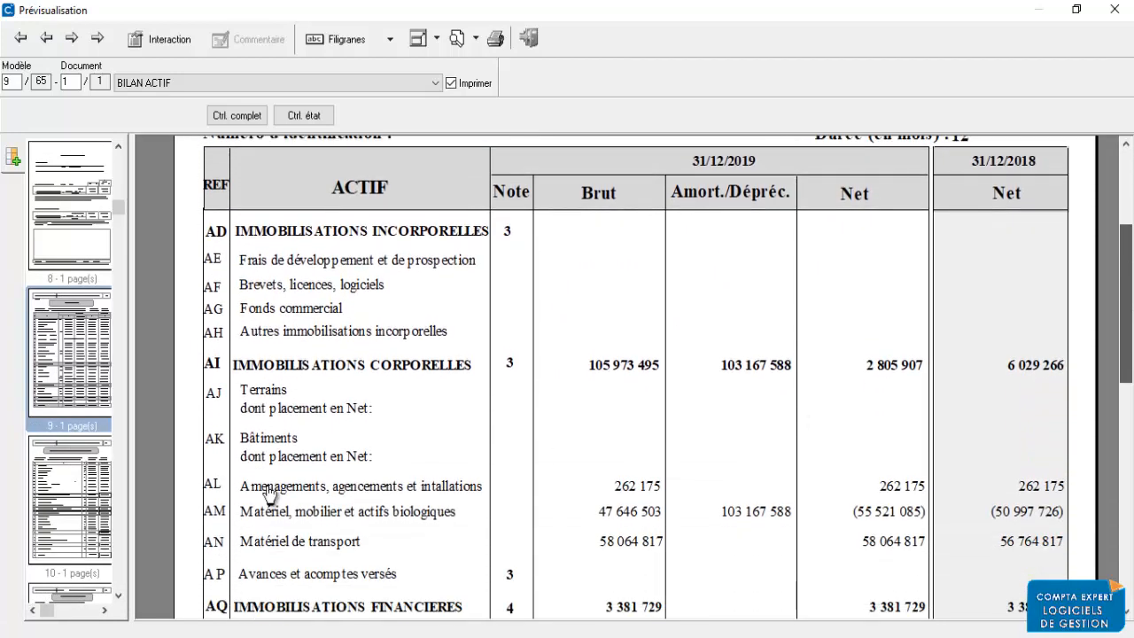
left_click(90, 492)
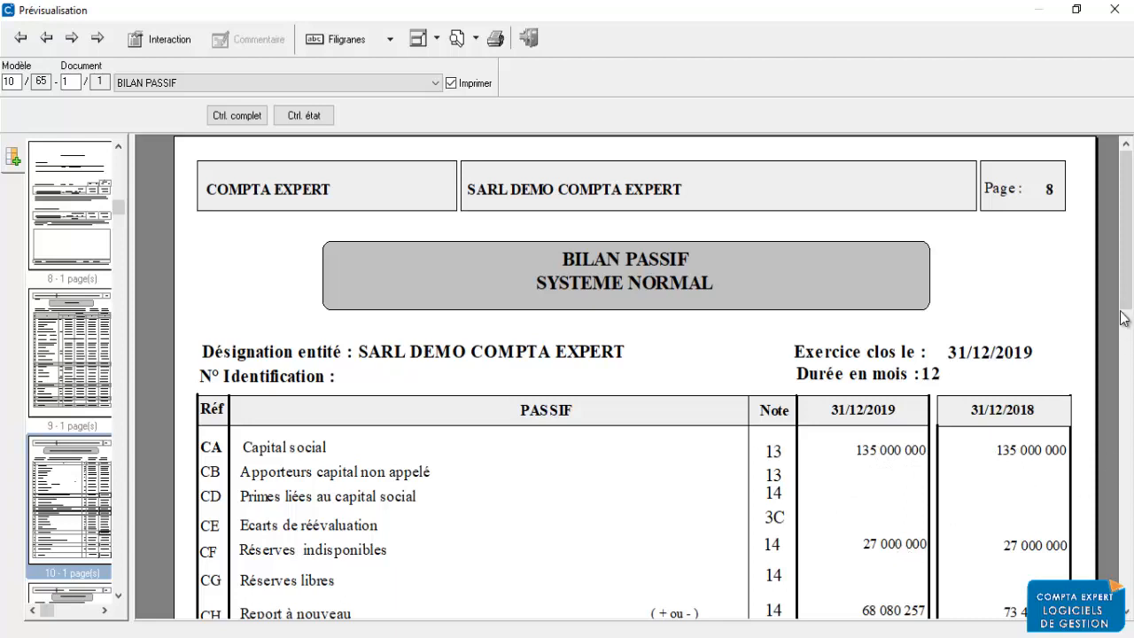
Examine the rest of BILAN PASSIF, the COMPTE DE RESULTAT down to its net result, and the TABLEAU DES FLUX DE TRESORERIE.
left_click_drag(1124, 311, 1123, 363)
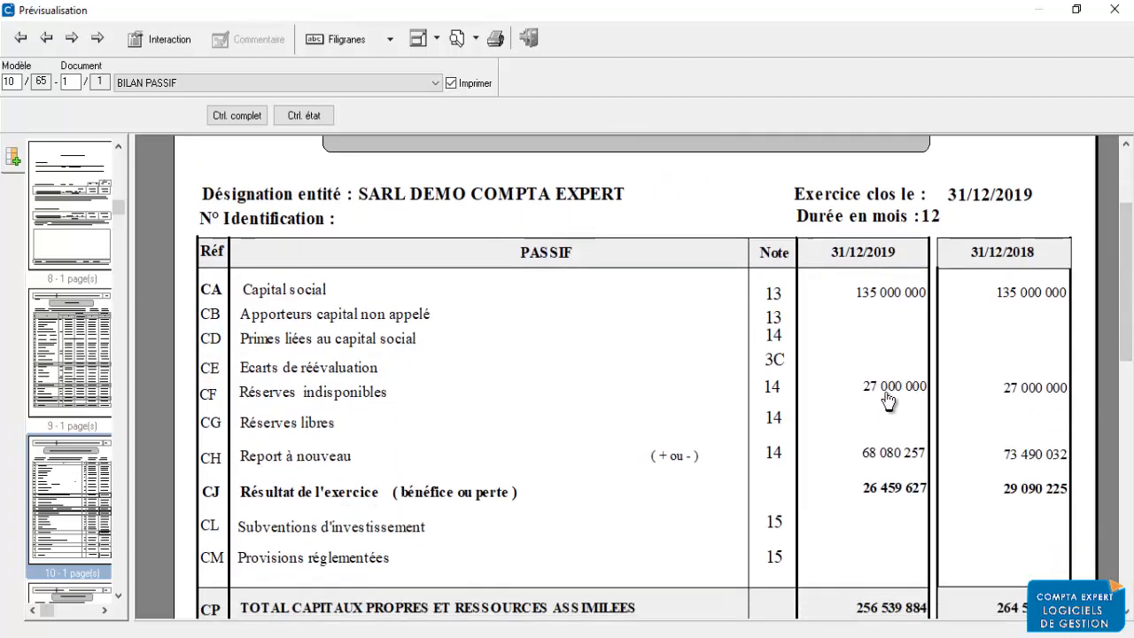
left_click_drag(1126, 319, 1117, 357)
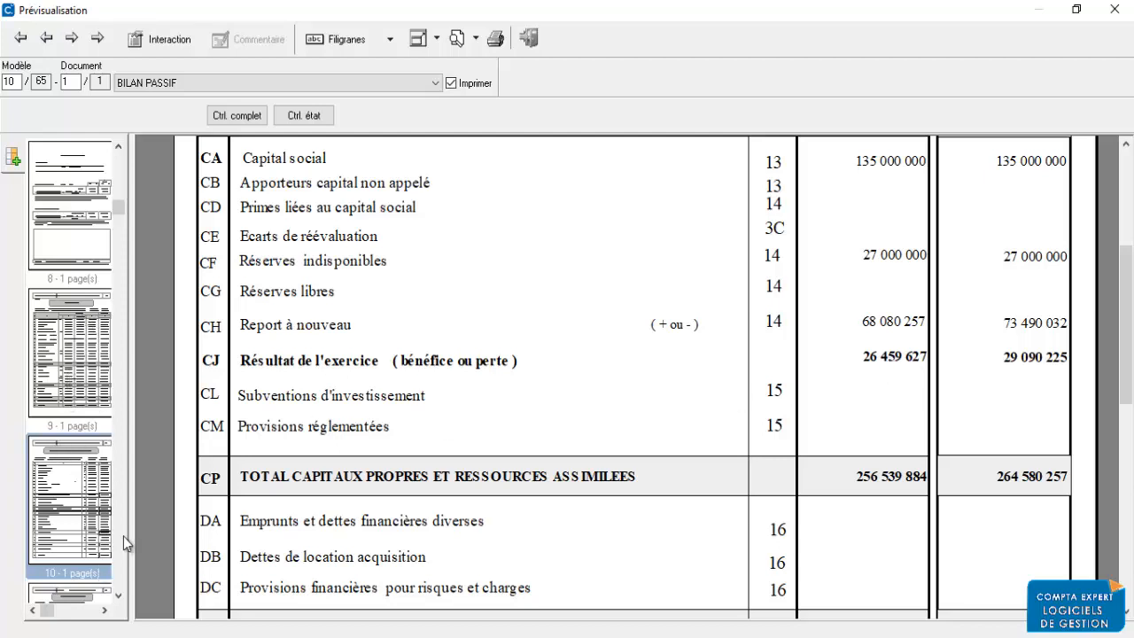
left_click(120, 595)
left_click(81, 489)
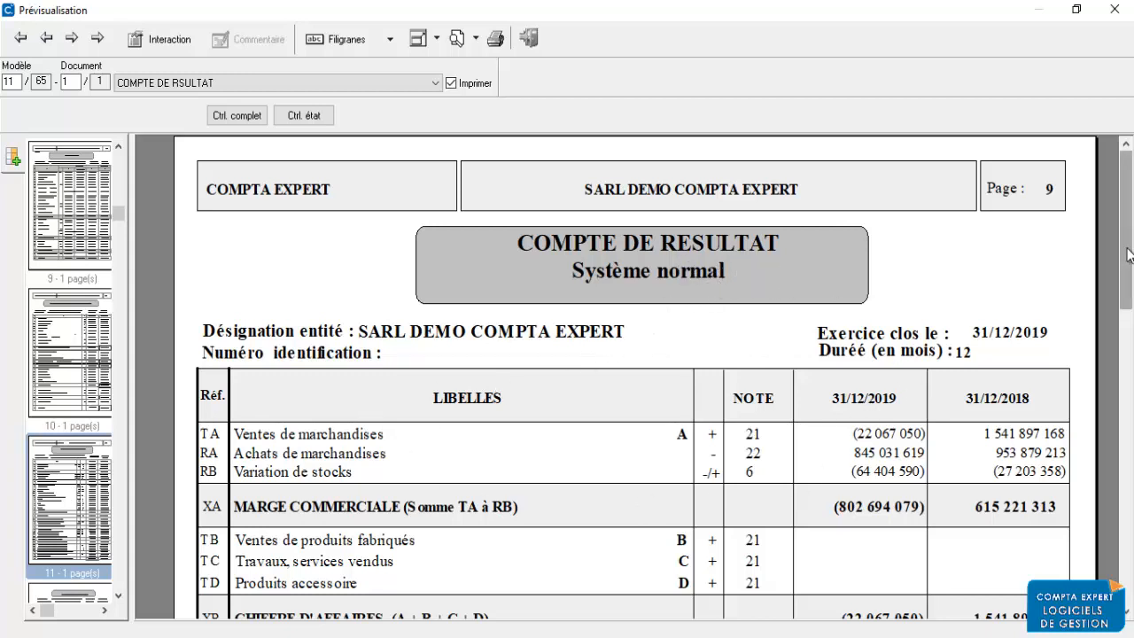
left_click_drag(1130, 263, 1130, 576)
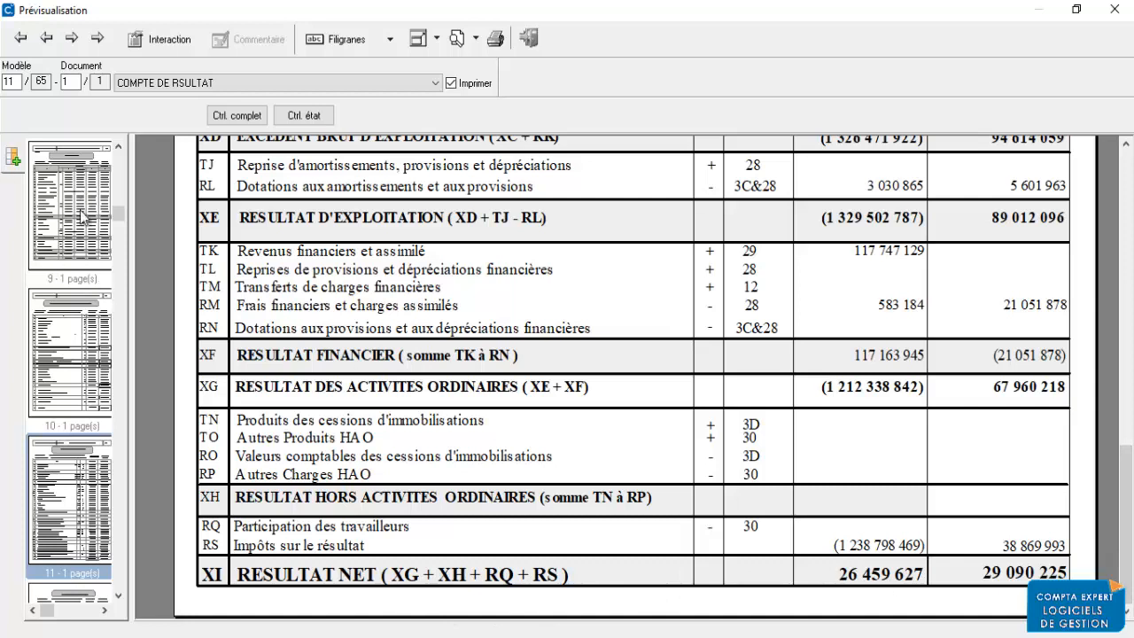
left_click(117, 596)
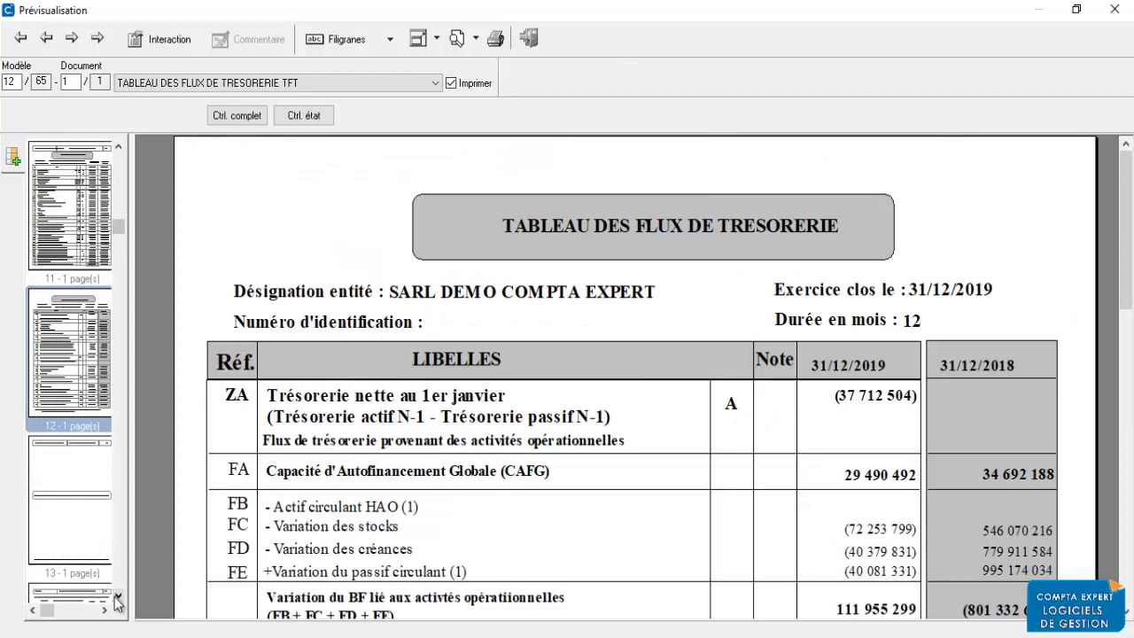
Examine NOTE 4 on financial fixed assets, NOTE 7 on clients and NOTE 6 on stocks in the plaquette preview.
left_click(117, 597)
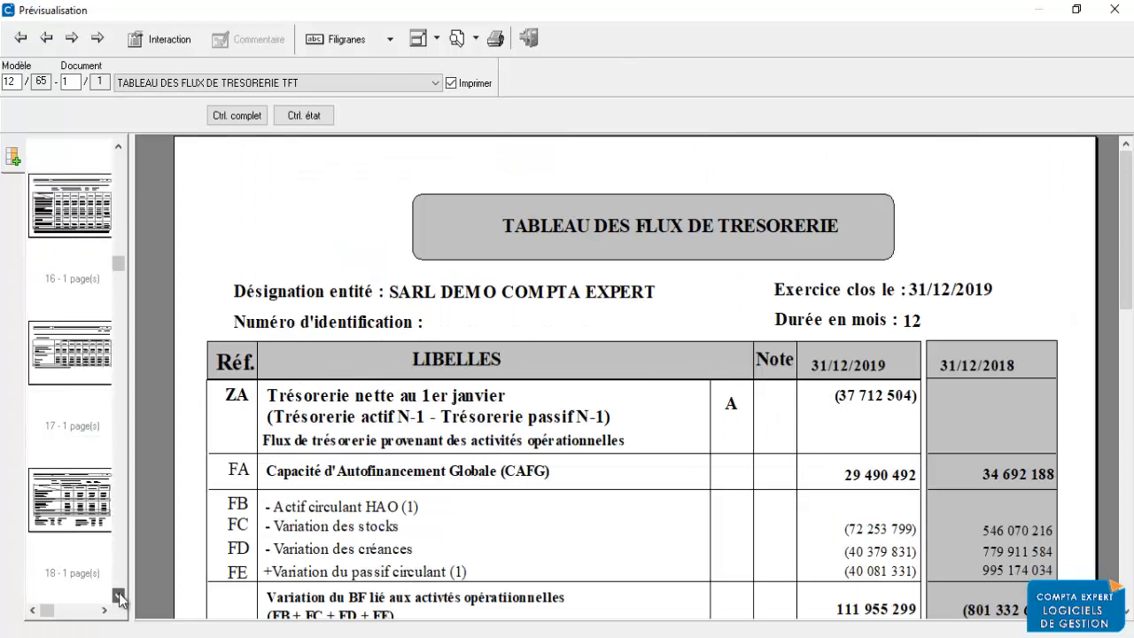
left_click(85, 496)
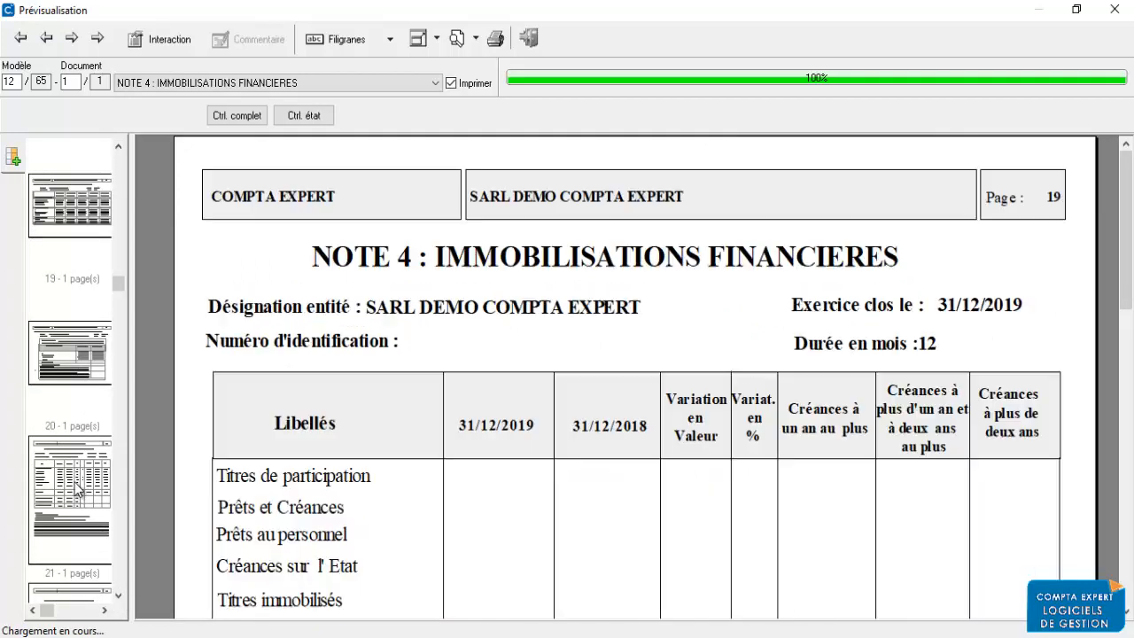
left_click(117, 596)
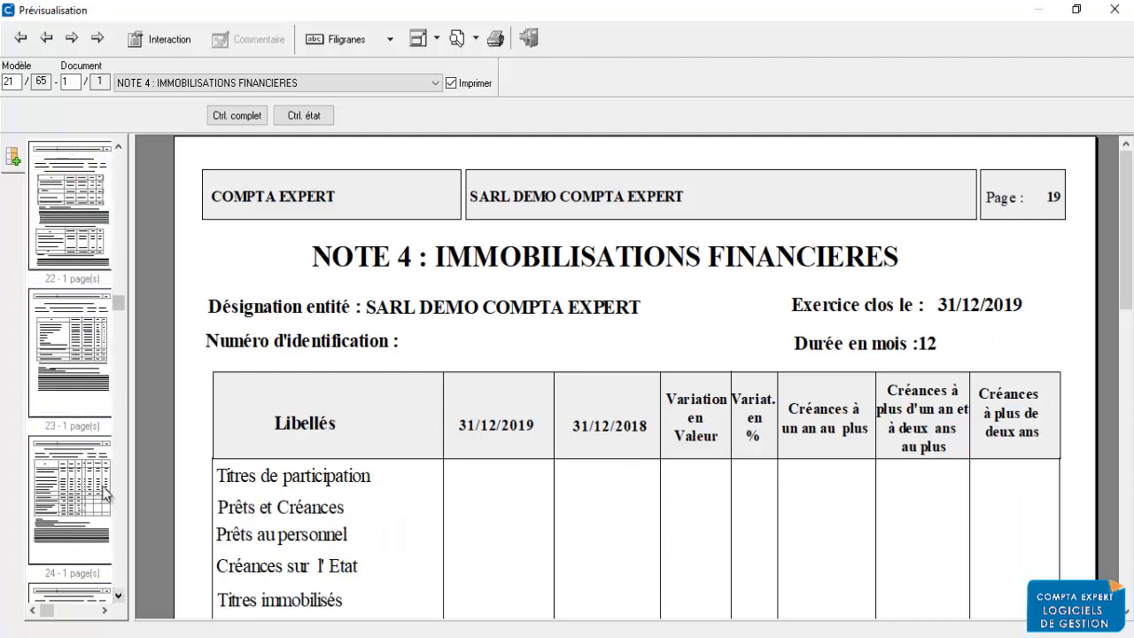
left_click(46, 487)
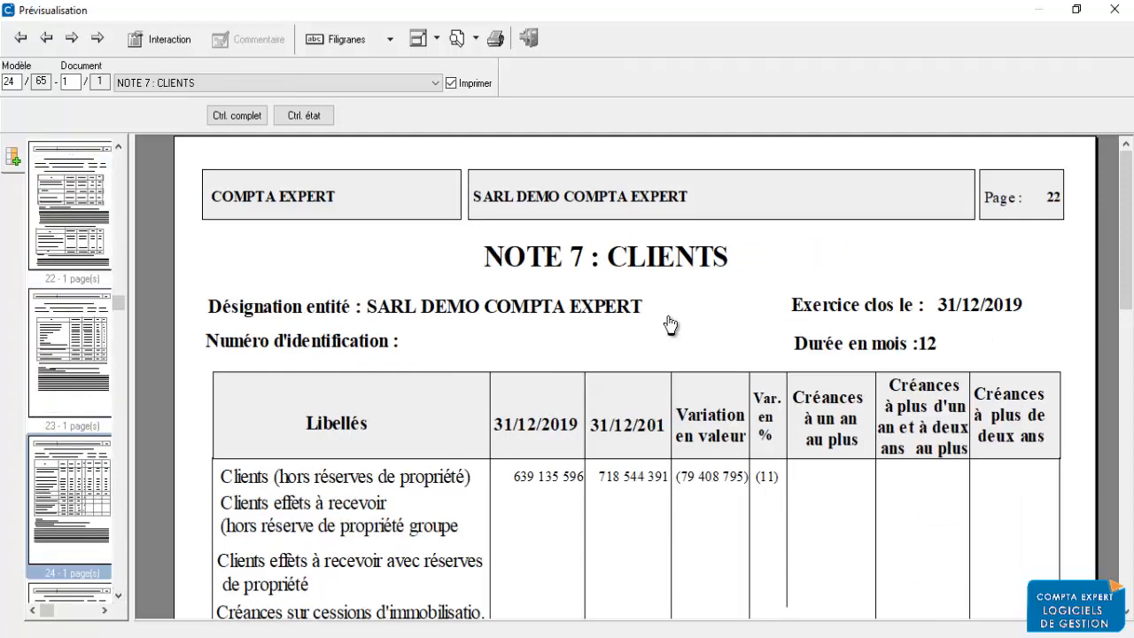
left_click(58, 337)
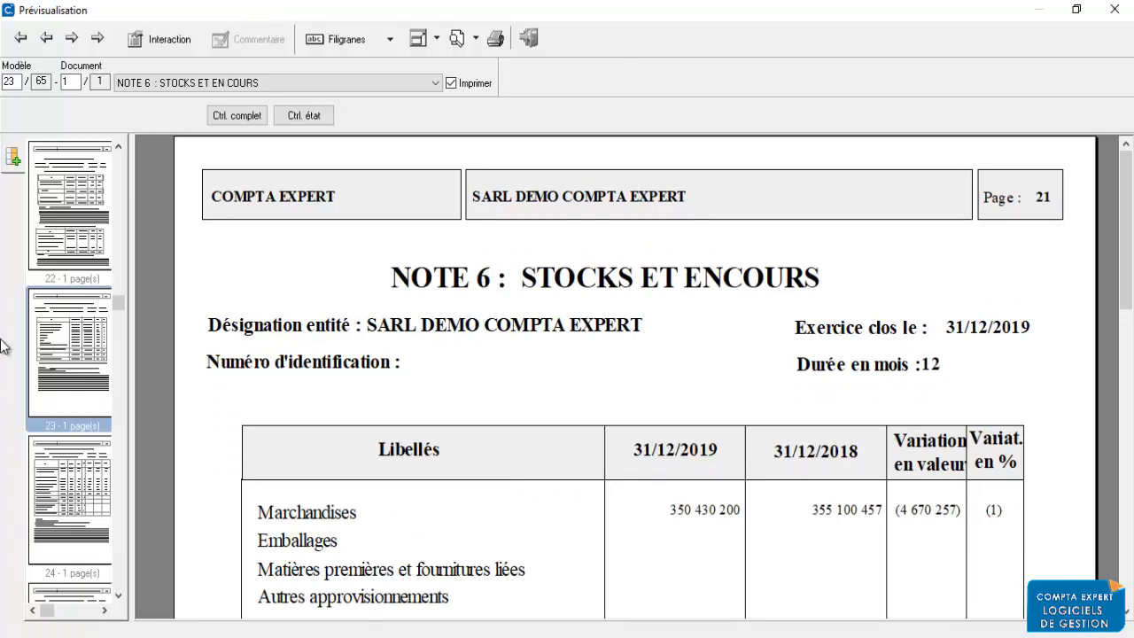
Apply the NEANT watermark to the empty NOTE 5 : ACTIF CIRCULANT HAO and check the page through its DETTES CIRCULANTES HAO table.
left_click(72, 210)
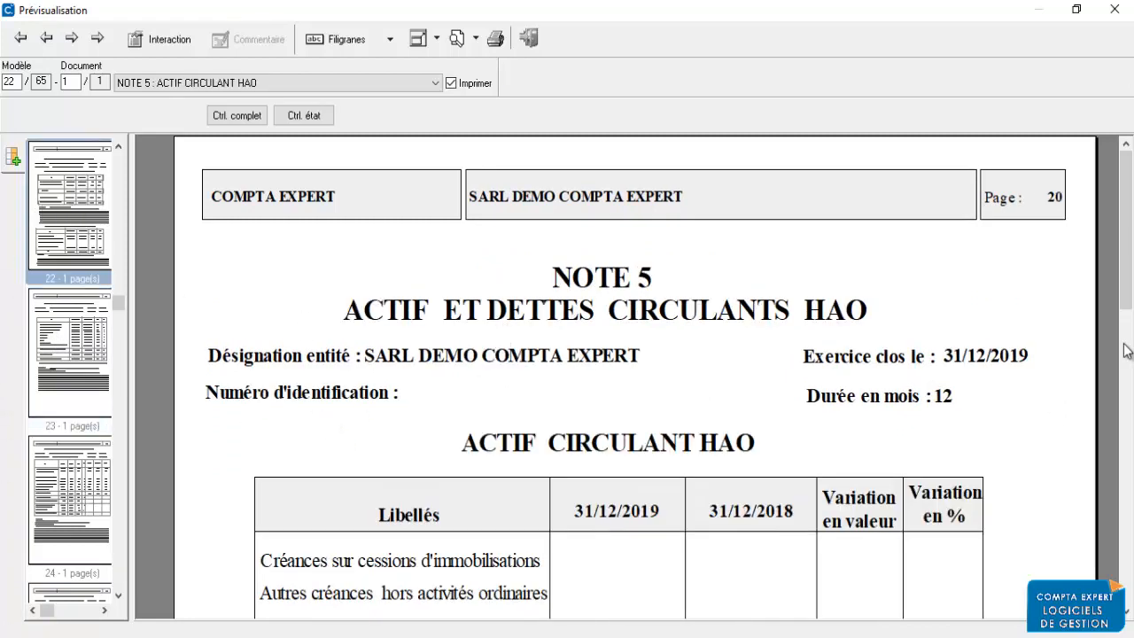
left_click_drag(1127, 301, 1025, 325)
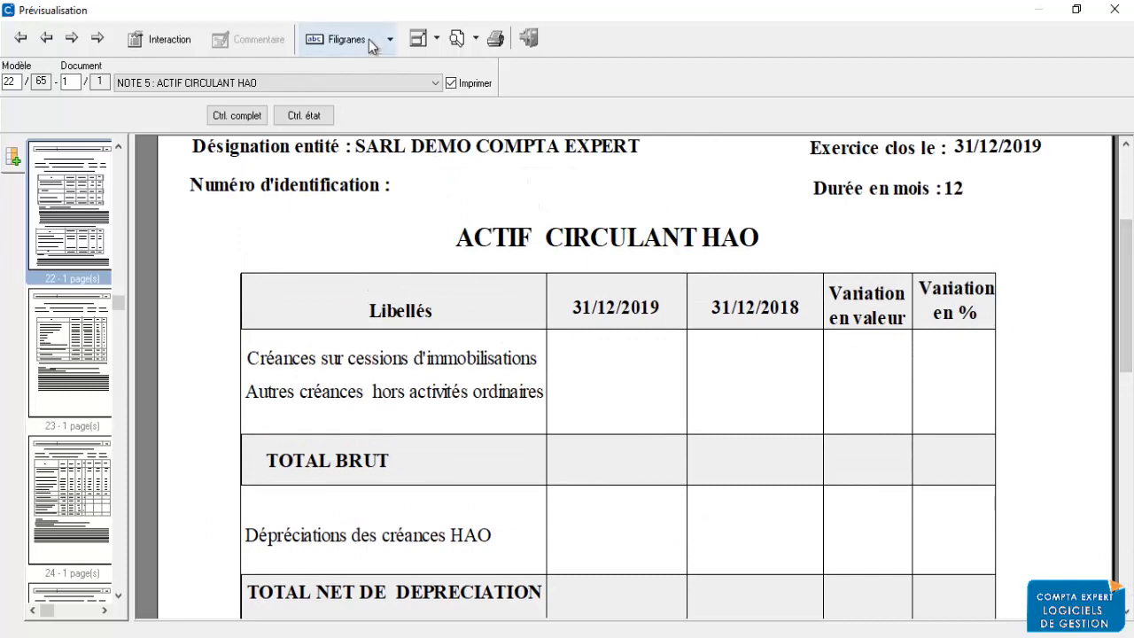
left_click(368, 39)
left_click(559, 228)
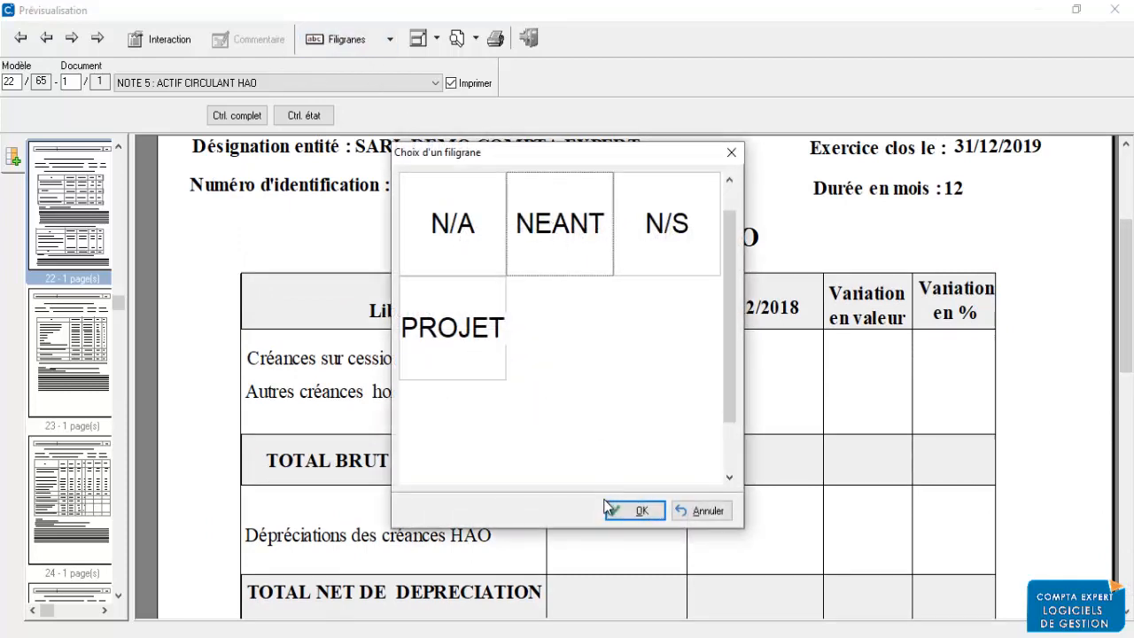
left_click(634, 510)
left_click_drag(1128, 256, 1127, 556)
Examine NOTE 7 : CLIENTS, NOTE 8 : AUTRES CREANCES and NOTE 9 : TITRES DE PLACEMENT.
left_click(88, 521)
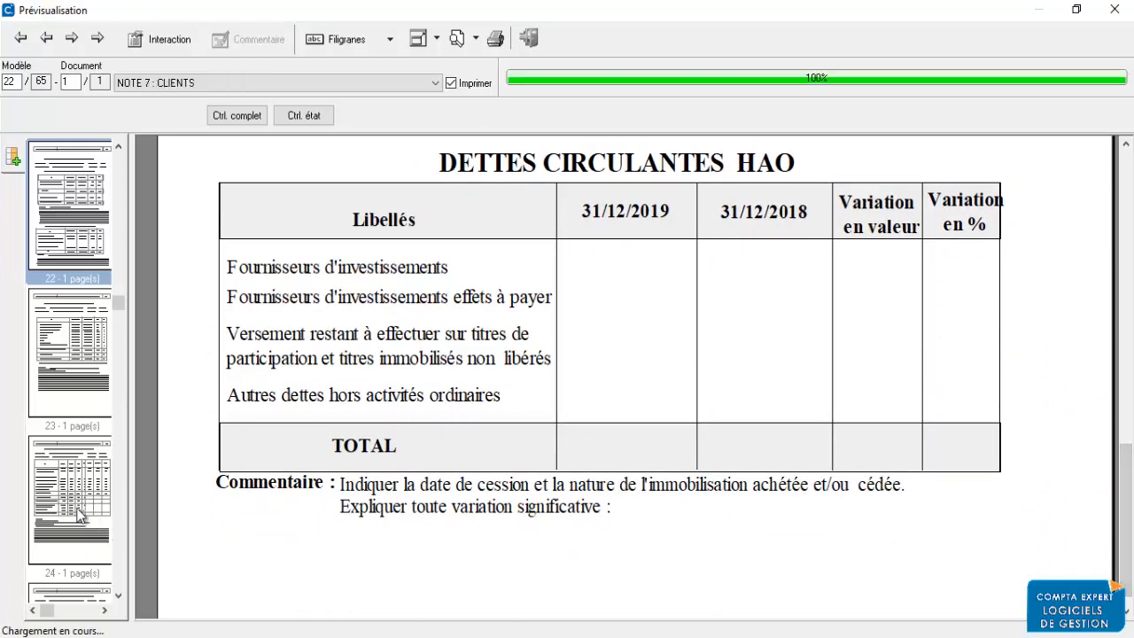
left_click(118, 596)
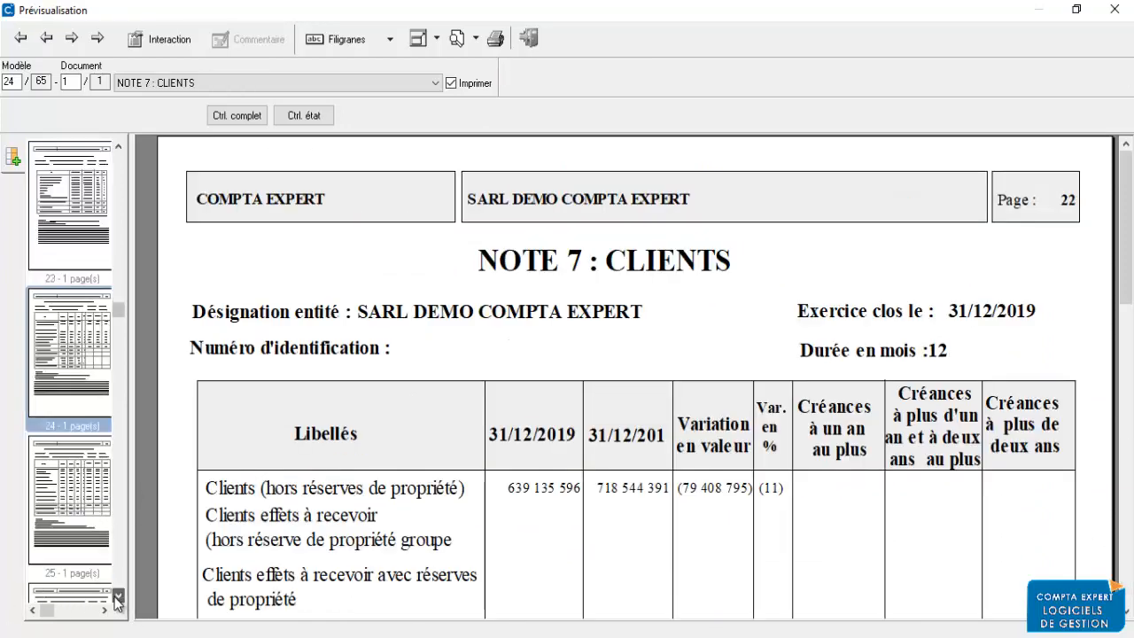
left_click(60, 509)
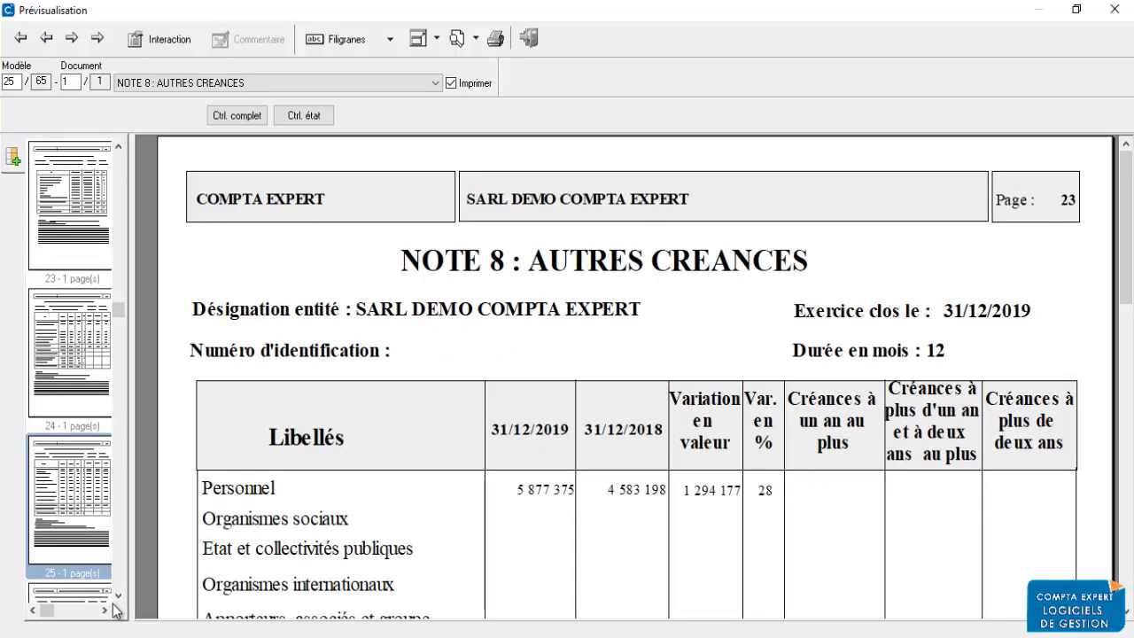
left_click(109, 593)
left_click(110, 593)
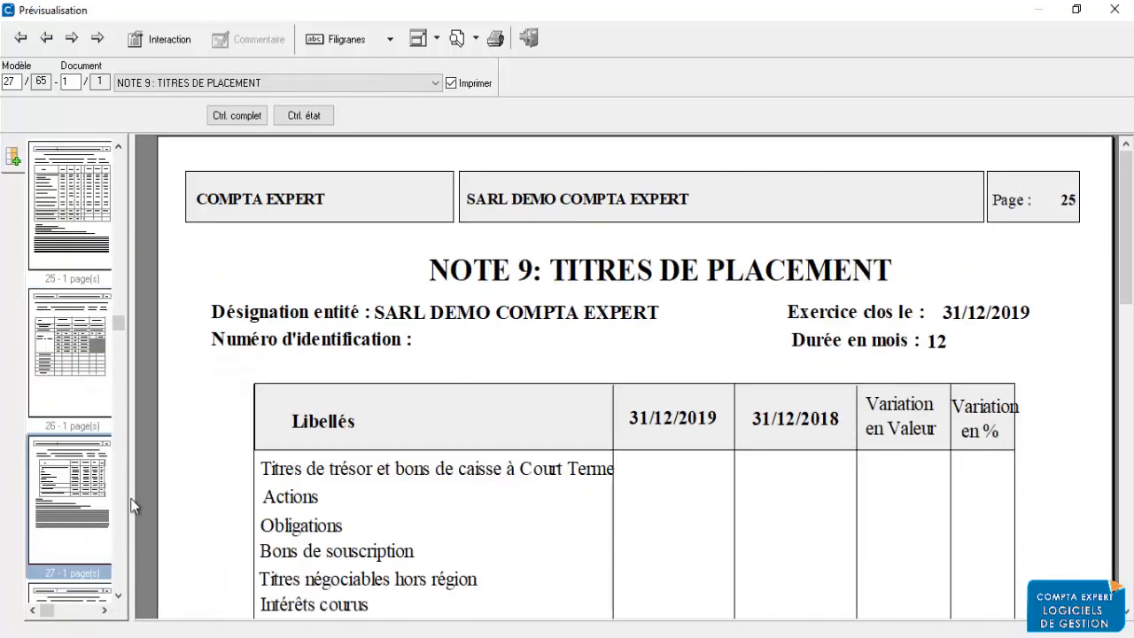
Examine NOTE 11 on banks and cash, NOTE 13 : CAPITAL and NOTE 14 : PRIMES ET RESERVES.
left_click(118, 595)
left_click(118, 595)
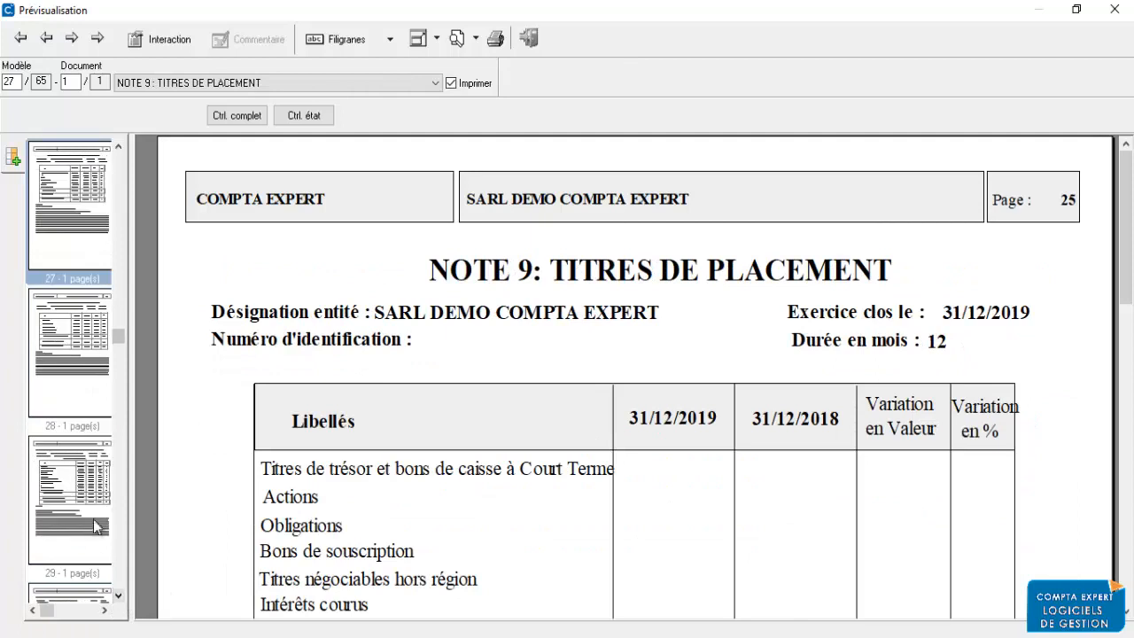
left_click(63, 532)
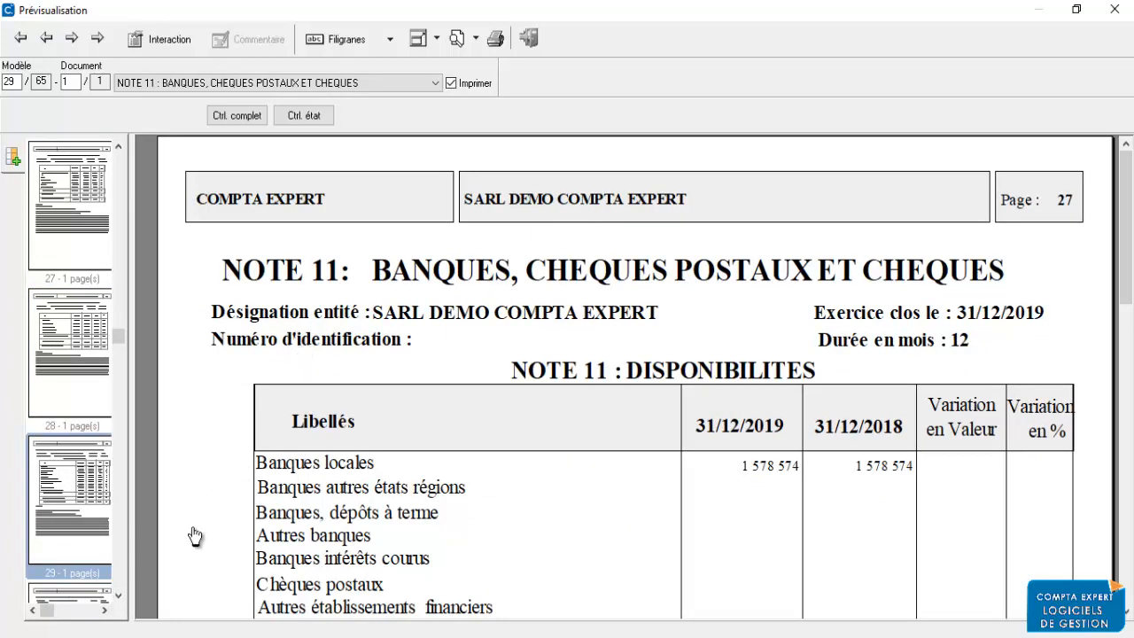
left_click(117, 596)
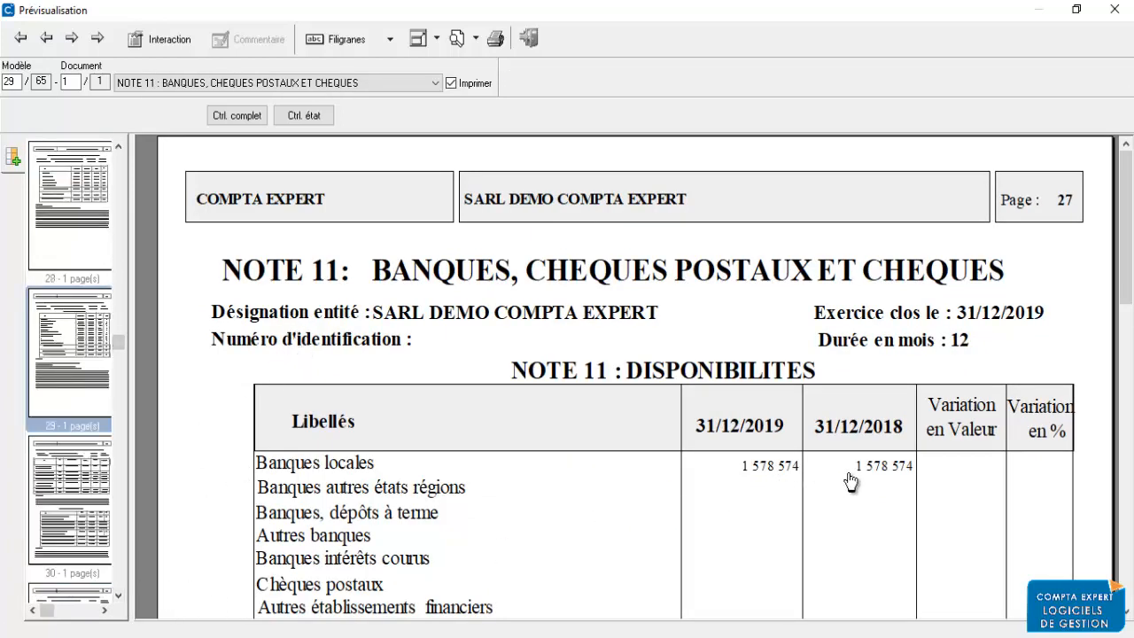
left_click(118, 595)
left_click(67, 499)
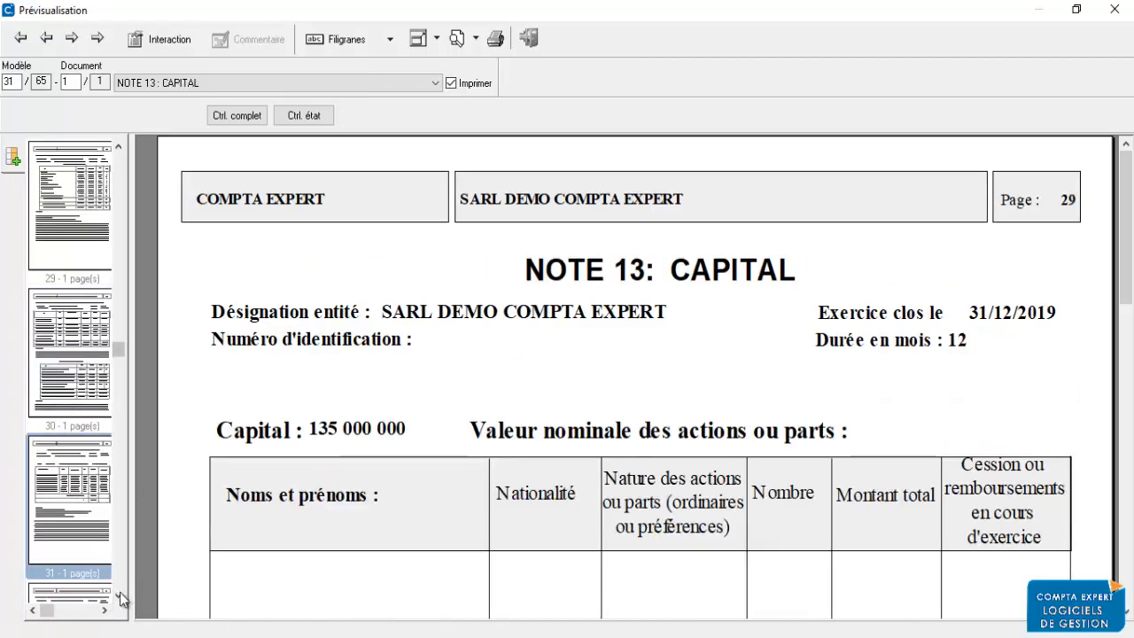
left_click(118, 596)
left_click(86, 521)
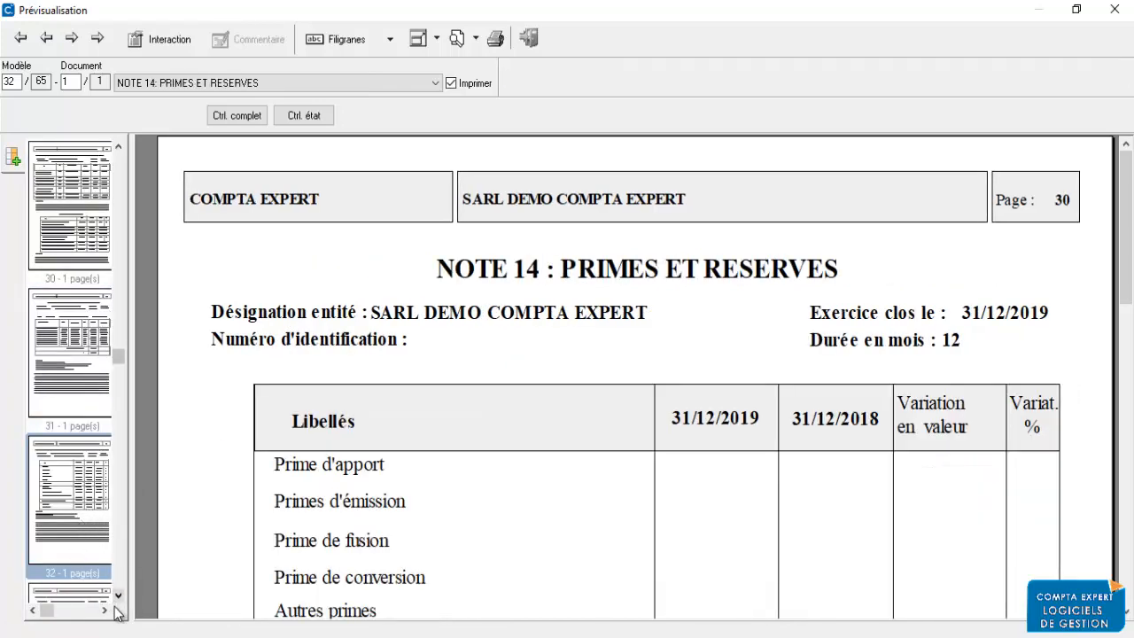
Examine NOTE 19 on other debts and short-term provisions, and NOTE 26 : AUTRES CHARGES down to its total.
scroll(116, 610, "down", 10)
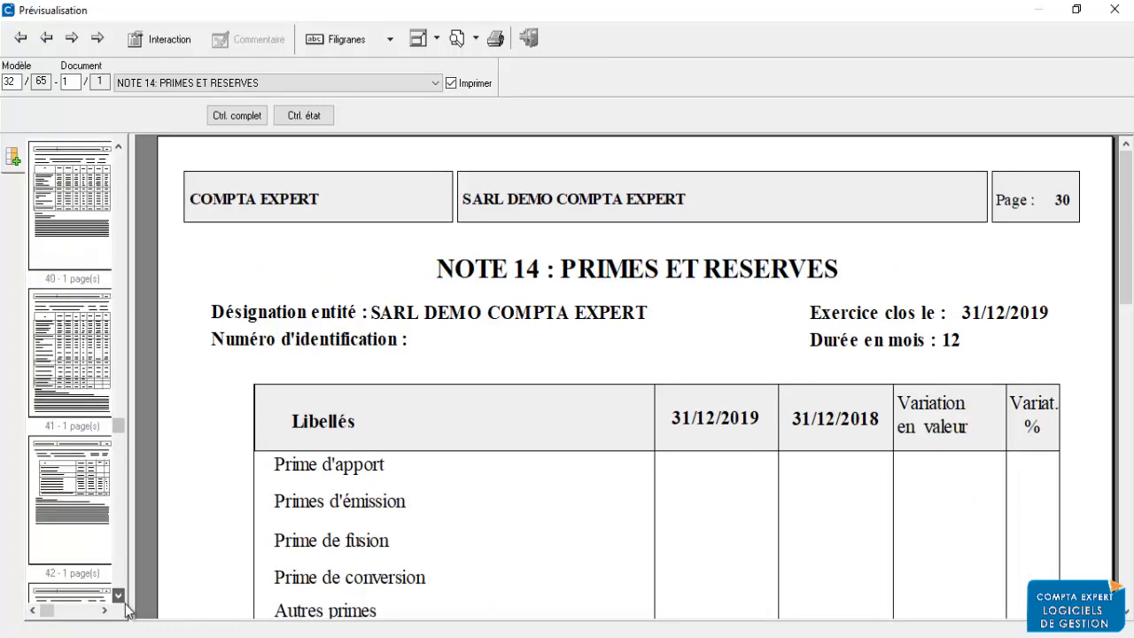
left_click(93, 390)
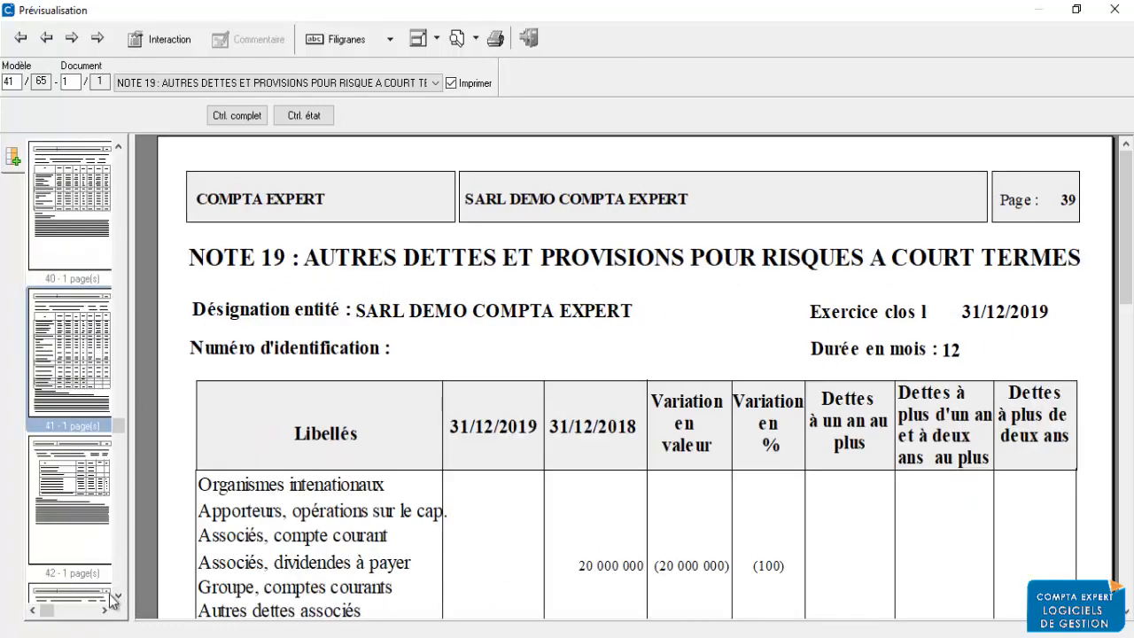
scroll(113, 603, "down", 8)
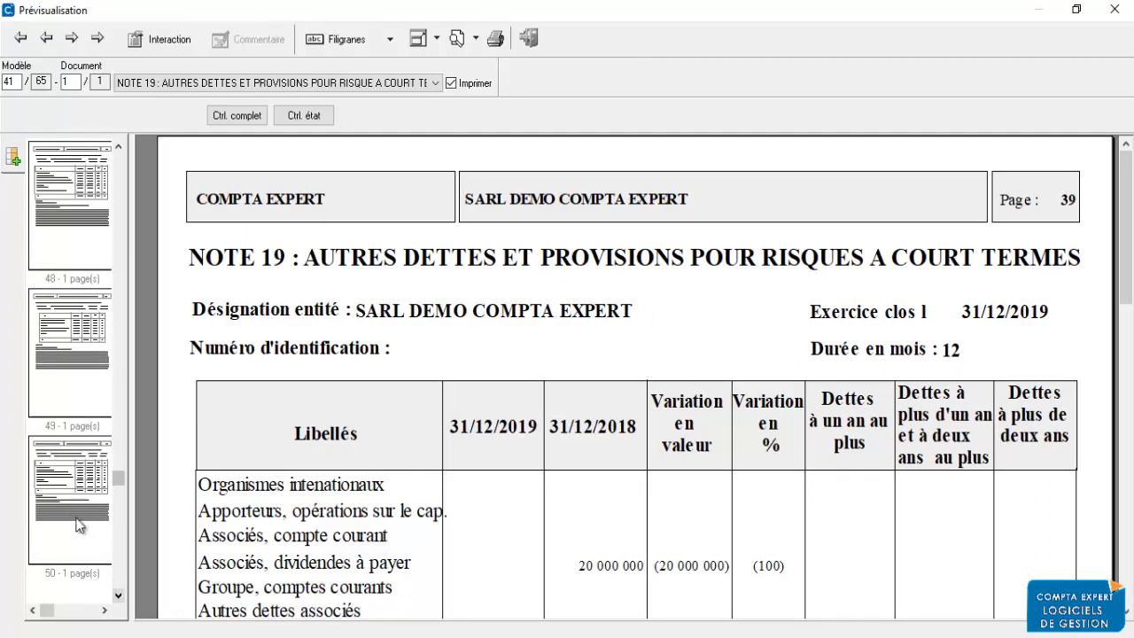
left_click(75, 499)
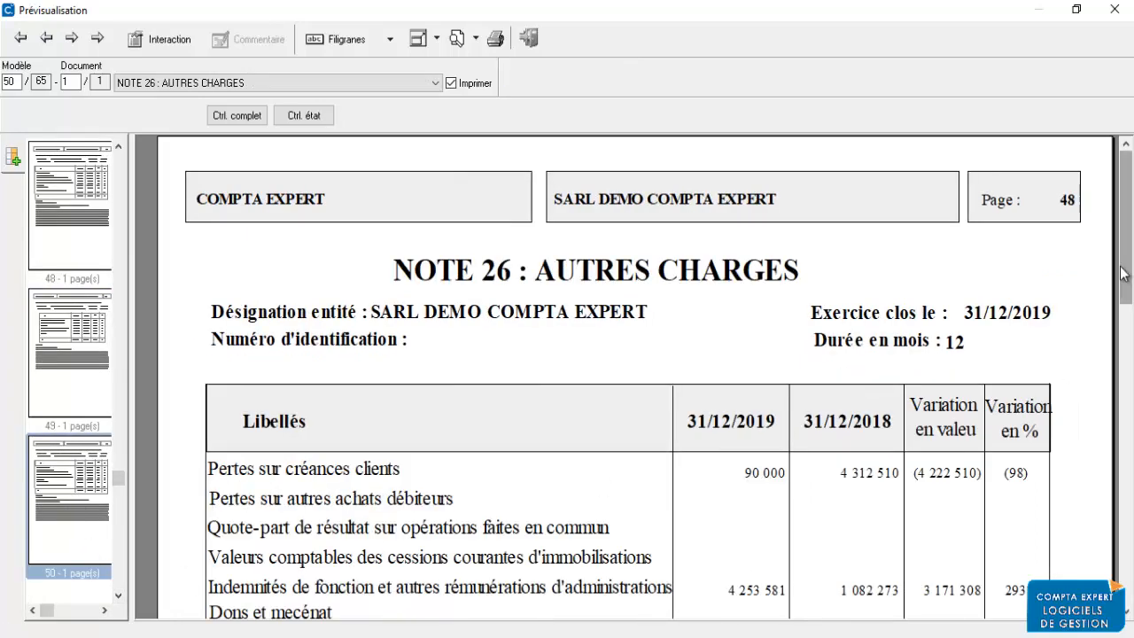
scroll(874, 282, "down", 5)
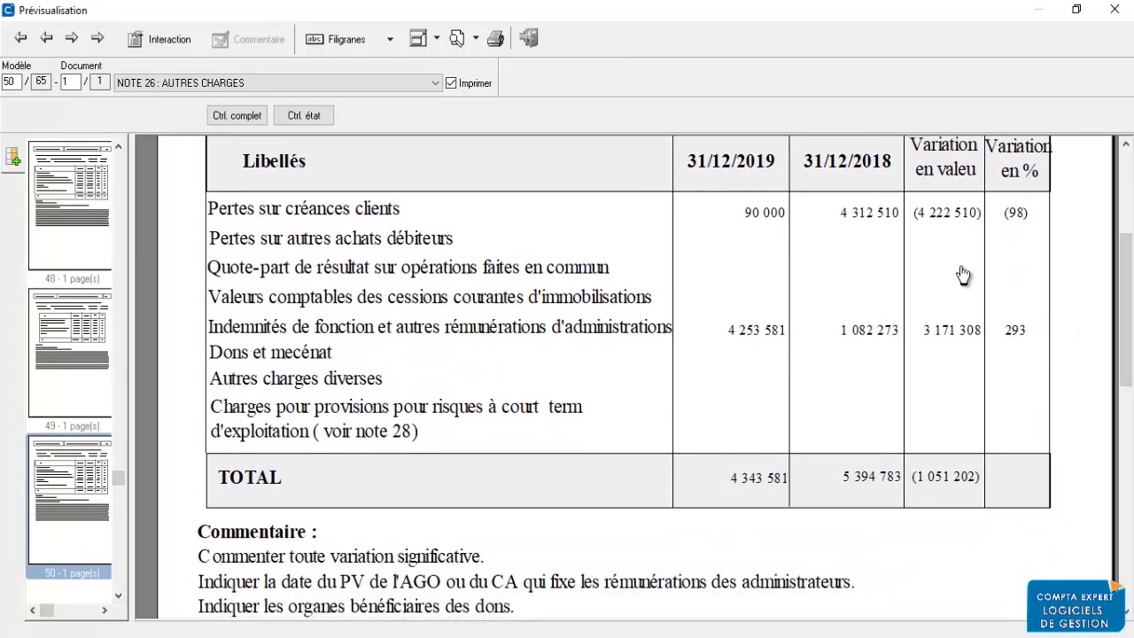
Examine NOTE 31 on the distribution of results, the page before it, and the interest lines of NOTE 29 : CHARGES ET REVENUS FINANCIERS.
left_click(118, 596)
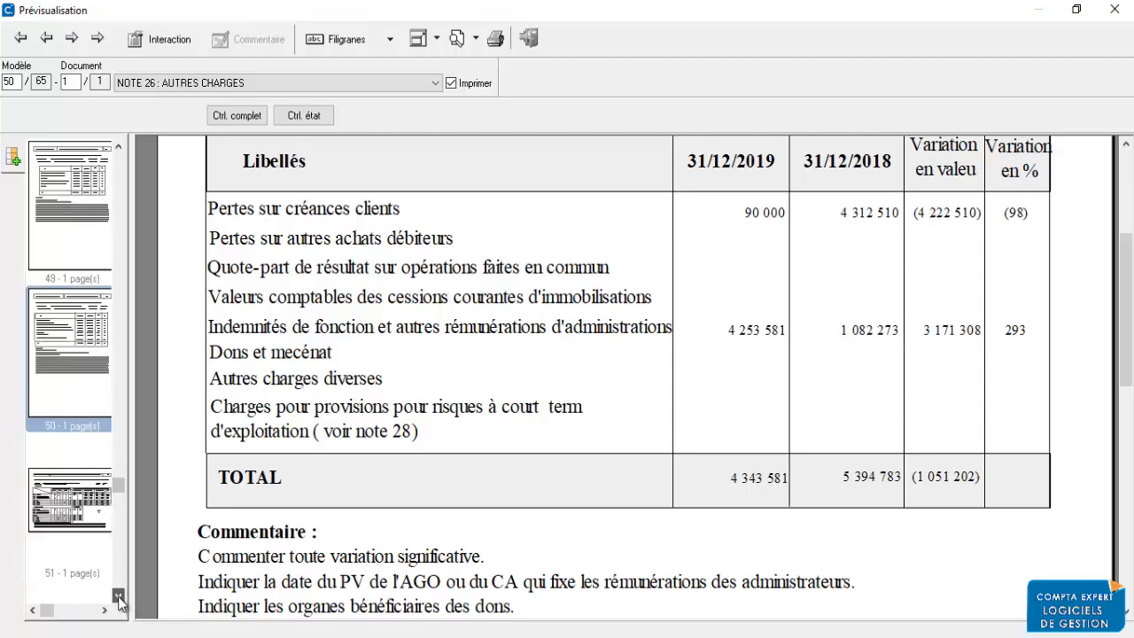
left_click(118, 597)
left_click(118, 596)
left_click(118, 596)
left_click(118, 596)
left_click(79, 495)
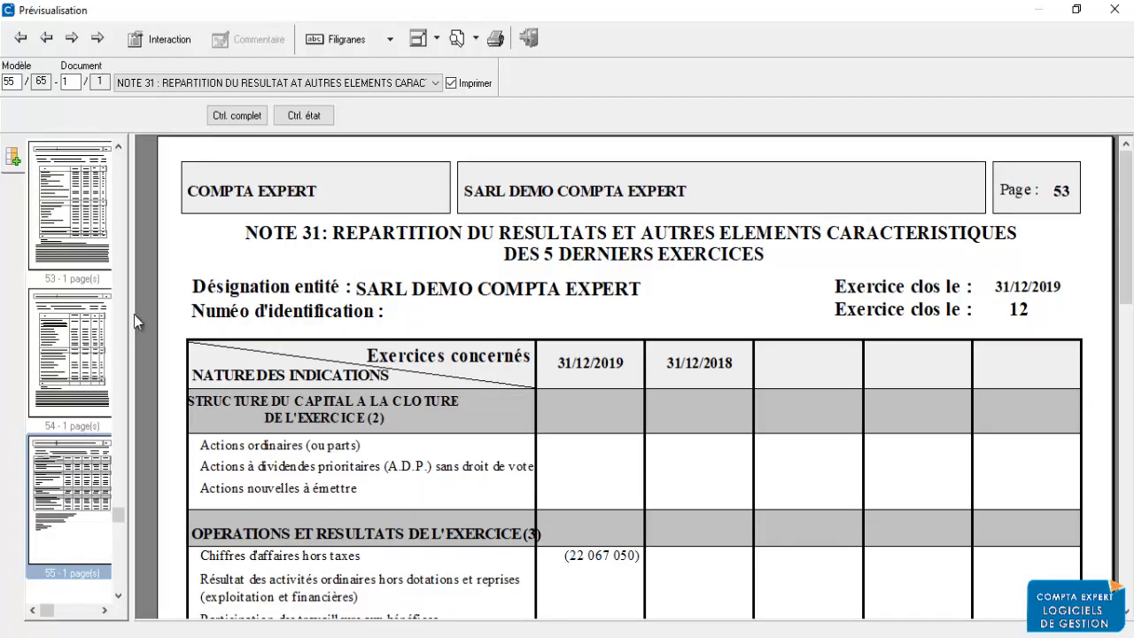
left_click(86, 352)
left_click(76, 223)
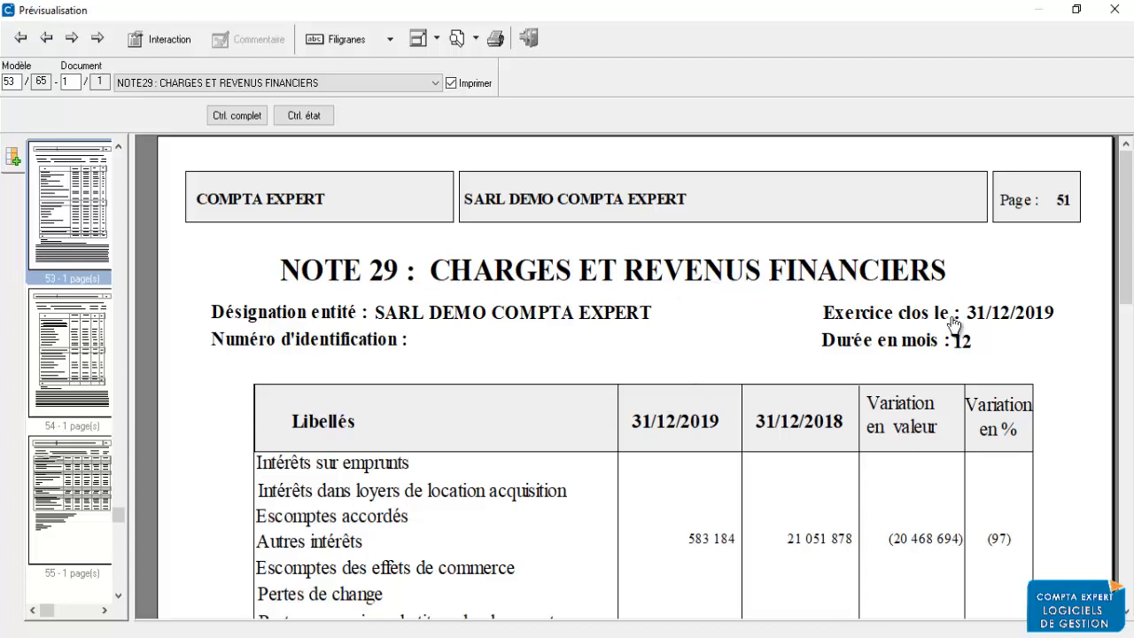
left_click_drag(1127, 257, 1119, 316)
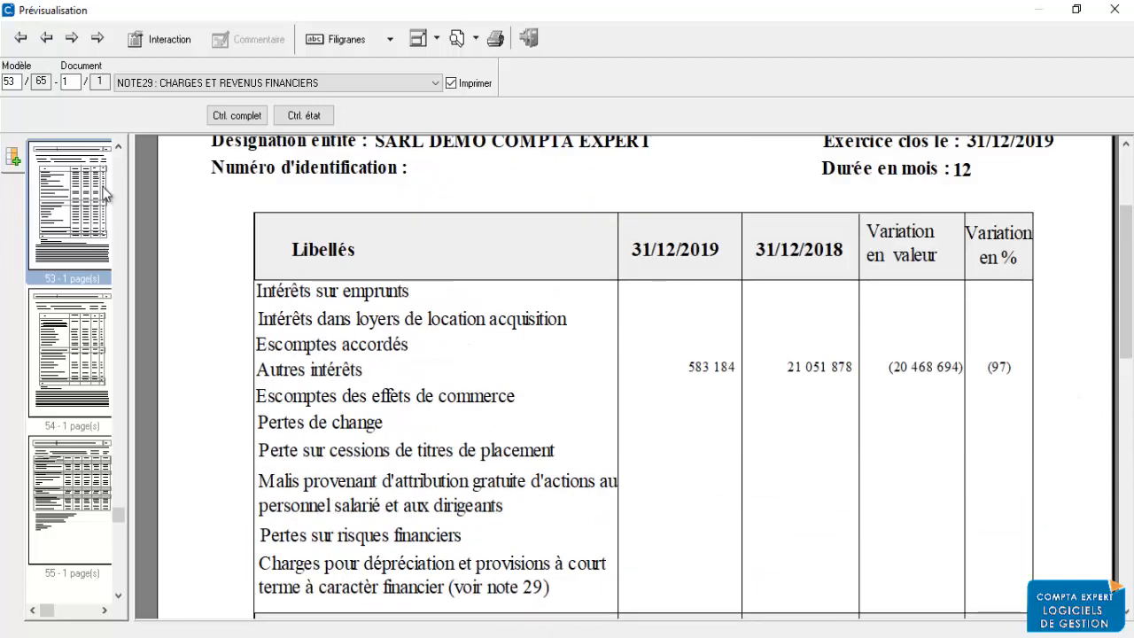
Examine NOTE 37 : DETERMINATION DU RESULTAT FISCAL and the ATTESTATION EXPERT COMPTABLE near the end of the plaquette.
left_click(118, 596)
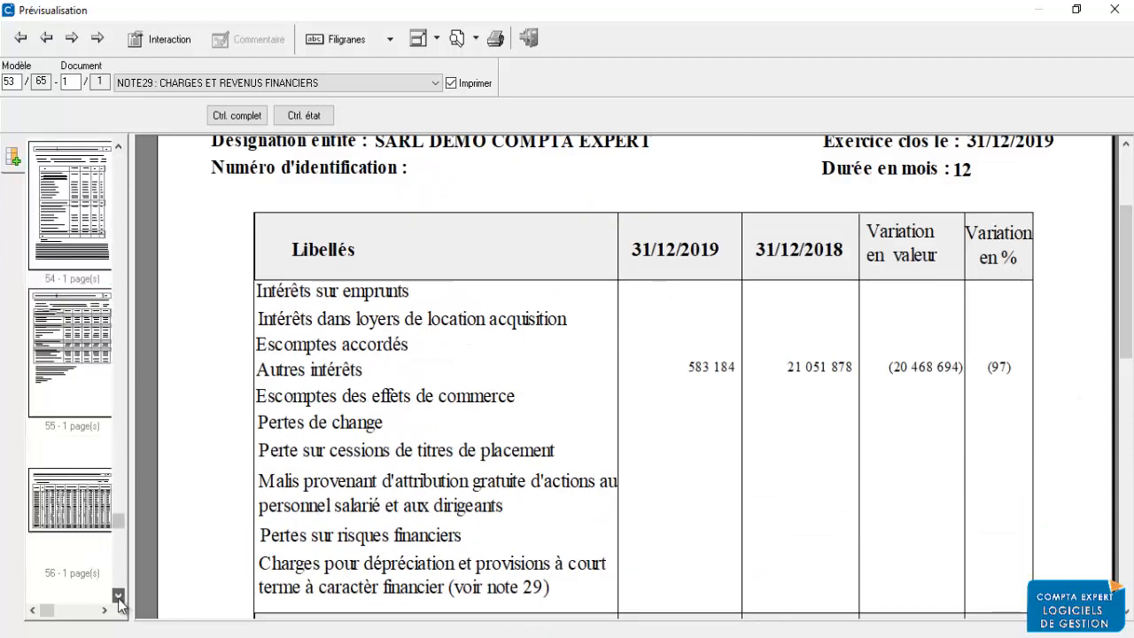
left_click(118, 596)
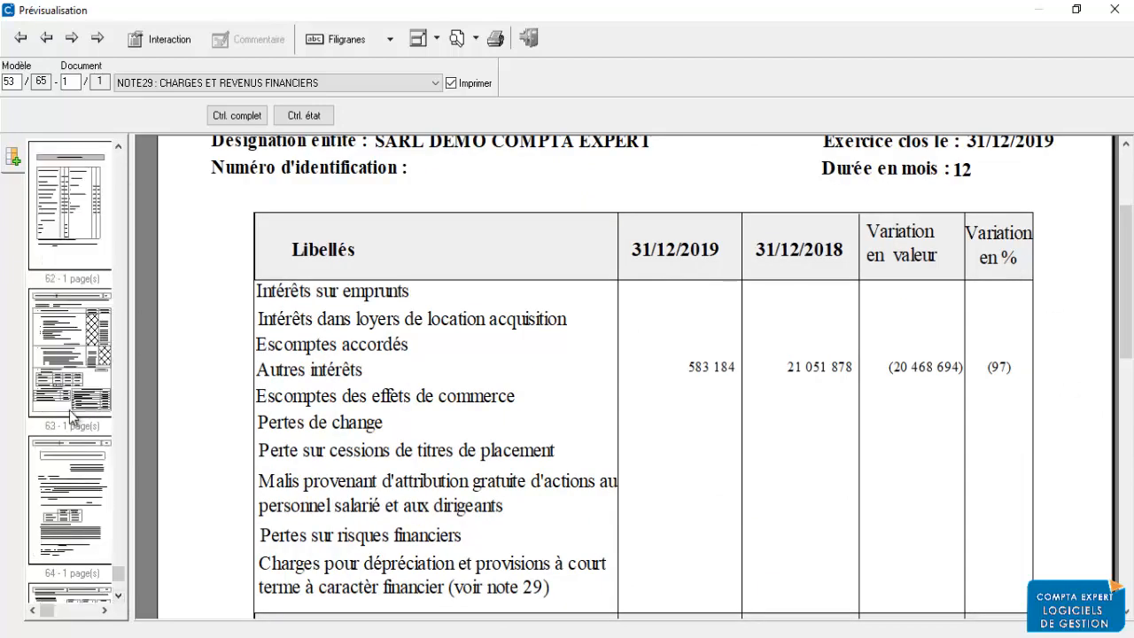
left_click(68, 376)
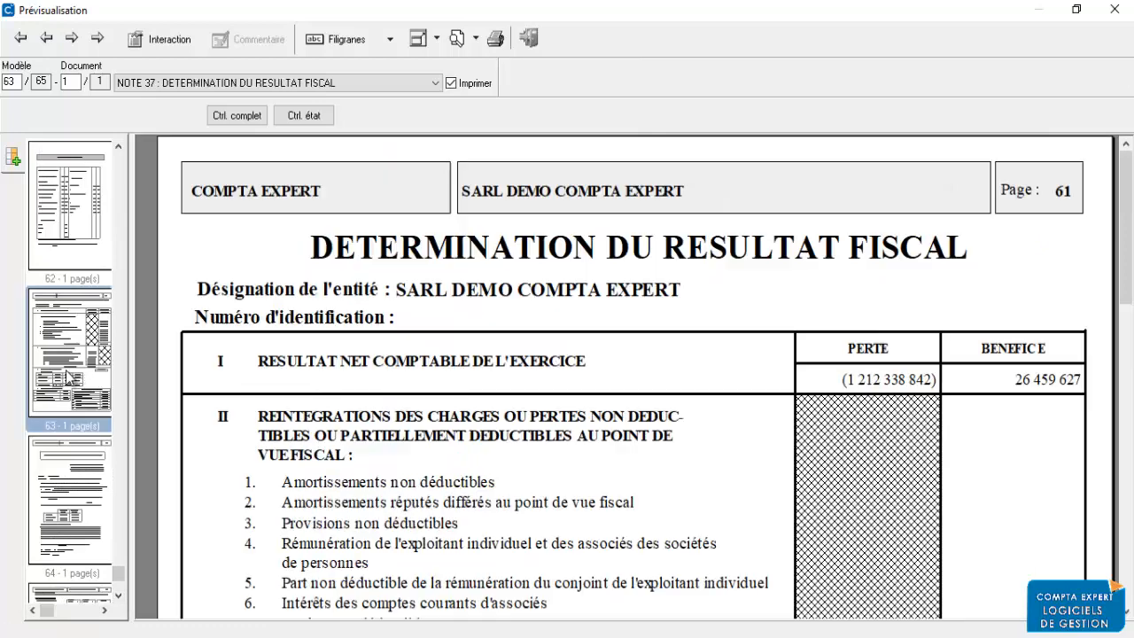
left_click(75, 512)
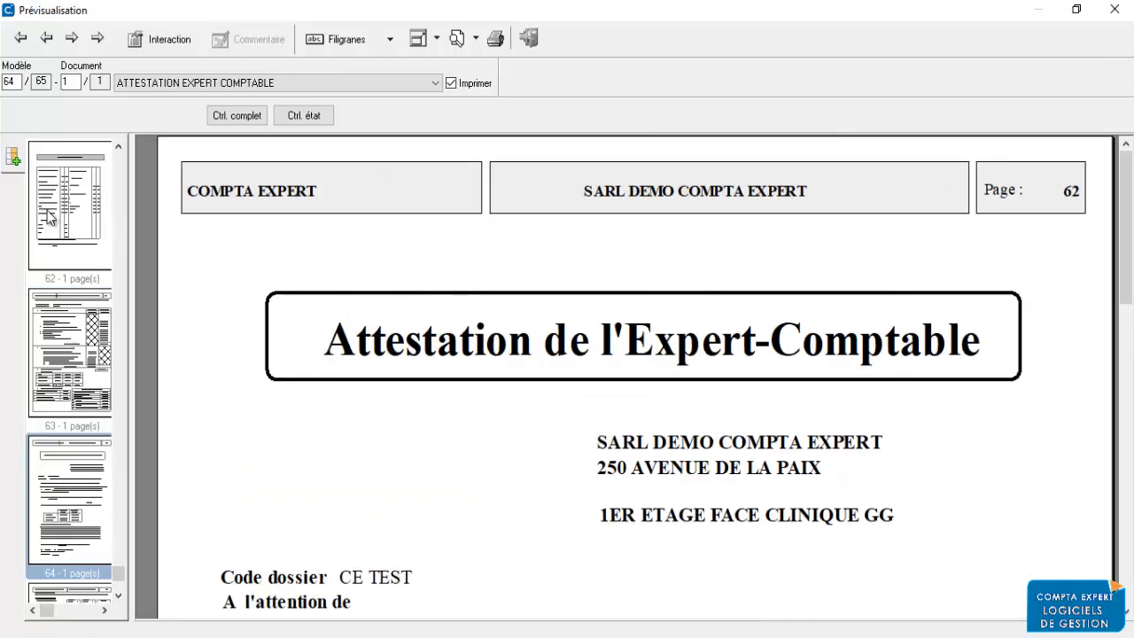
Examine the Détail du bilan actif Système normal on the last page of the plaquette.
left_click(117, 596)
left_click(71, 483)
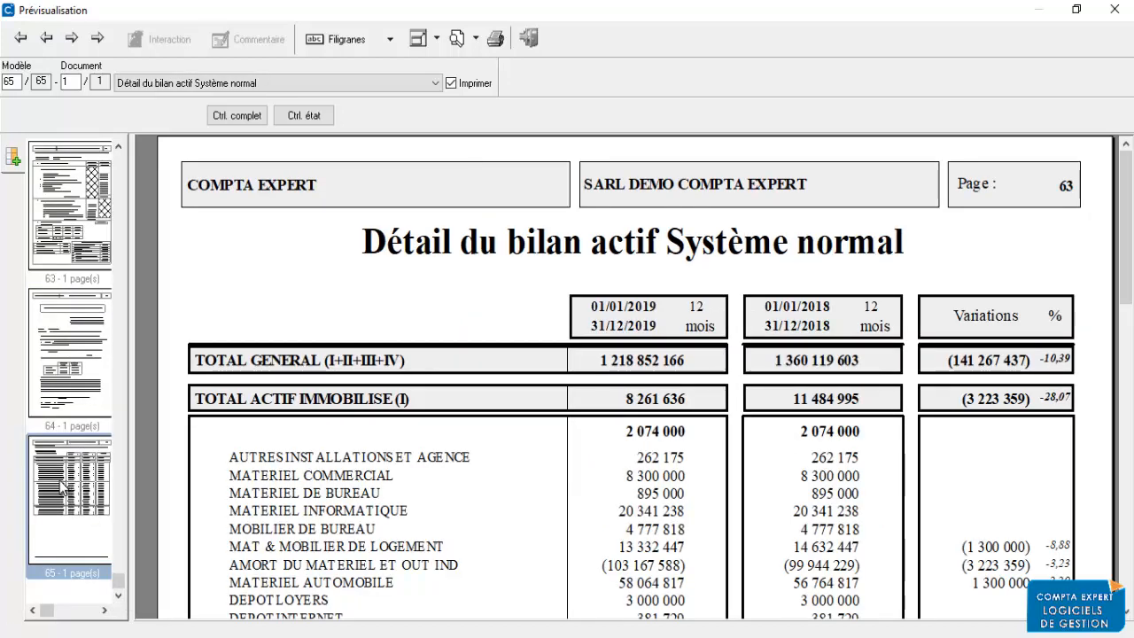
Return to the main statements and examine the COMPTE DE RESULTAT, BILAN PASSIF and BILAN ACTIF pages.
left_click(118, 146)
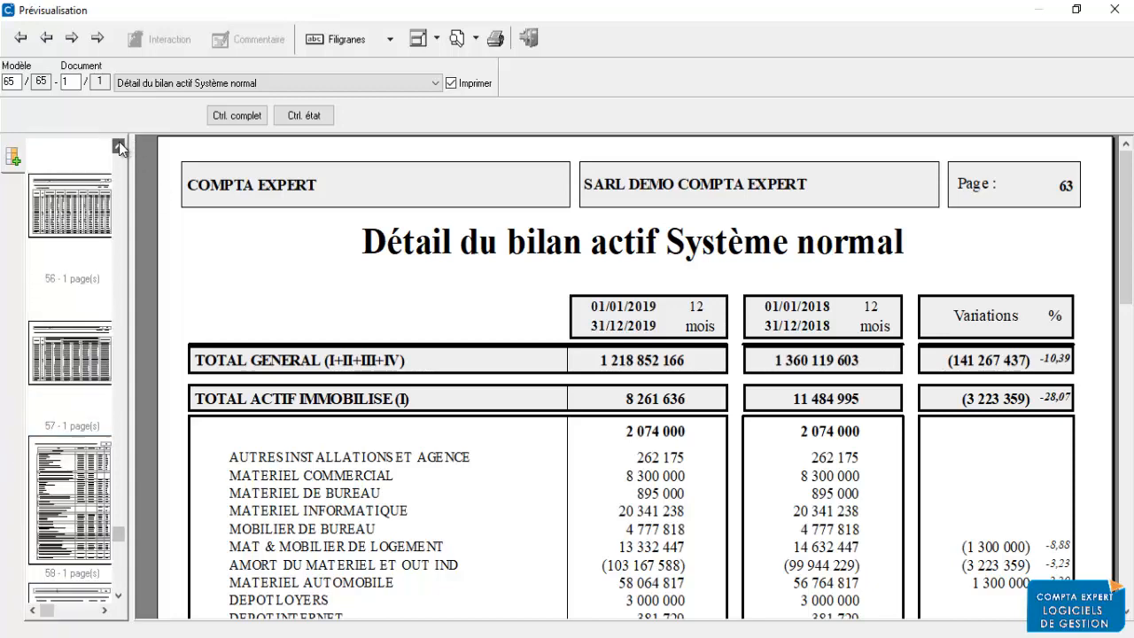
left_click_drag(118, 146, 118, 151)
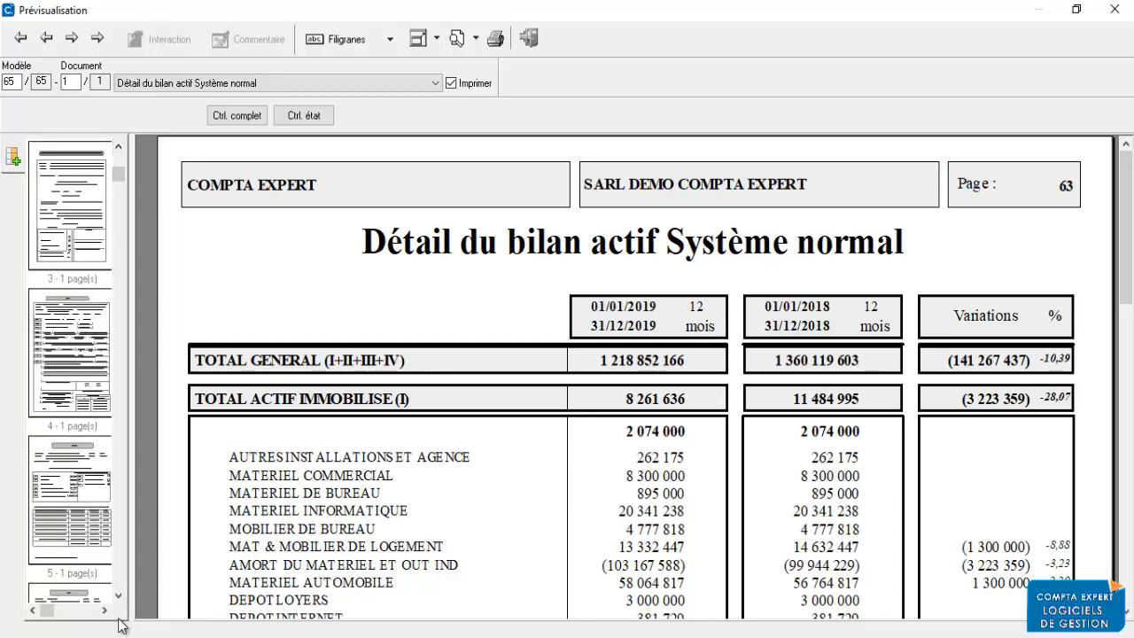
left_click_drag(119, 596, 119, 596)
left_click(93, 507)
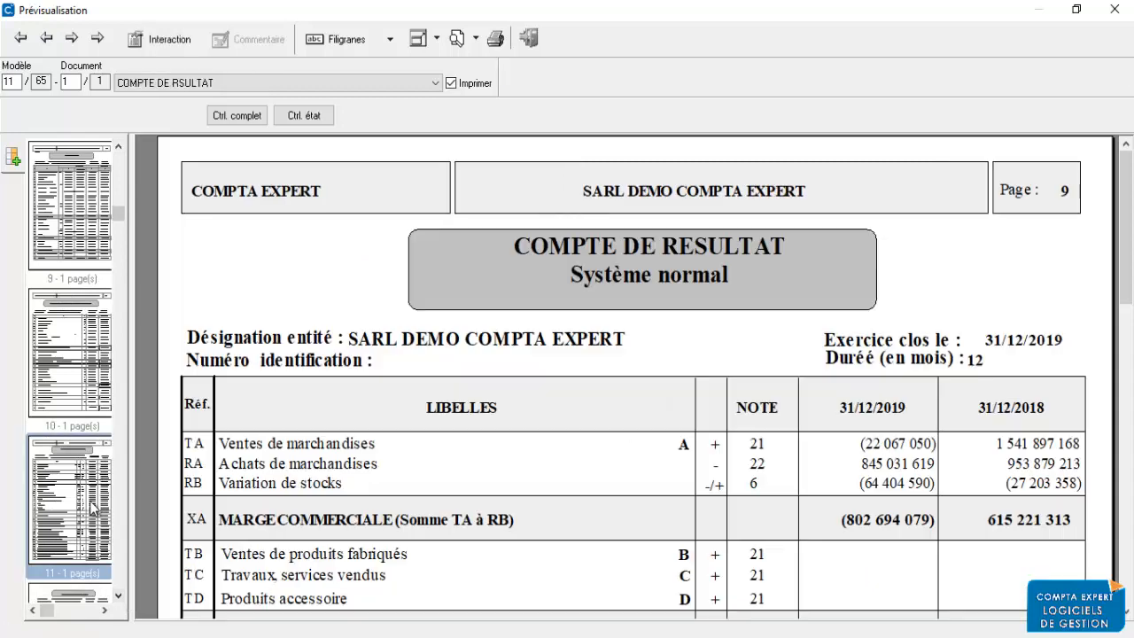
left_click(62, 309)
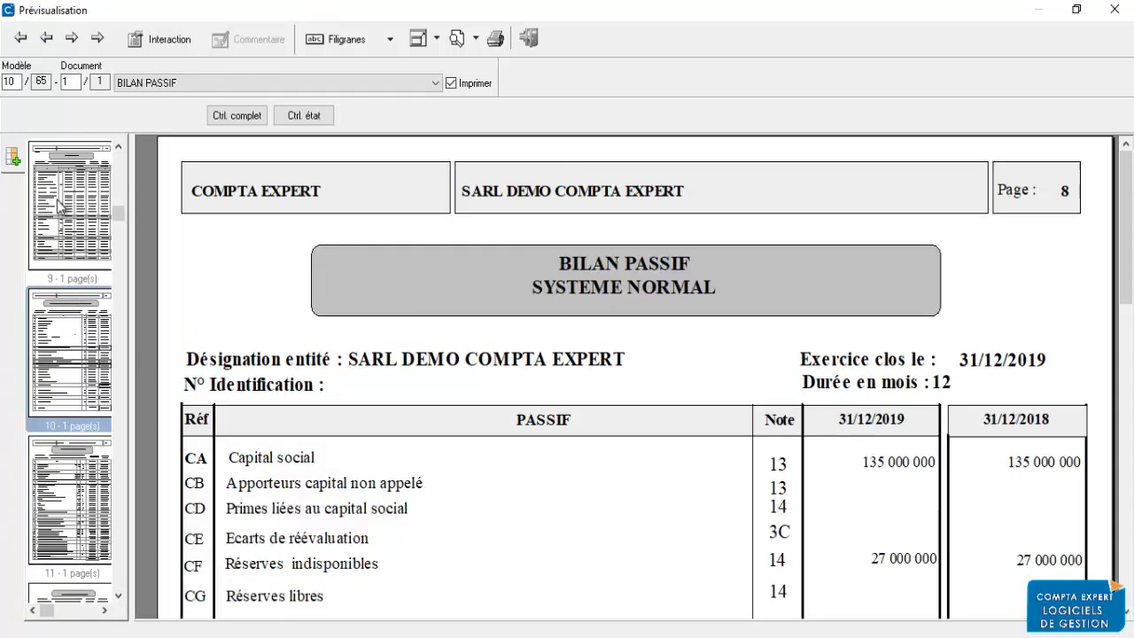
left_click(56, 196)
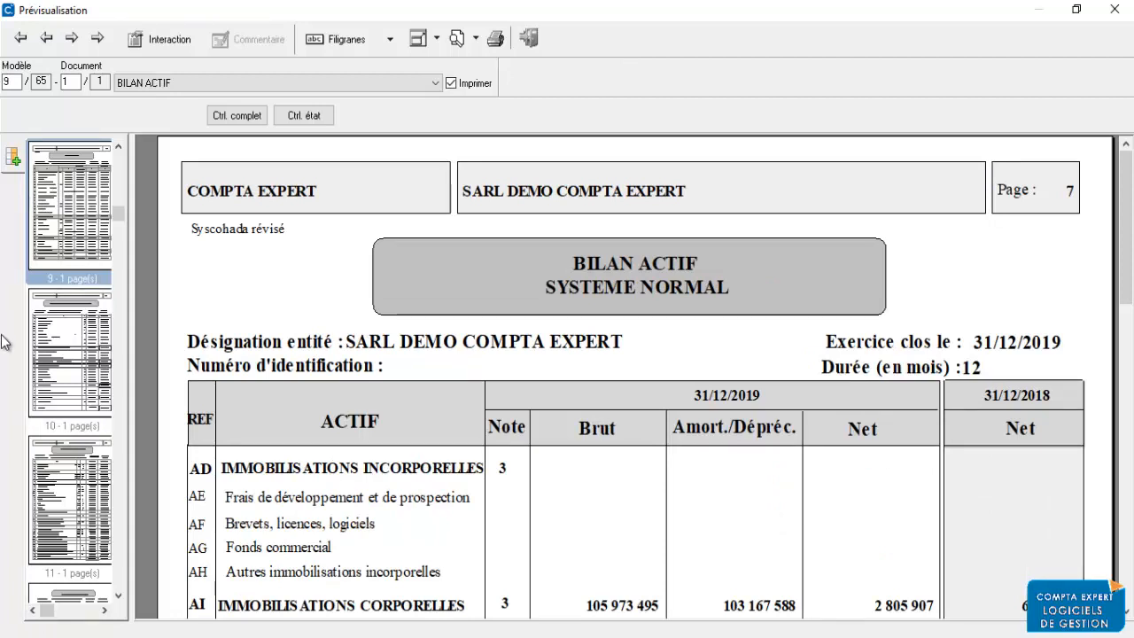
Review the BILAN PASSIF and COMPTE DE RESULTAT again, and look over the page previews for models 12 to 15.
left_click(119, 147)
left_click(97, 496)
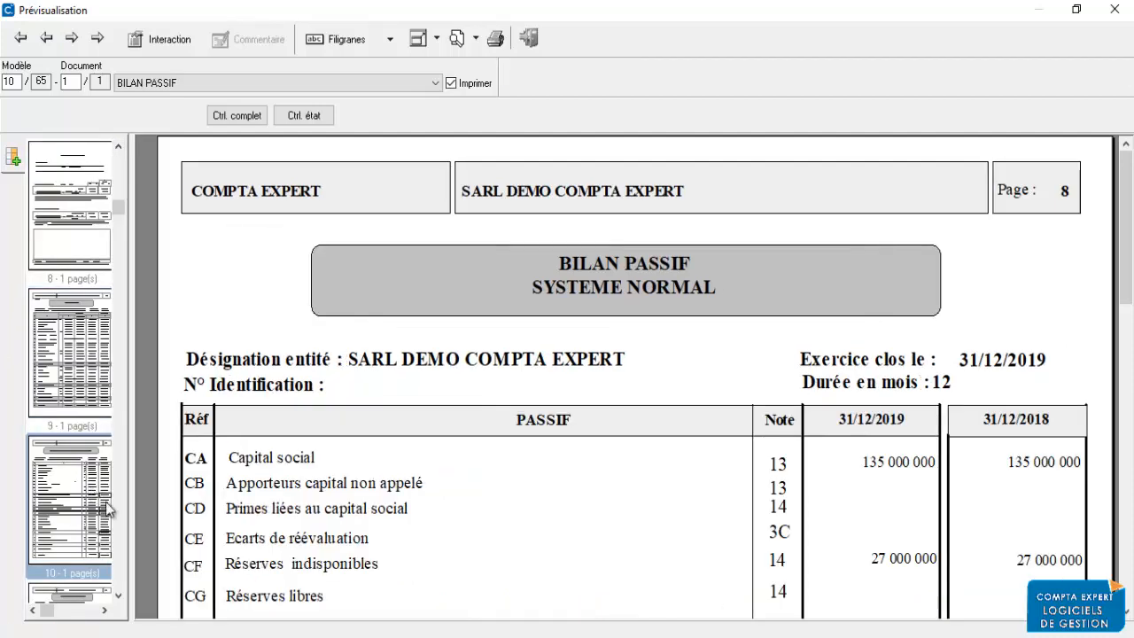
left_click(119, 600)
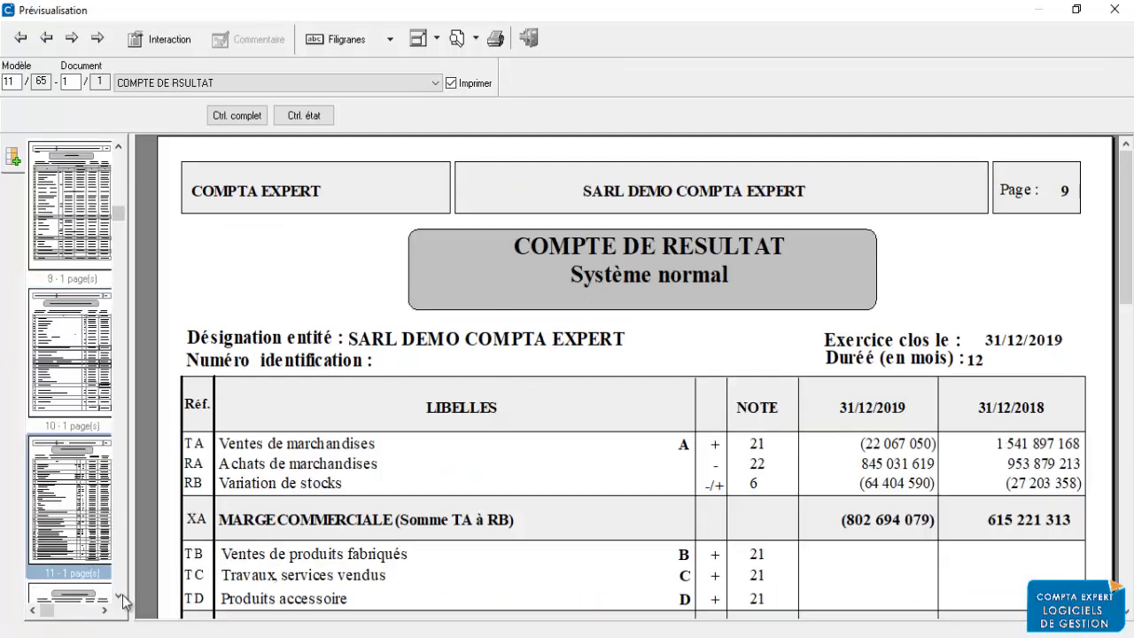
left_click(119, 600)
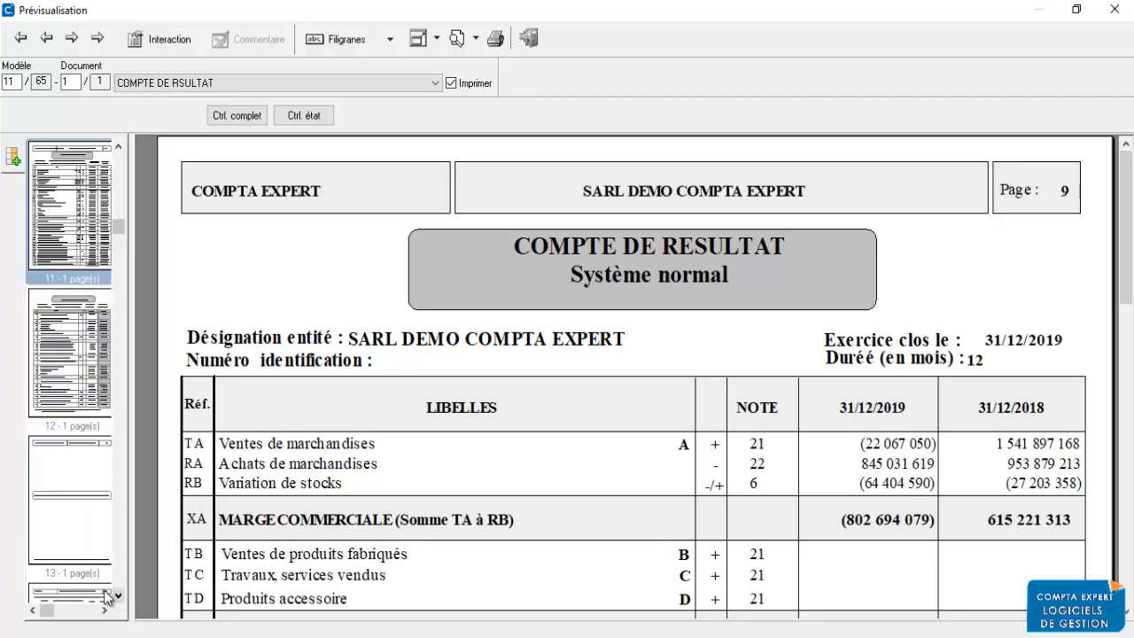
left_click(119, 596)
left_click(119, 595)
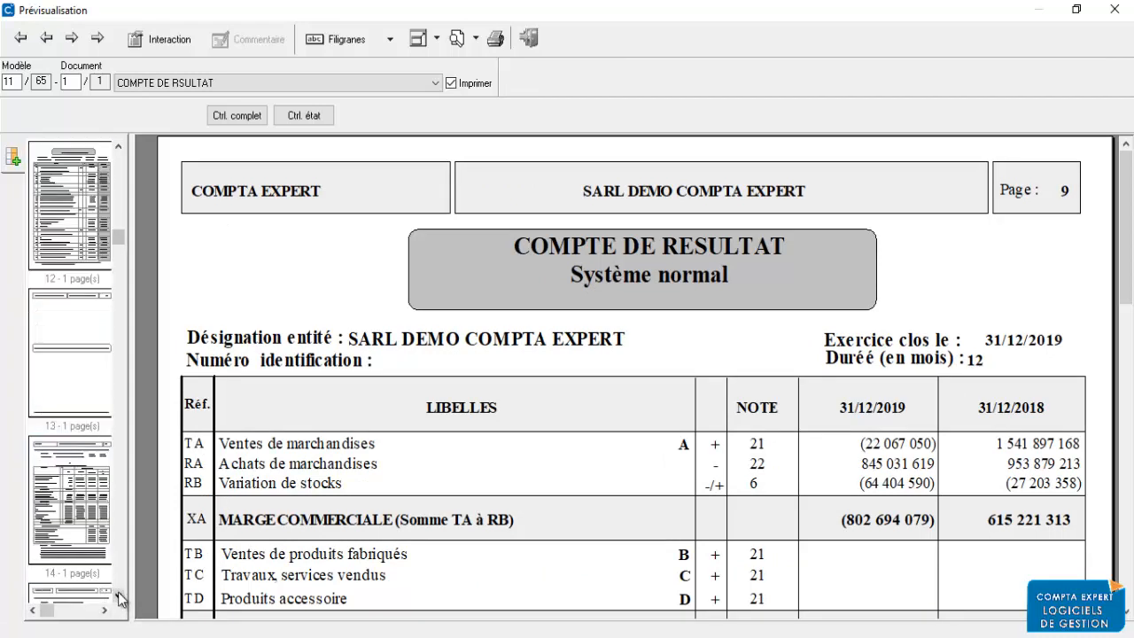
left_click(118, 596)
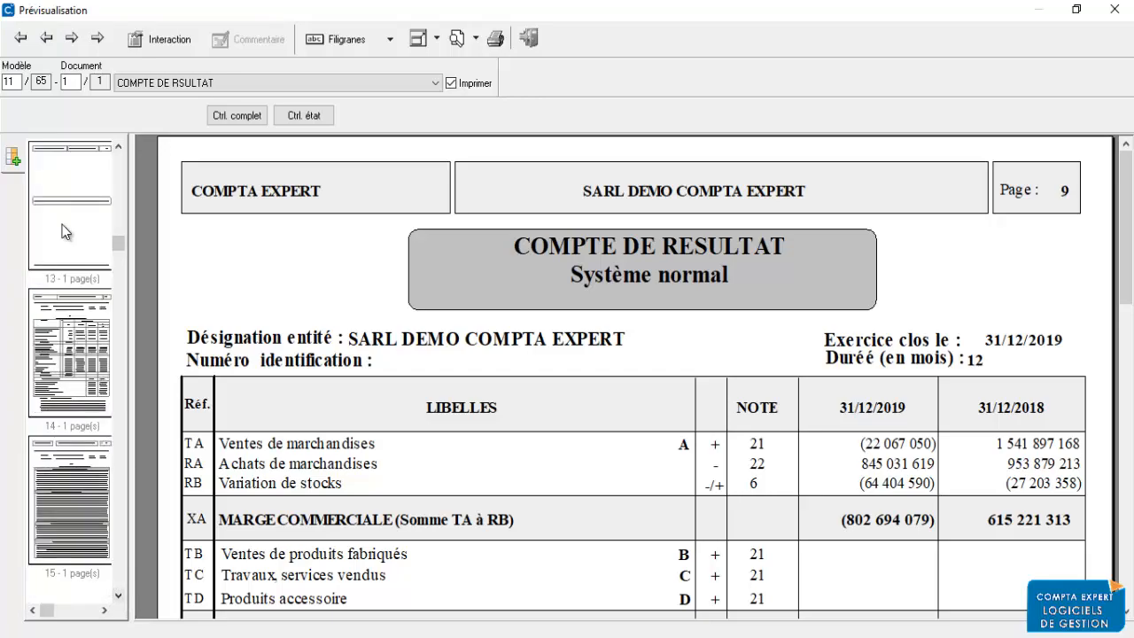
mouse_move(1124, 195)
left_mouse_down()
mouse_move(1124, 465)
mouse_move(1124, 196)
left_mouse_up()
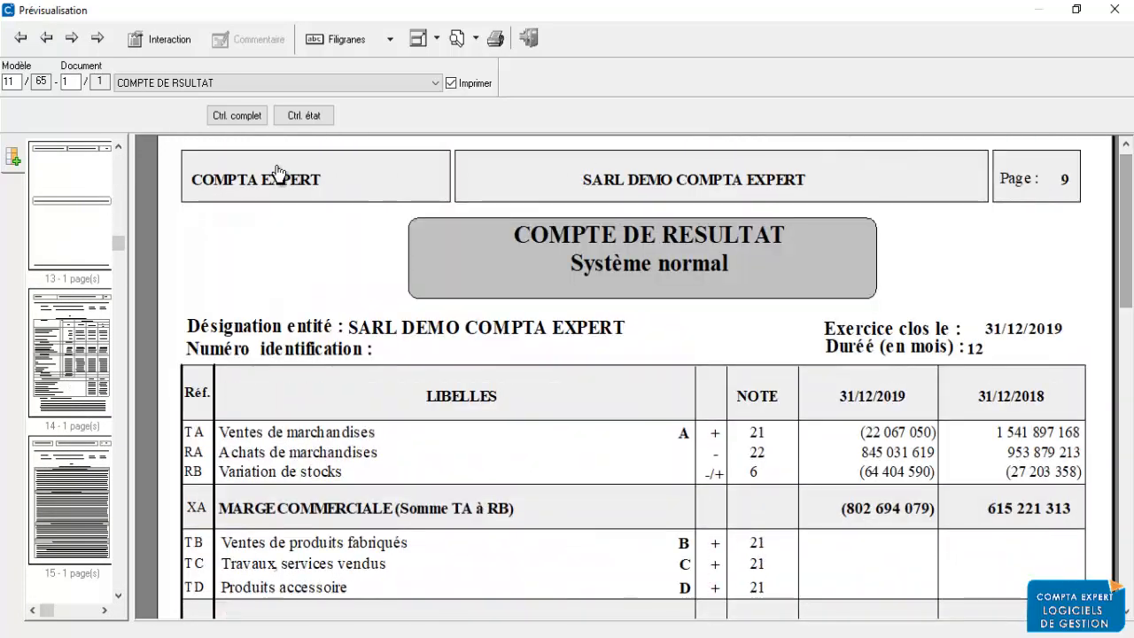